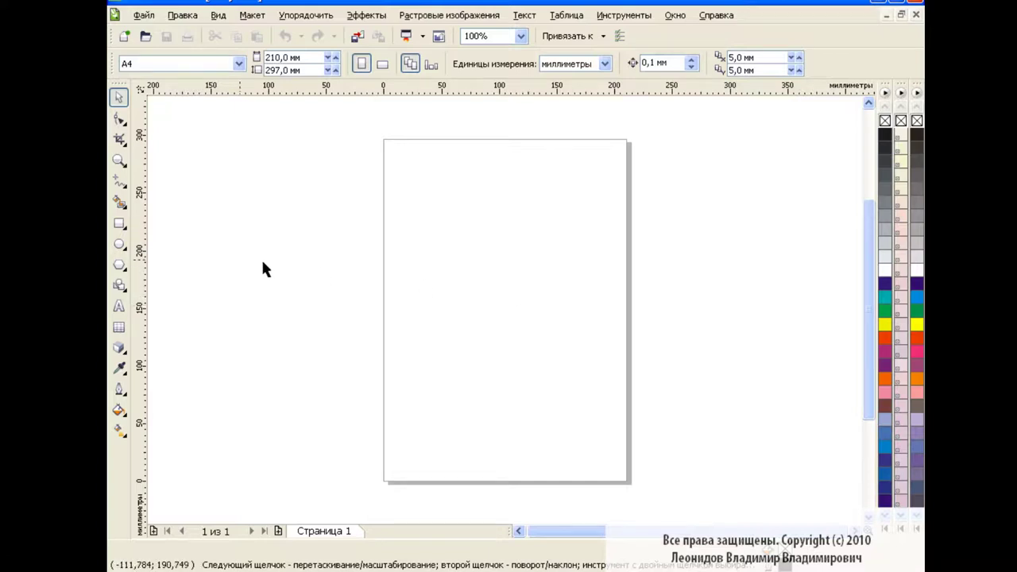
Step: Draw a rectangle in the upper middle of the page and tilt it to 343.8°
left_click(119, 223)
left_click_drag(446, 214, 595, 343)
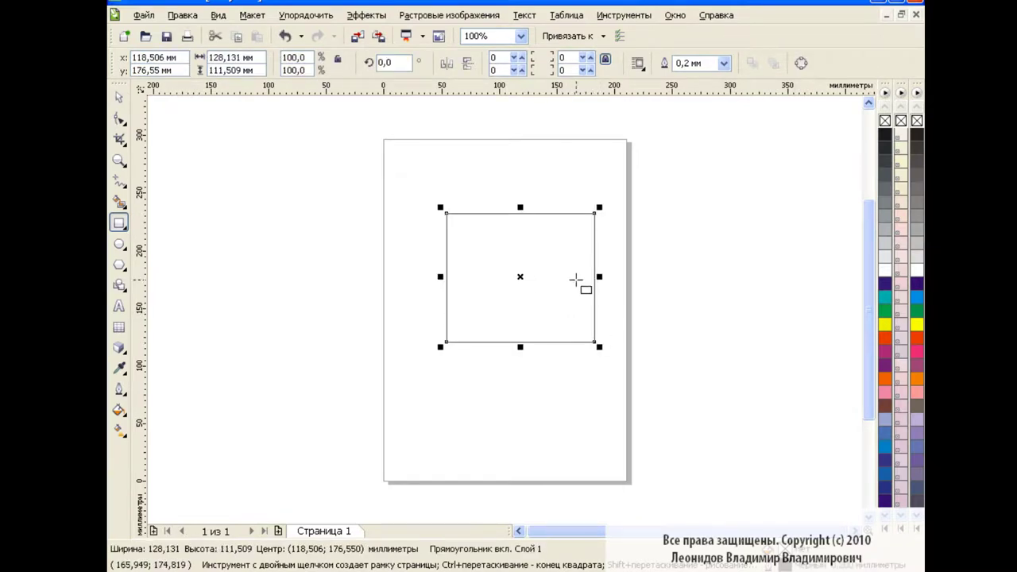
left_click(520, 277)
left_click_drag(601, 208, 619, 236)
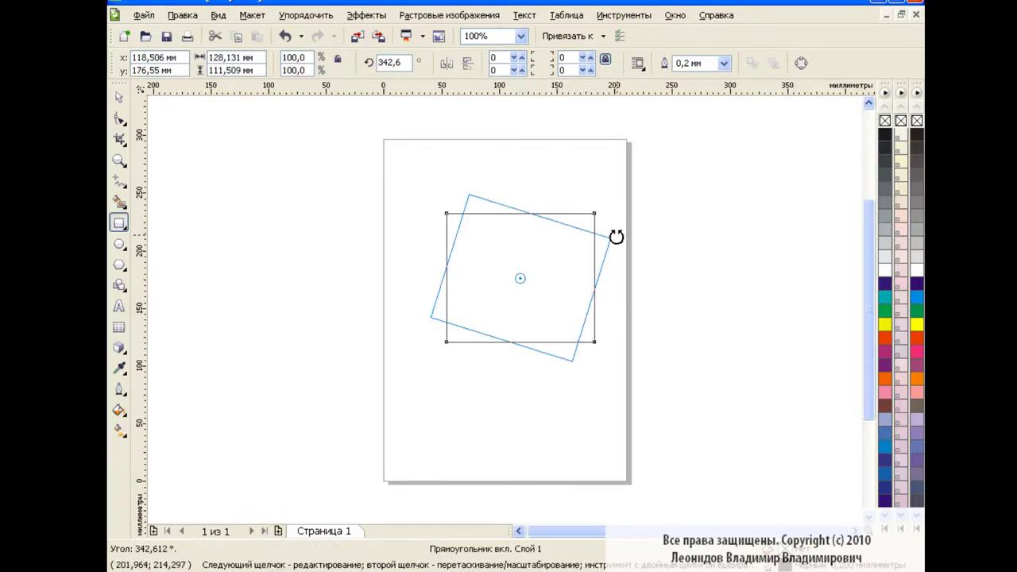
left_click(520, 276)
left_click_drag(420, 182, 419, 194)
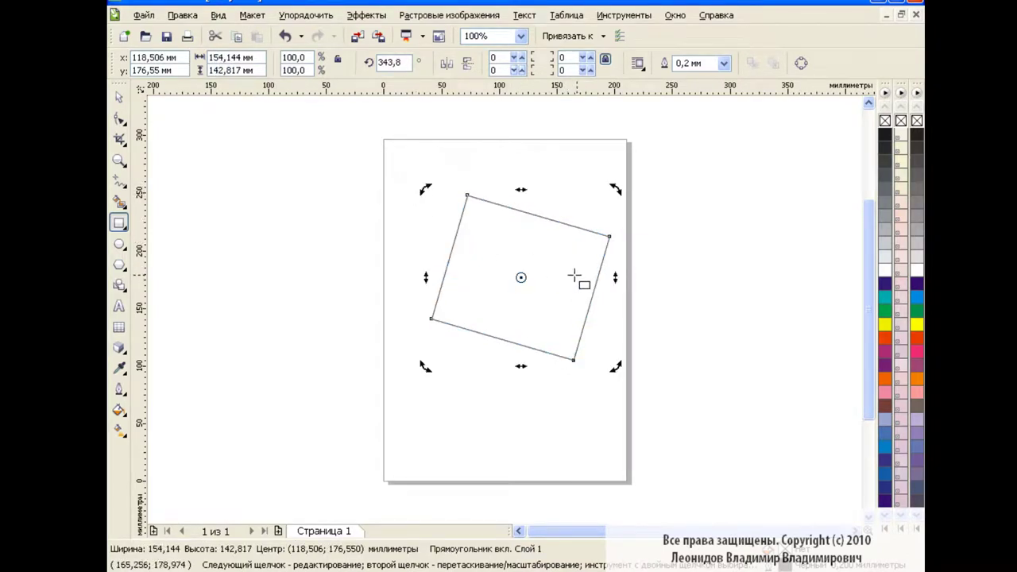
Step: Move the tilted rectangle up and right, then paste a duplicate on top of it
key("space")
left_click_drag(521, 277, 554, 251)
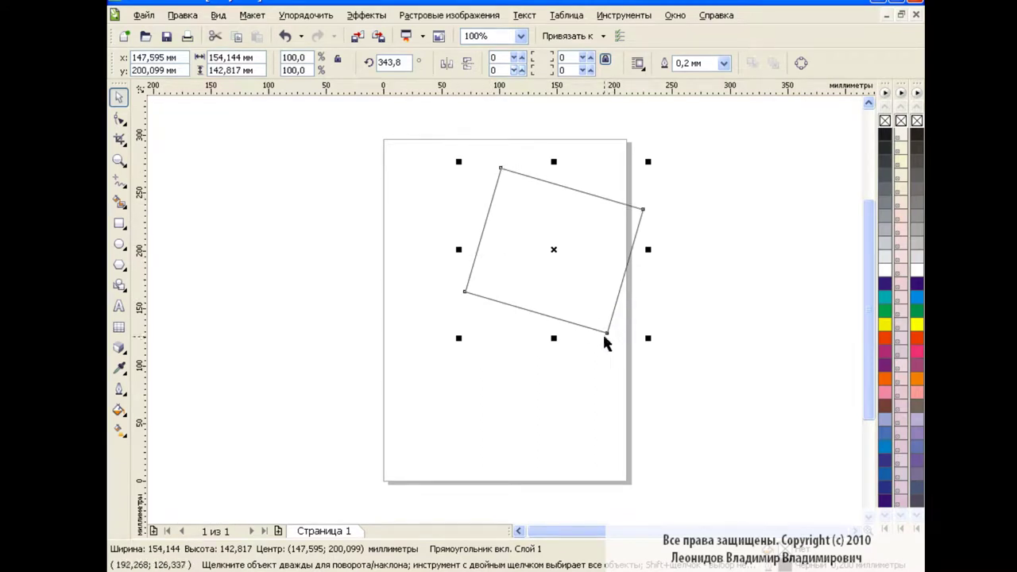
key("ctrl+z")
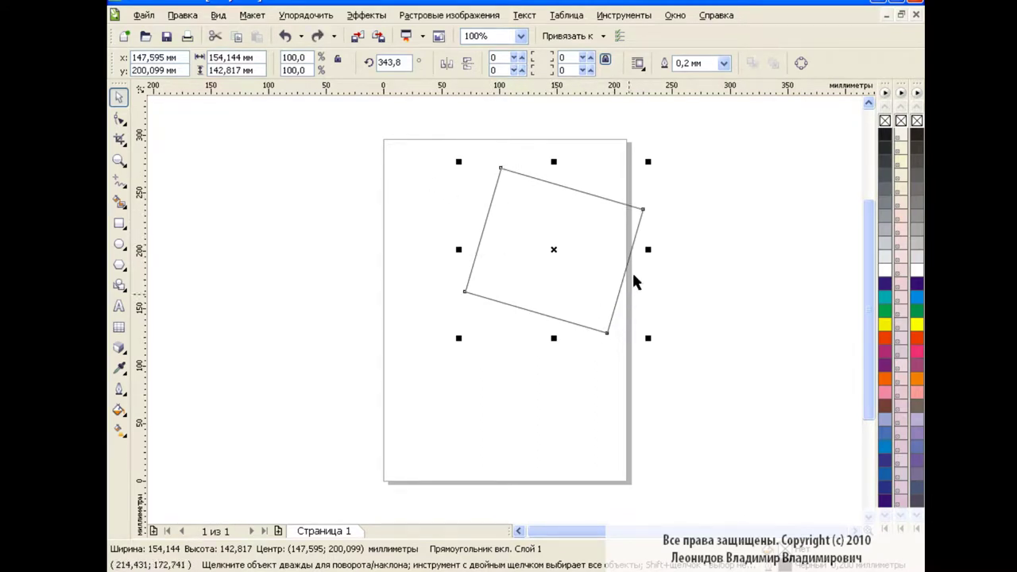
left_click(236, 35)
left_click(257, 36)
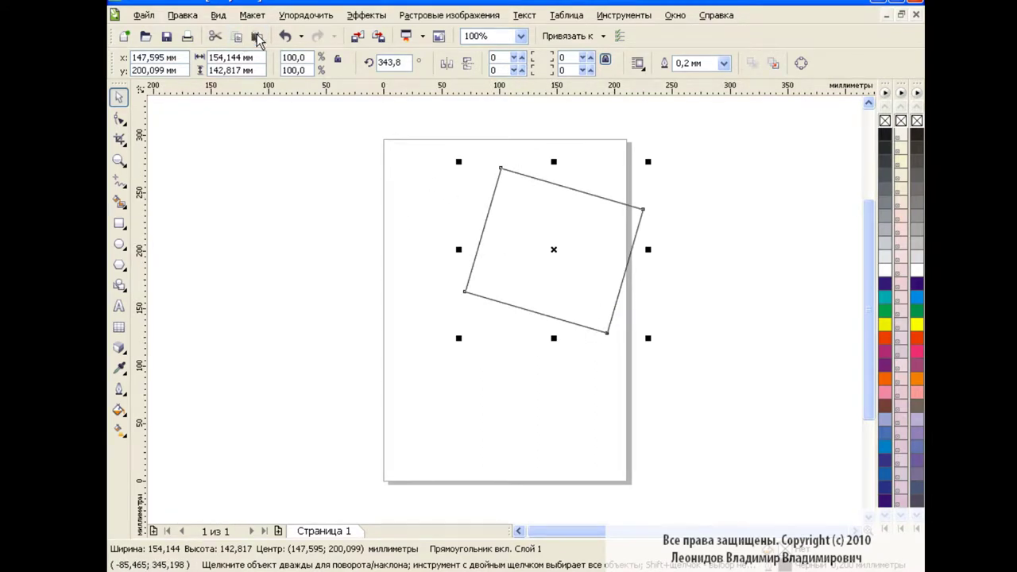
Step: Convert the duplicate to curves and drag its top nodes down-left into a slanted base panel
left_click(802, 63)
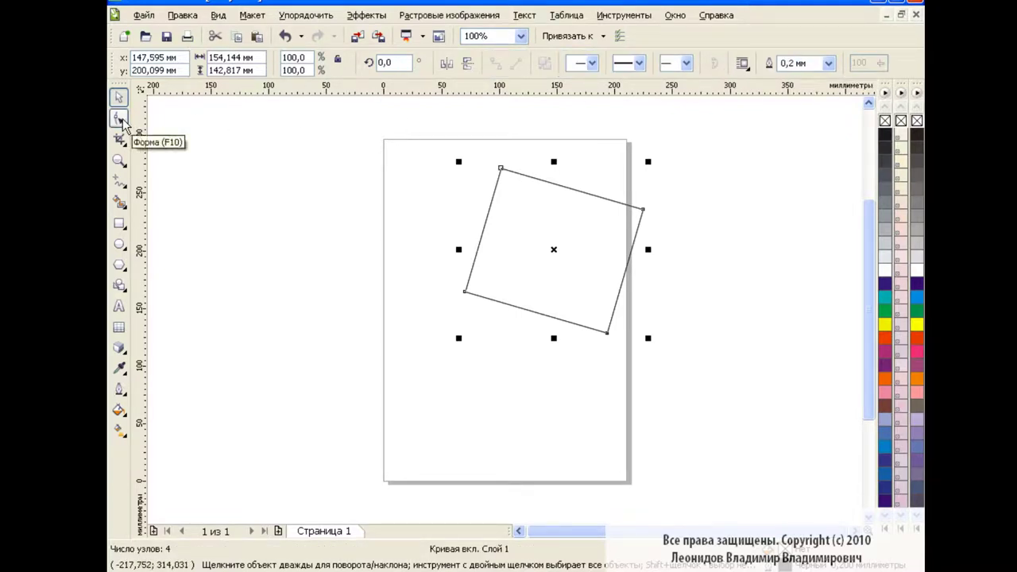
left_click(119, 119)
left_click_drag(452, 144, 691, 251)
mouse_move(643, 210)
left_mouse_down()
mouse_move(503, 414)
mouse_move(502, 377)
left_mouse_up()
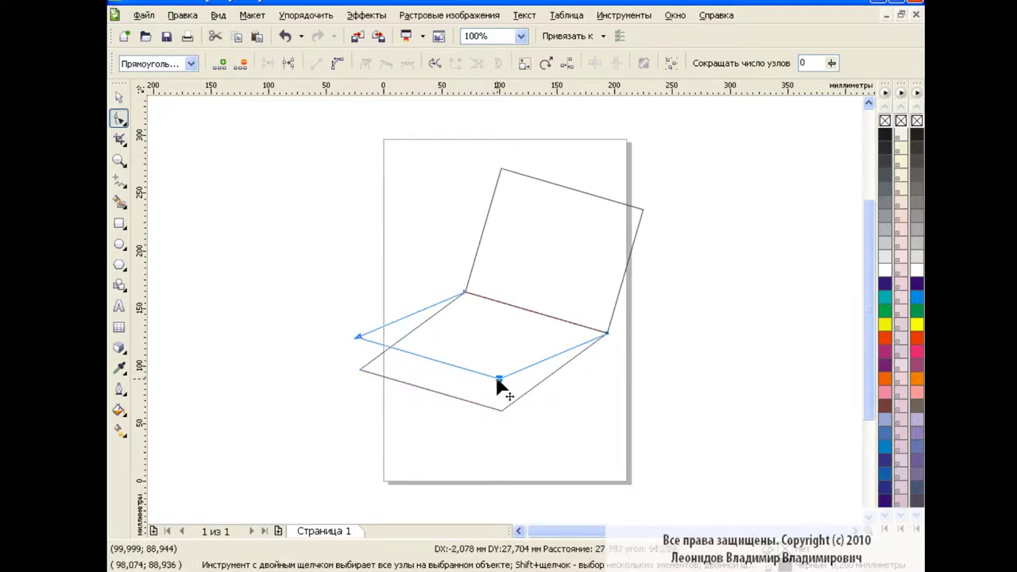
left_click_drag(502, 378, 490, 386)
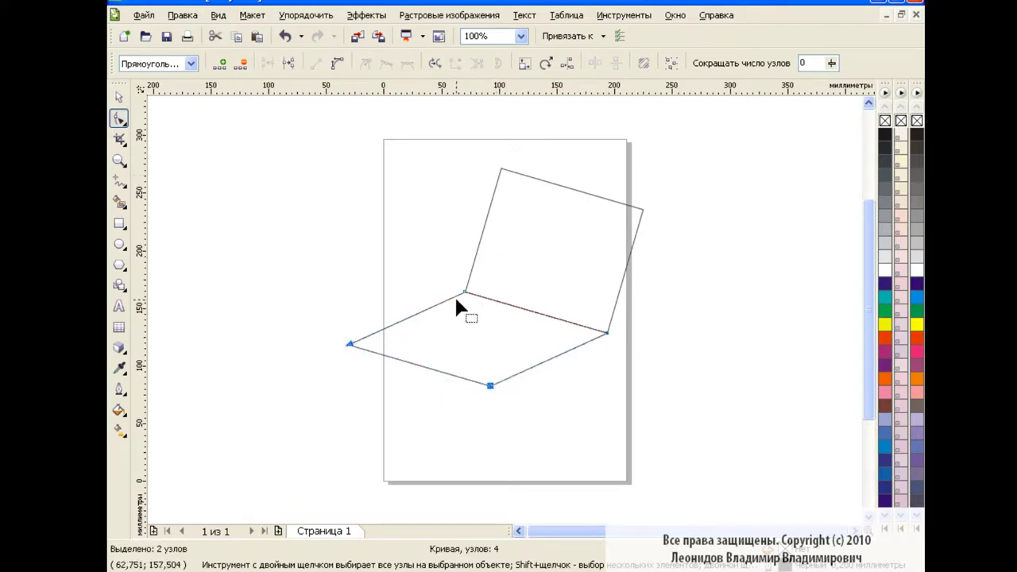
key("space")
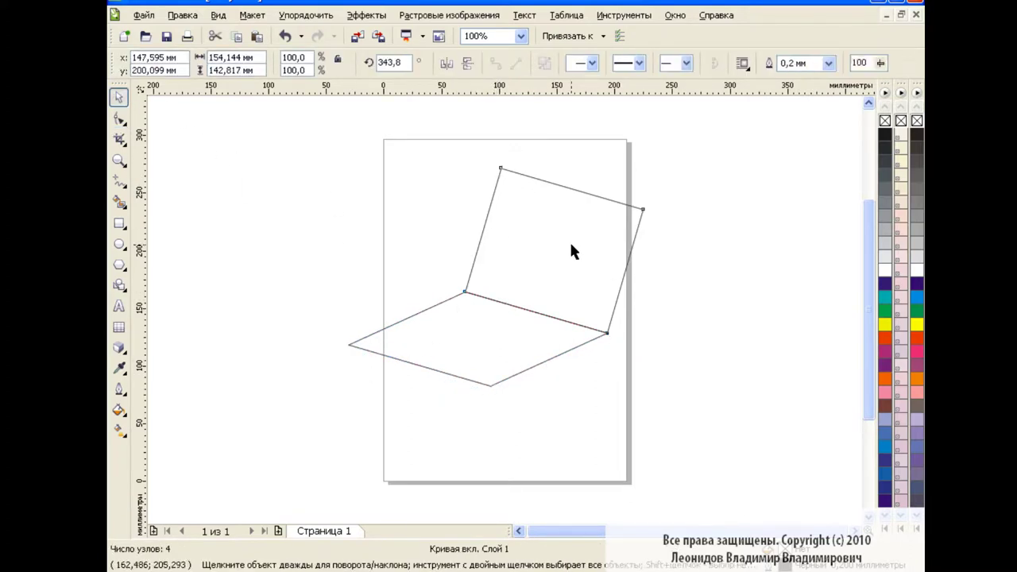
Step: Give all four corners of the tilted lid rectangle a radius of 10
left_click(569, 242)
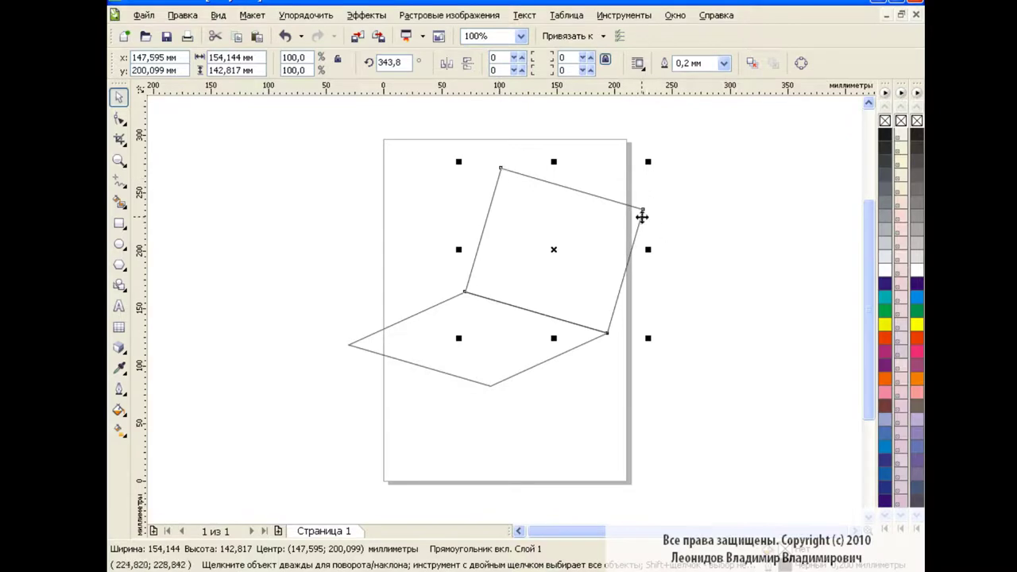
left_click(497, 57)
type("10")
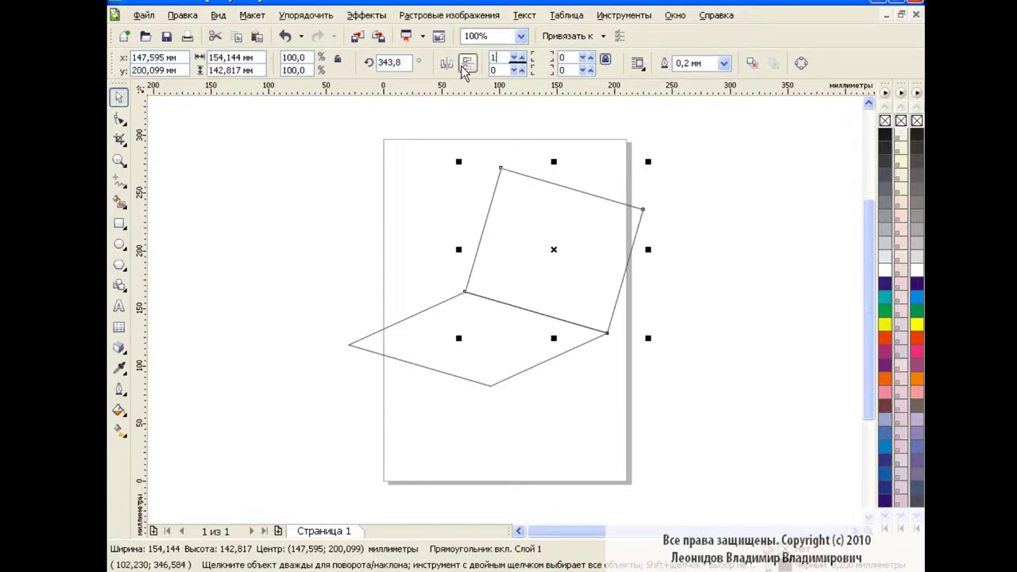
key("Return")
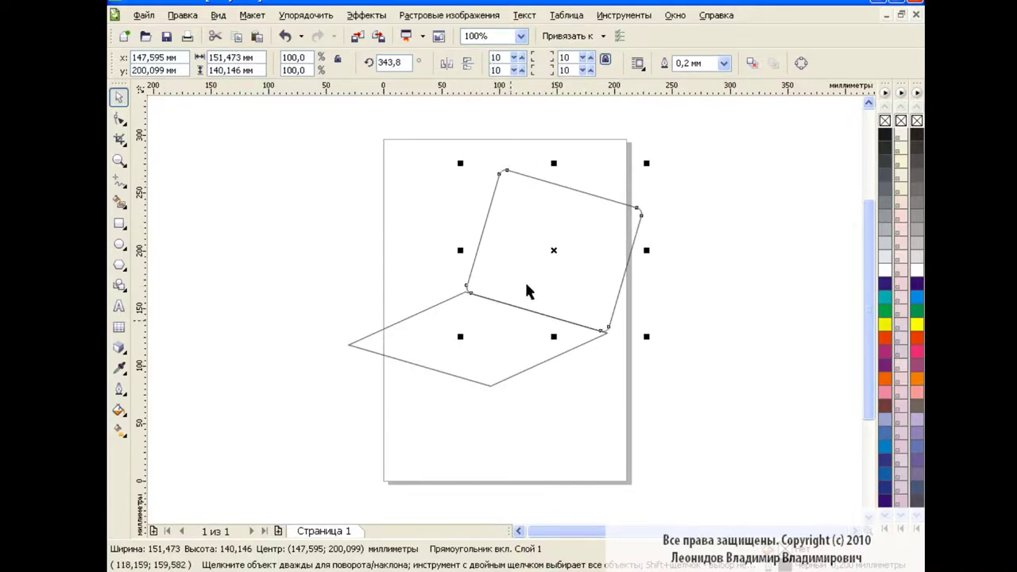
Step: Zoom the view to 200% and select the lid and base shapes in turn
left_click(518, 309)
left_click(520, 36)
left_click(493, 158)
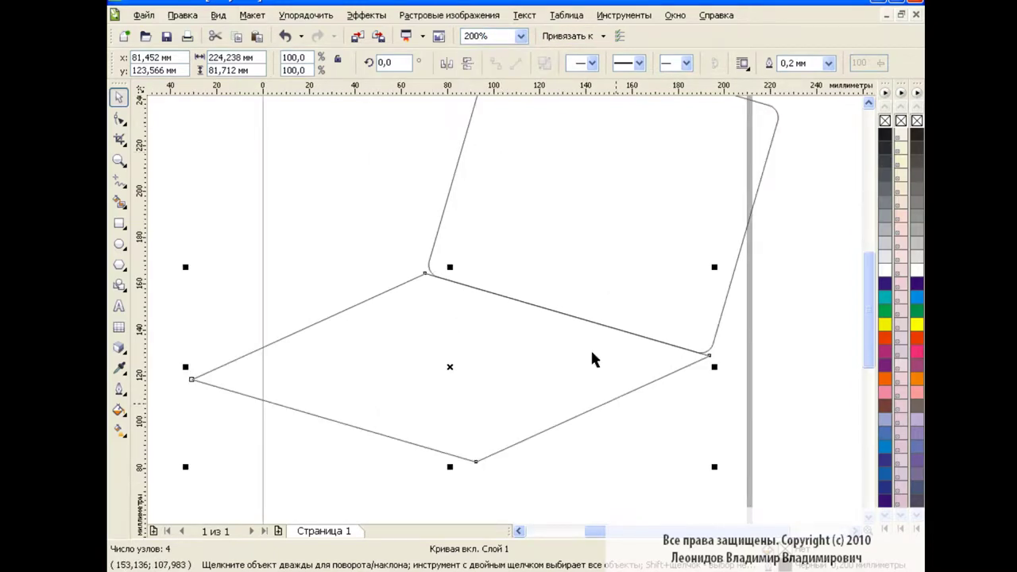
left_click_drag(594, 531, 570, 531)
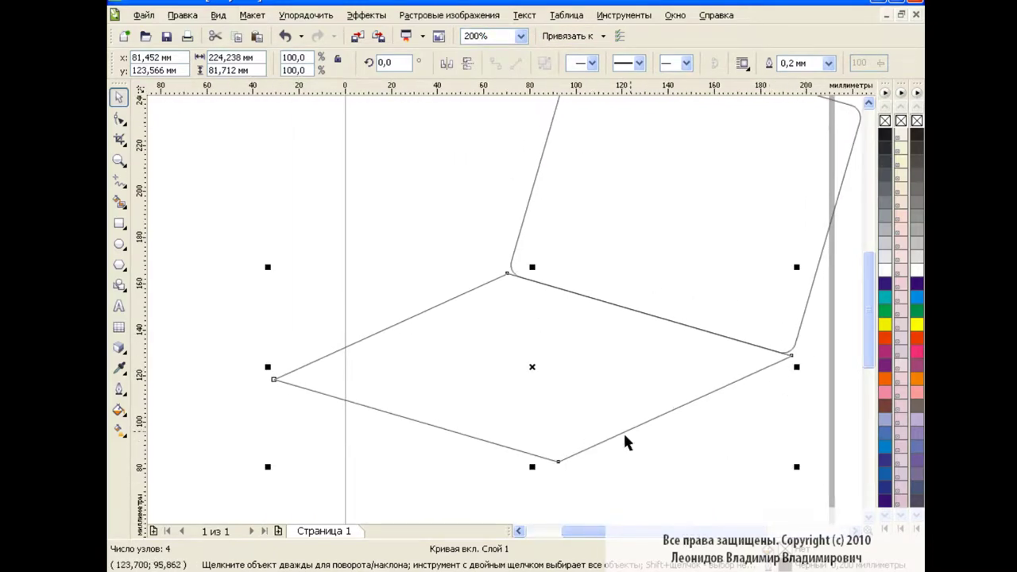
left_click(652, 191)
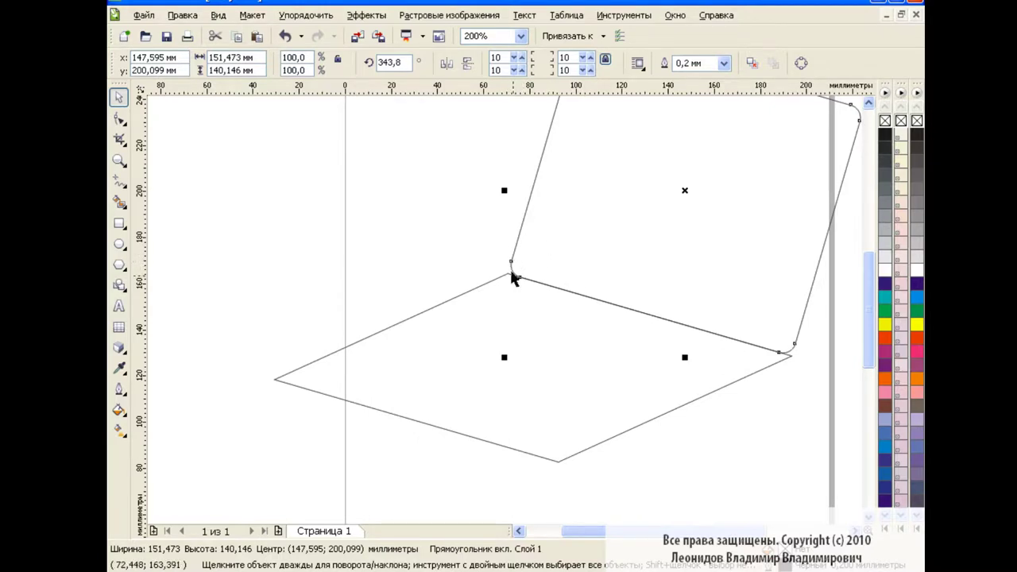
left_click(280, 380)
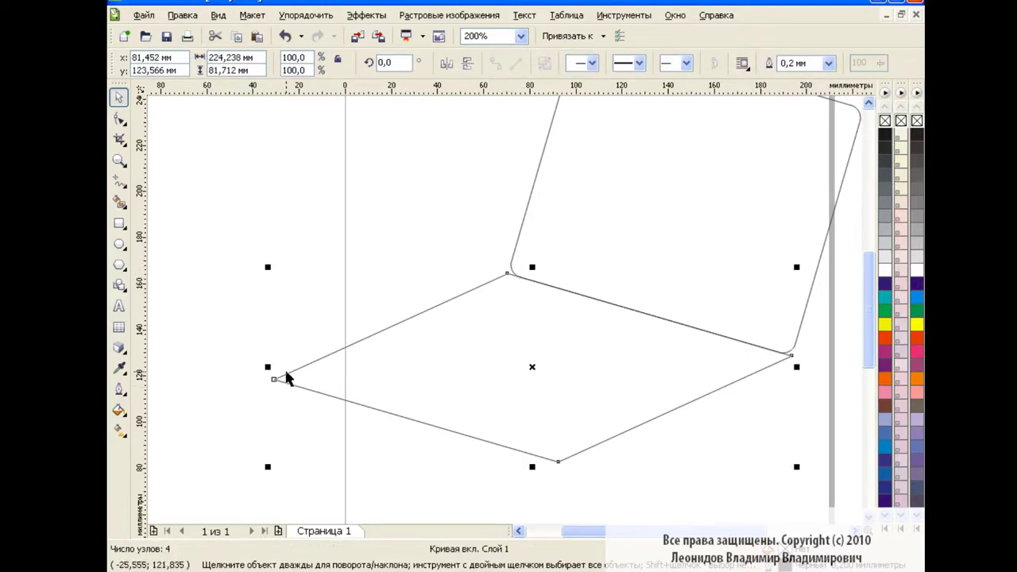
Step: Add nodes on either side of the base's left corner and convert those segments to curves
left_click(119, 118)
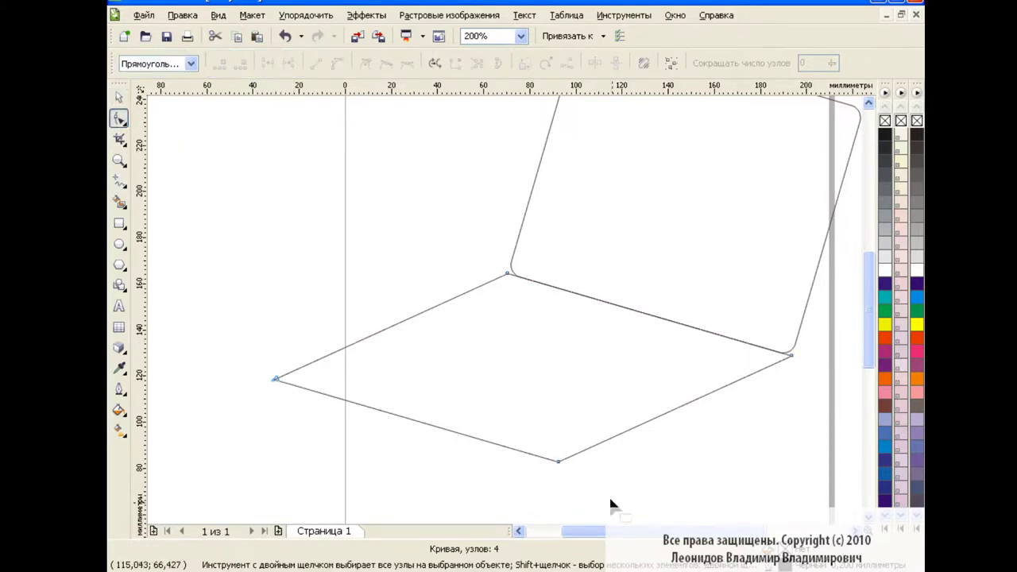
scroll(453, 406, "left", 3)
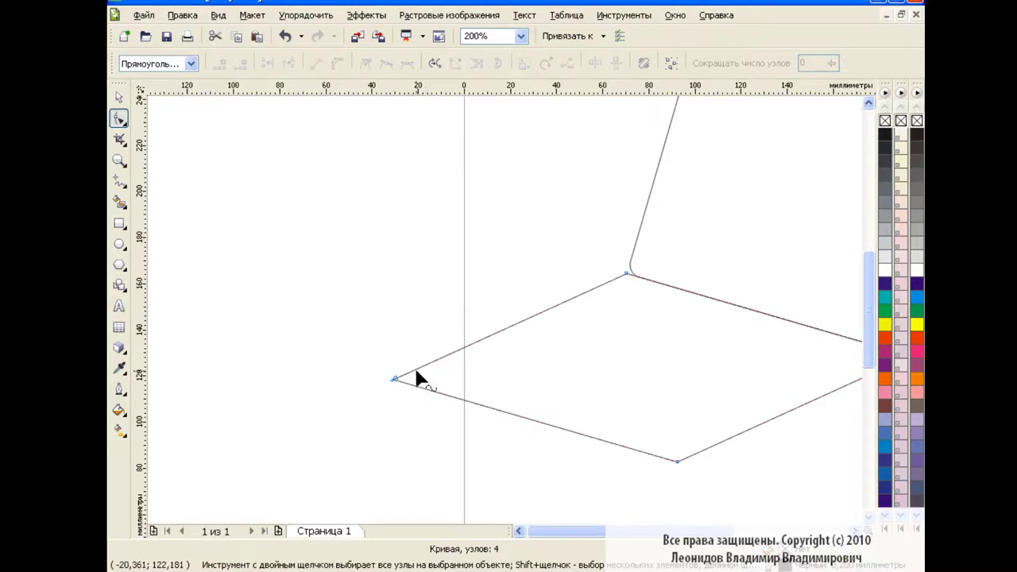
double_click(411, 368)
double_click(414, 385)
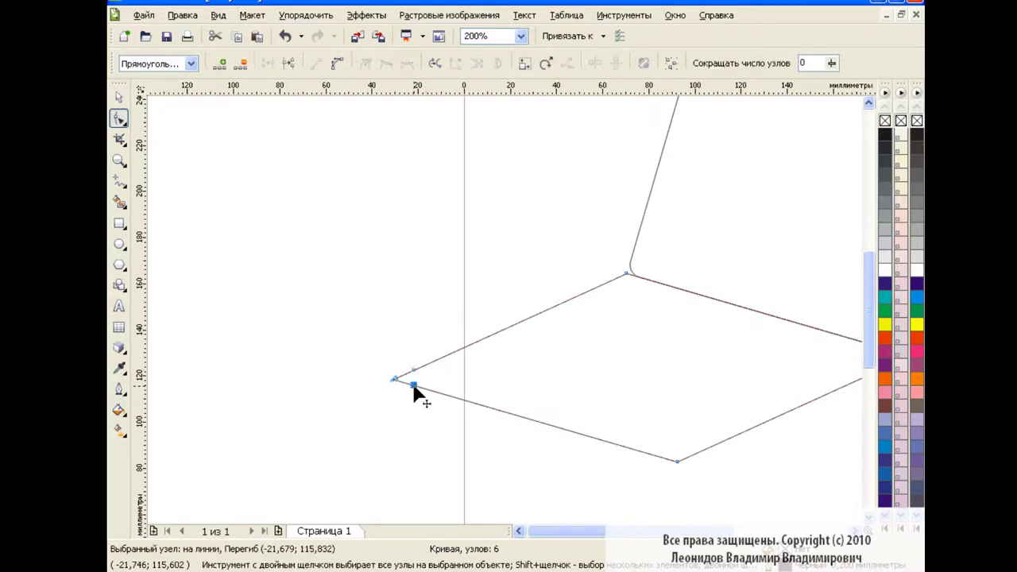
left_click_drag(385, 395, 420, 362)
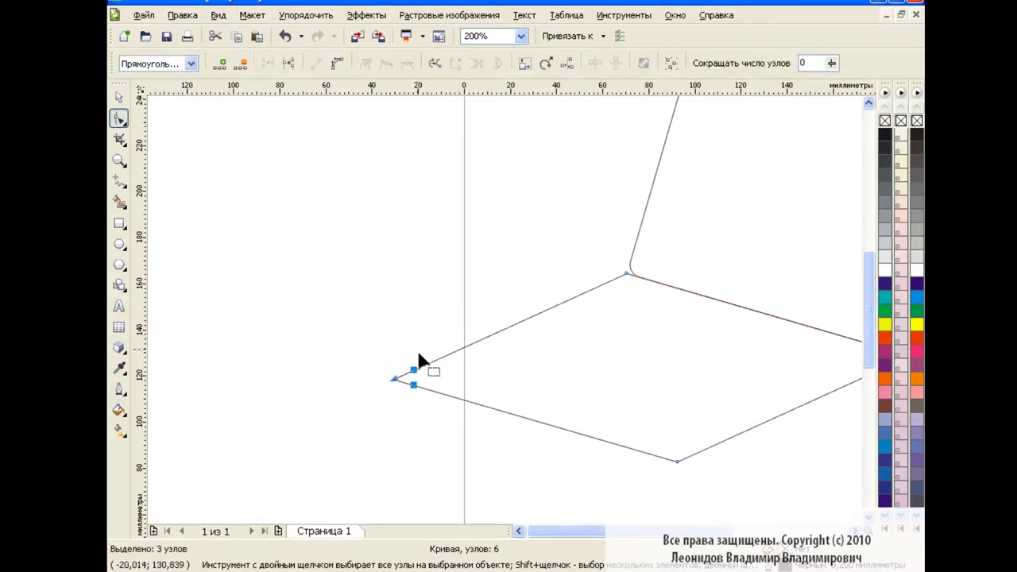
left_click(337, 63)
left_click(423, 294)
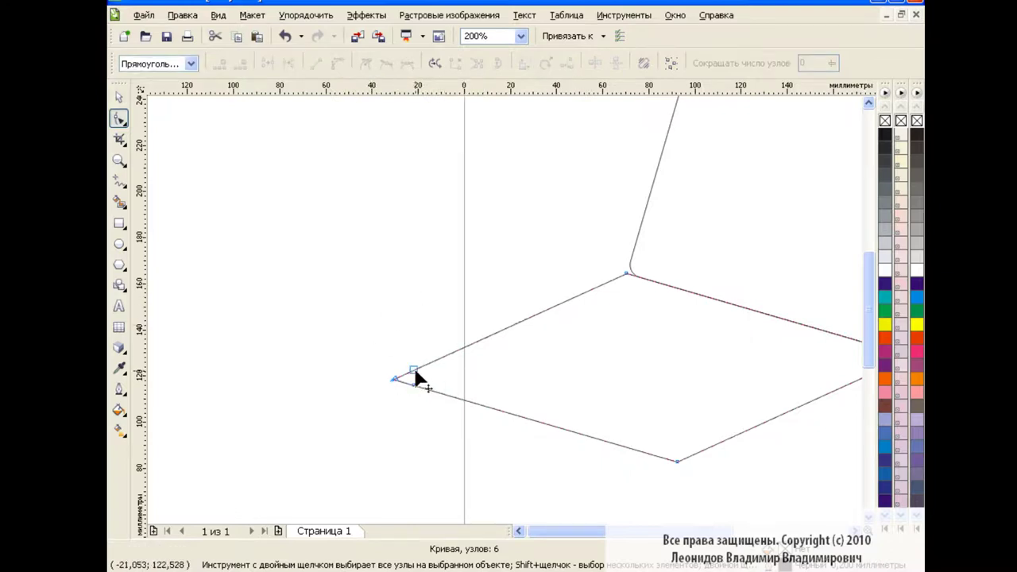
Step: Make the left corner node symmetrical and adjust it at 400% zoom into a smooth rounded tip
left_click(396, 381)
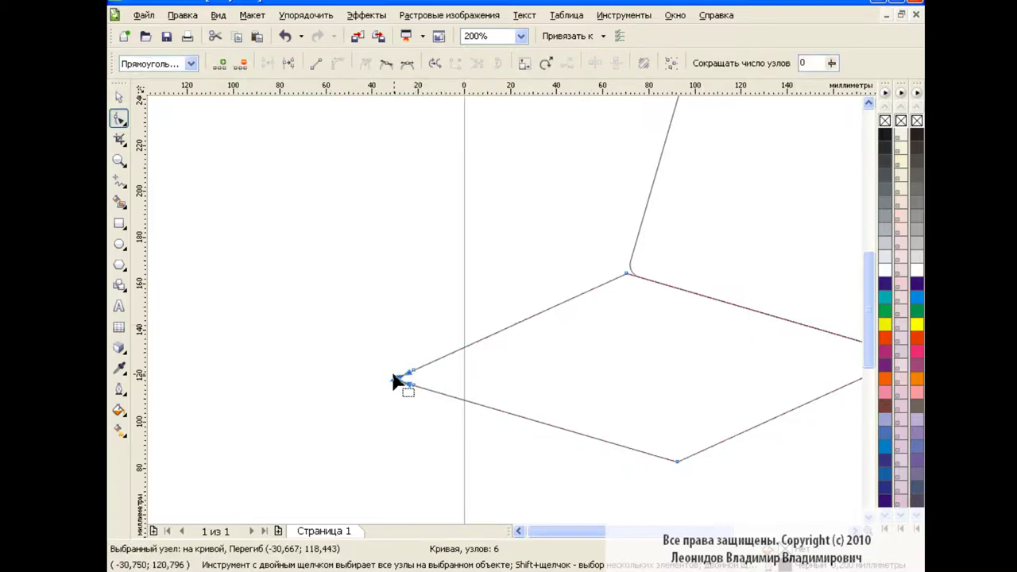
left_click(407, 65)
left_click(520, 35)
left_click(485, 120)
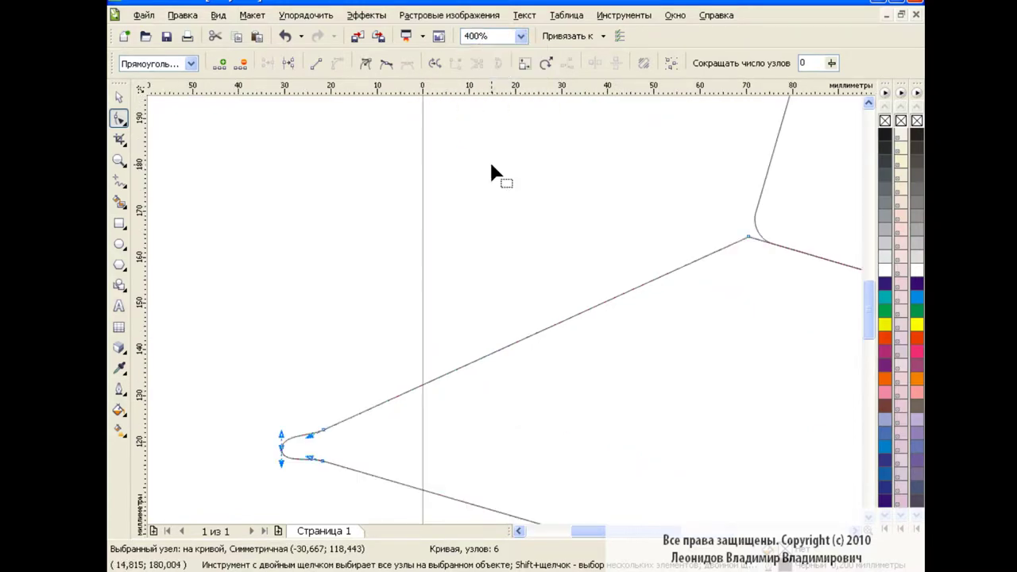
scroll(872, 326, "down", 3)
scroll(872, 326, "down", 1)
left_click_drag(283, 250, 313, 257)
left_click(312, 253)
left_click(339, 295)
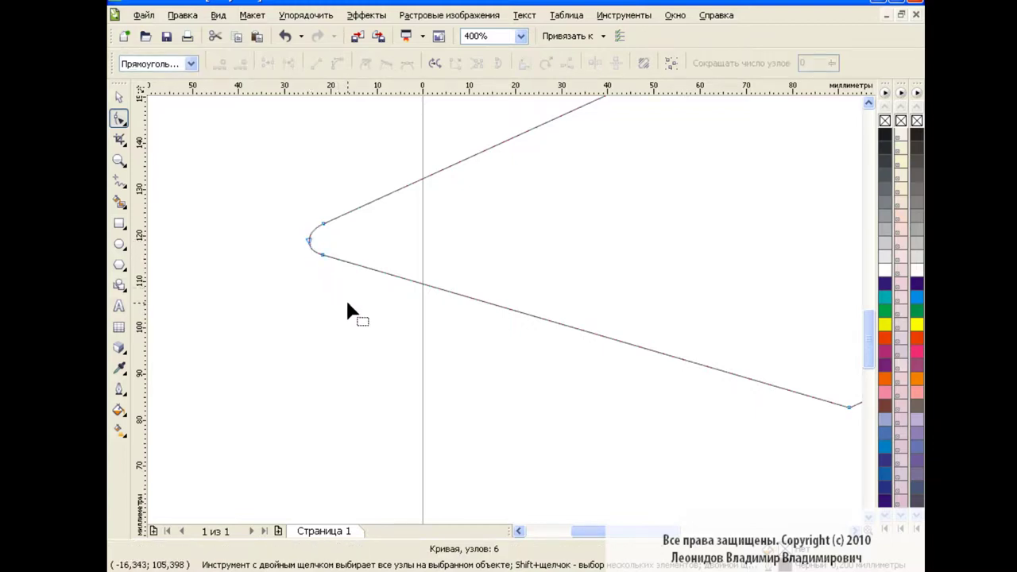
scroll(517, 311, "right", 2)
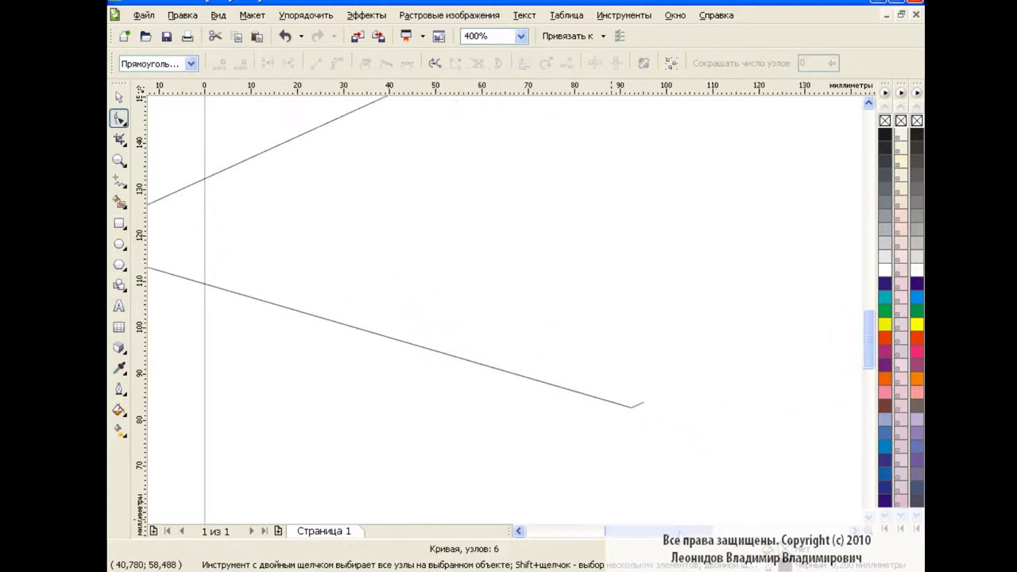
scroll(556, 334, "right", 2)
scroll(636, 374, "left", 5)
scroll(725, 423, "right", 3)
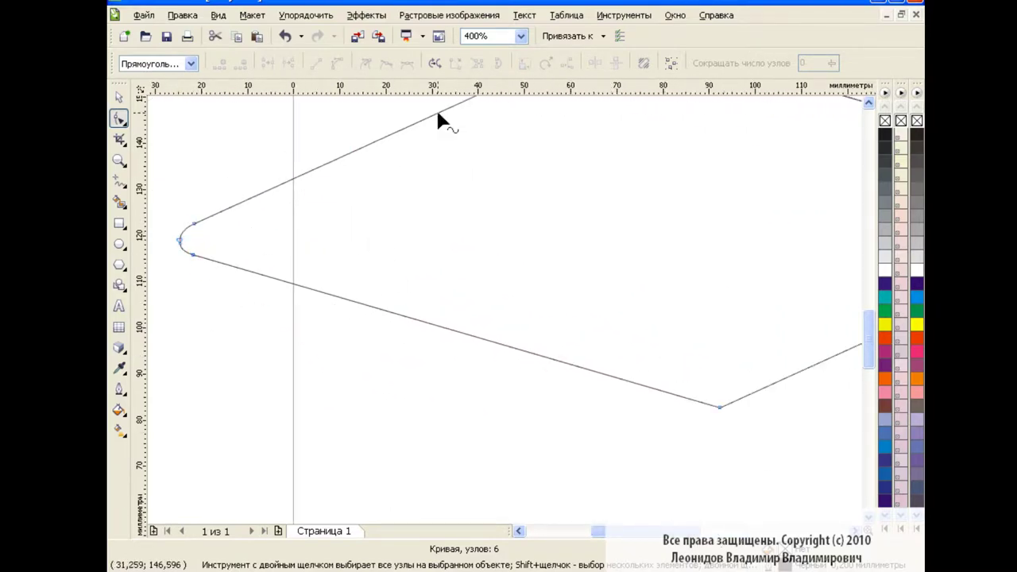
scroll(607, 418, "right", 2)
scroll(607, 417, "right", 2)
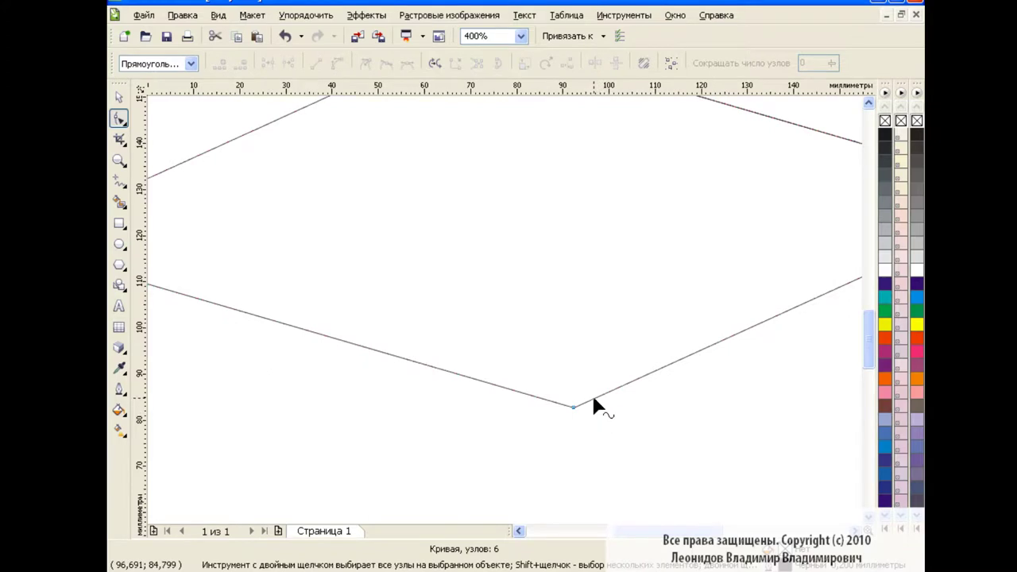
Step: Round the base's bottom corner with two new nodes, curved segments and a symmetrical node
double_click(593, 397)
double_click(546, 399)
left_click_drag(502, 363, 628, 425)
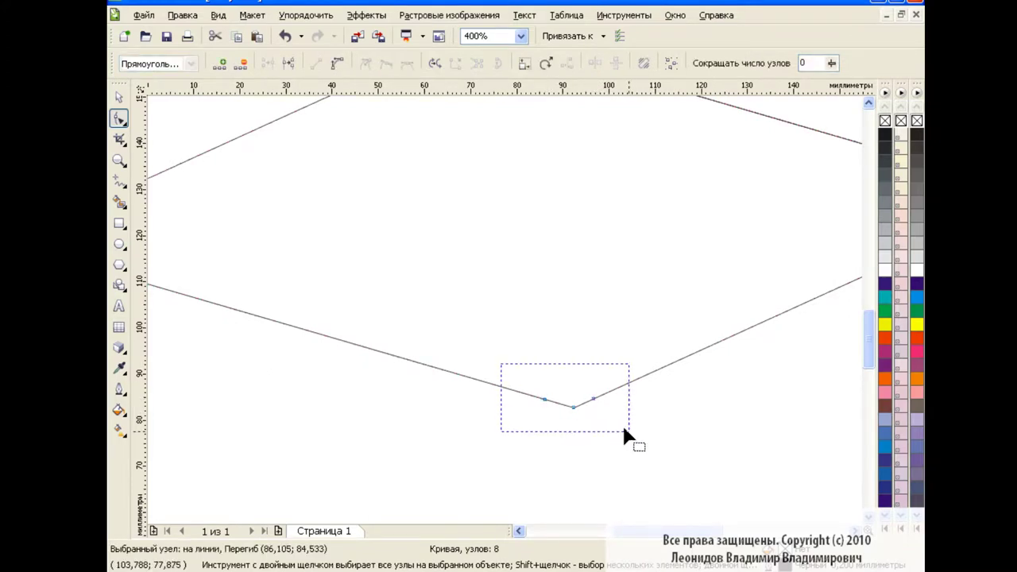
left_click(339, 64)
left_click(573, 407)
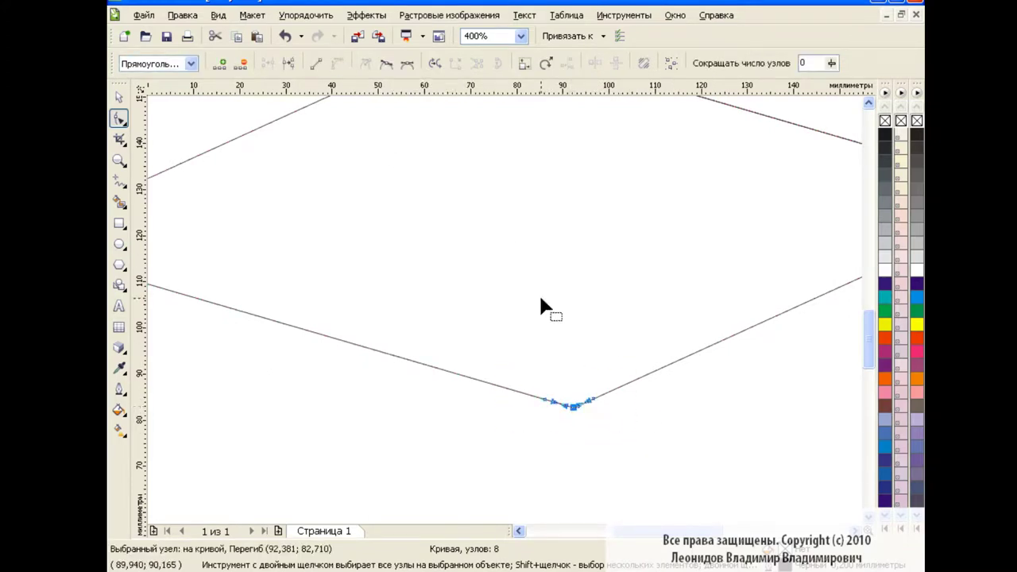
left_click(407, 64)
left_click_drag(574, 409, 590, 410)
left_click(651, 426)
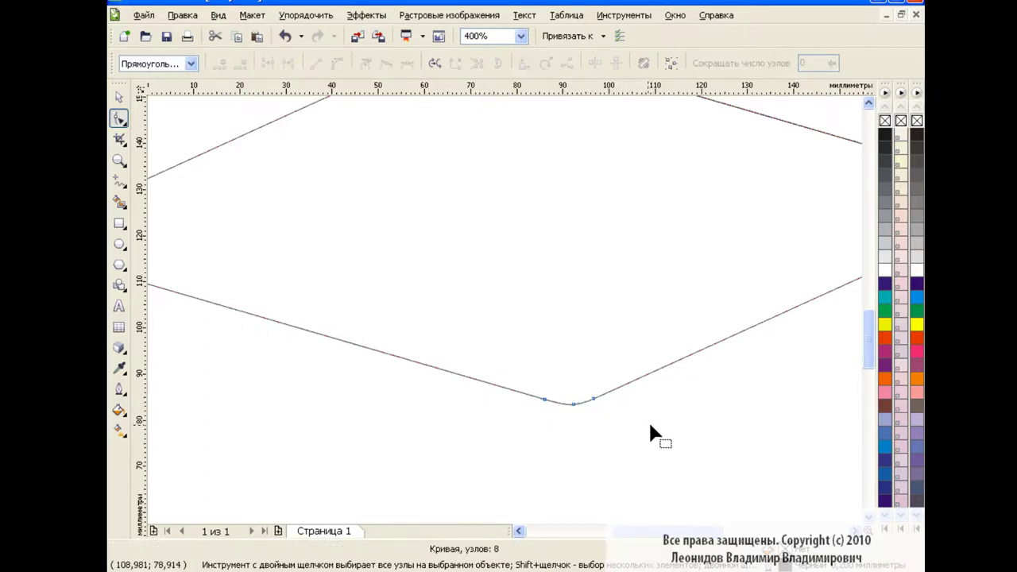
Step: Round the base's right corner by adding a node and smoothing the corner node
scroll(508, 310, "right", 5)
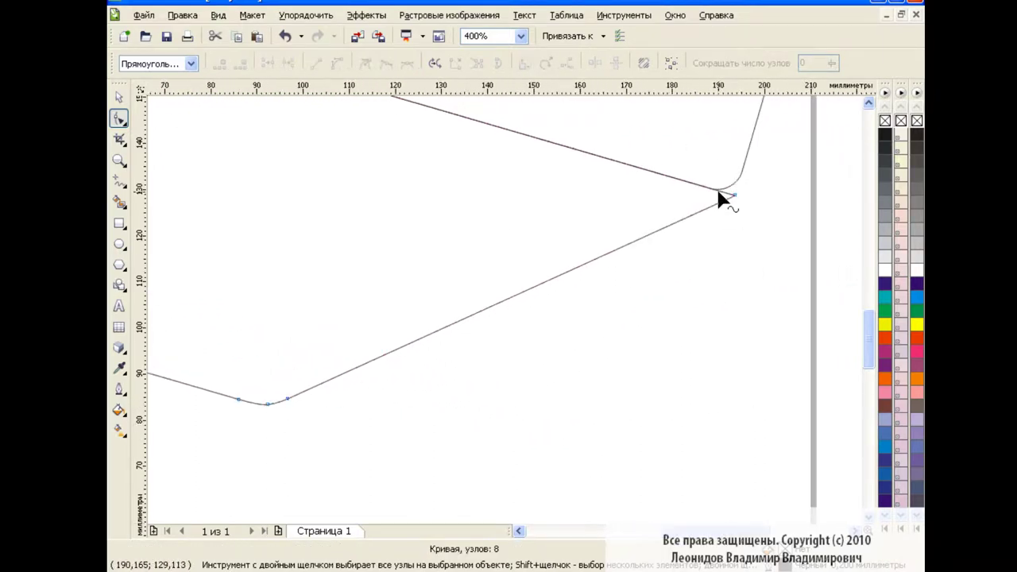
left_click(712, 191)
double_click(714, 204)
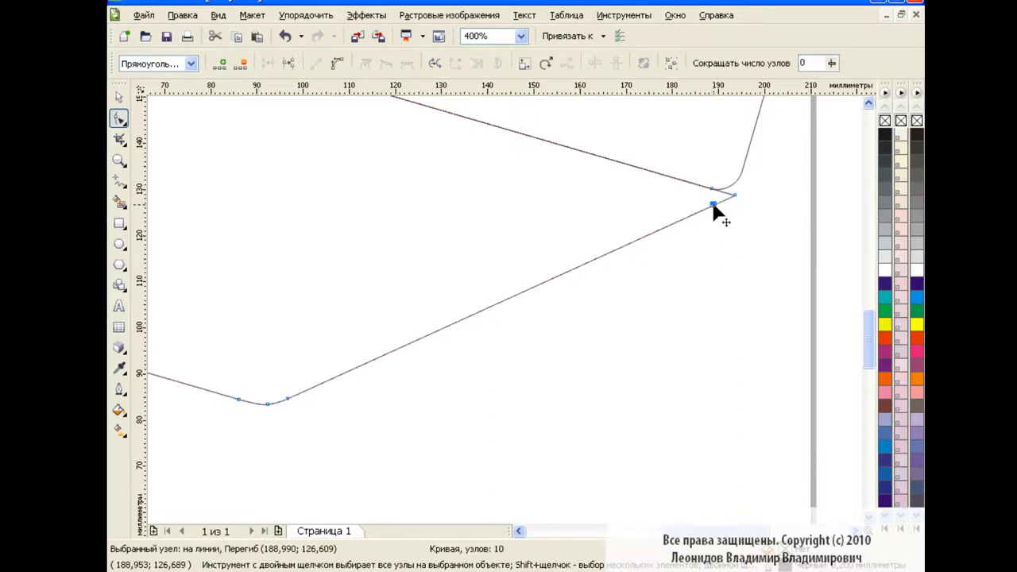
mouse_move(693, 168)
left_mouse_down()
mouse_move(751, 211)
mouse_move(720, 206)
left_mouse_up()
left_click(747, 202)
left_click(735, 194)
key("s")
left_click(750, 243)
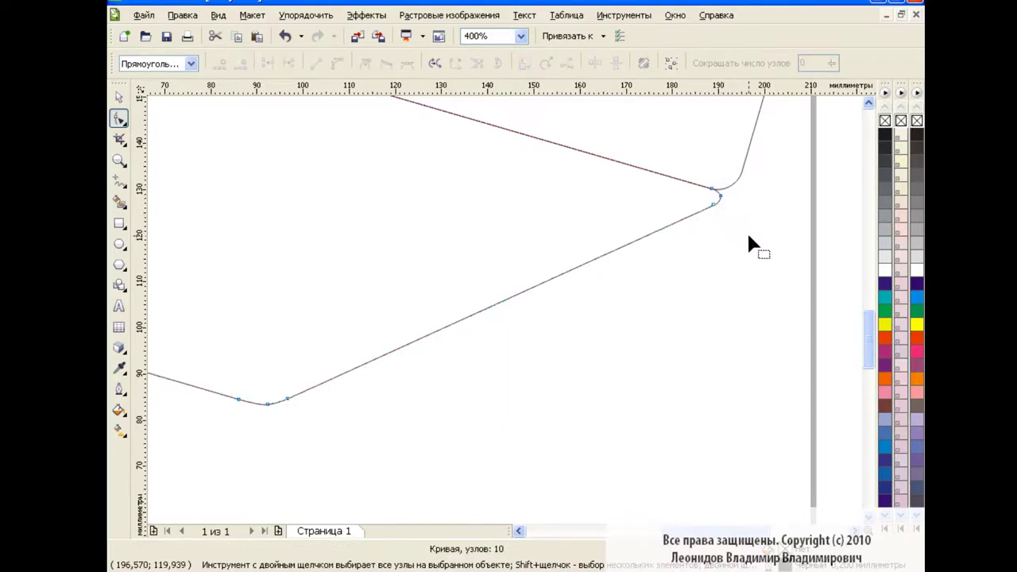
Step: Round the last base corner with two new nodes and a reshaped curve, then zoom to 100%
scroll(811, 415, "left", 5)
scroll(859, 289, "up", 5)
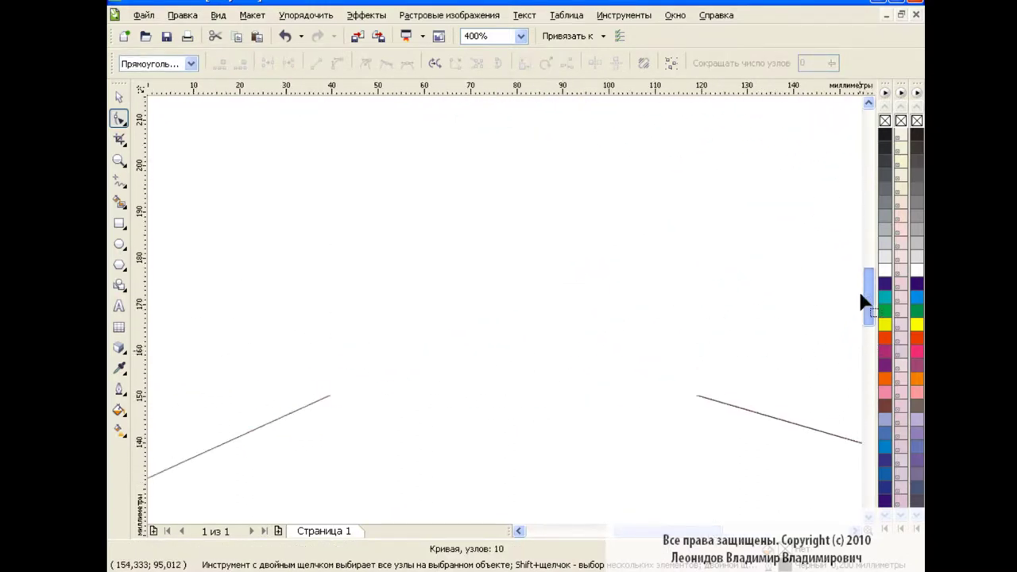
double_click(495, 341)
double_click(454, 338)
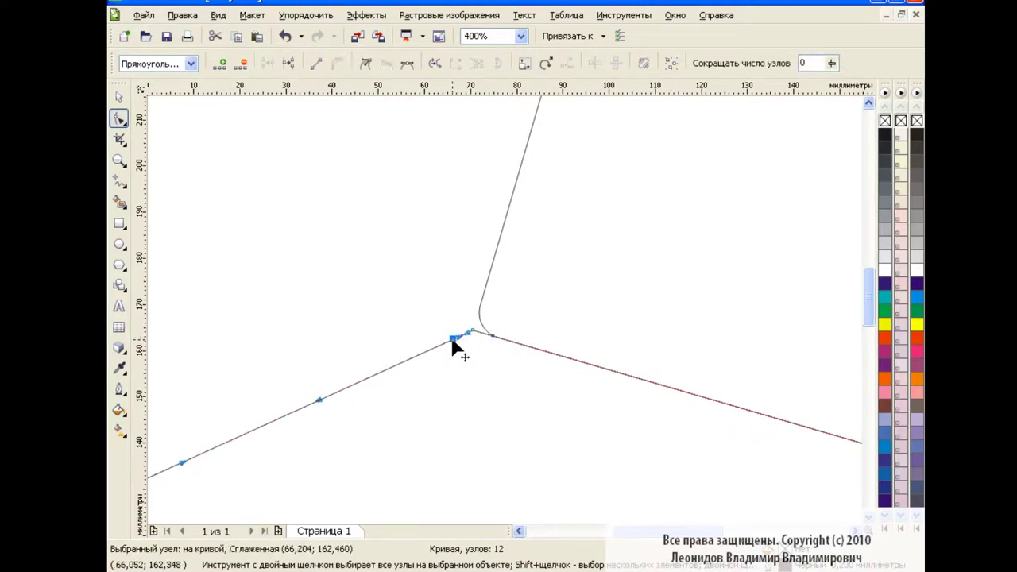
left_click_drag(508, 350, 352, 141)
left_click_drag(487, 337, 467, 322)
left_click(469, 319)
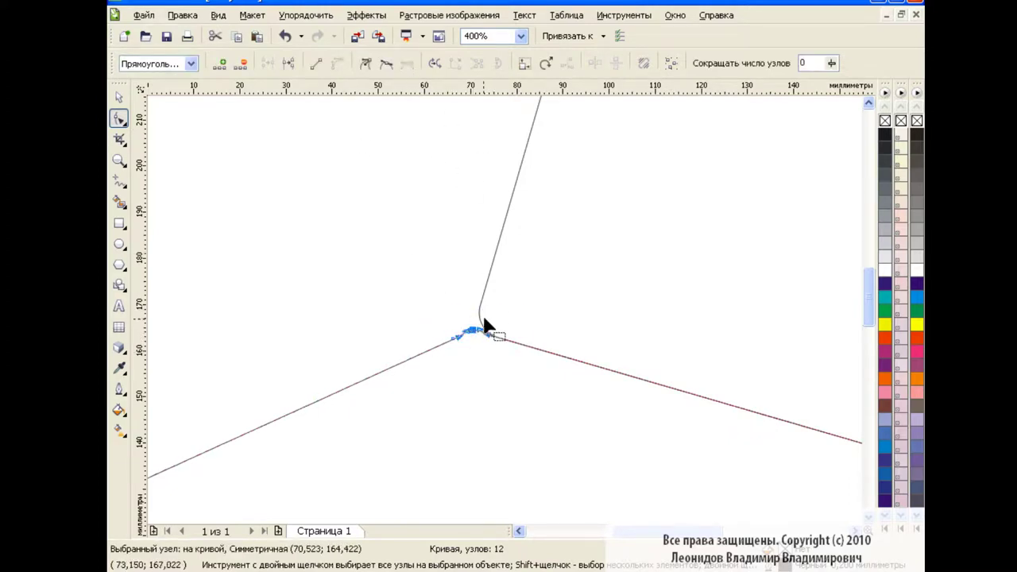
left_click(419, 272)
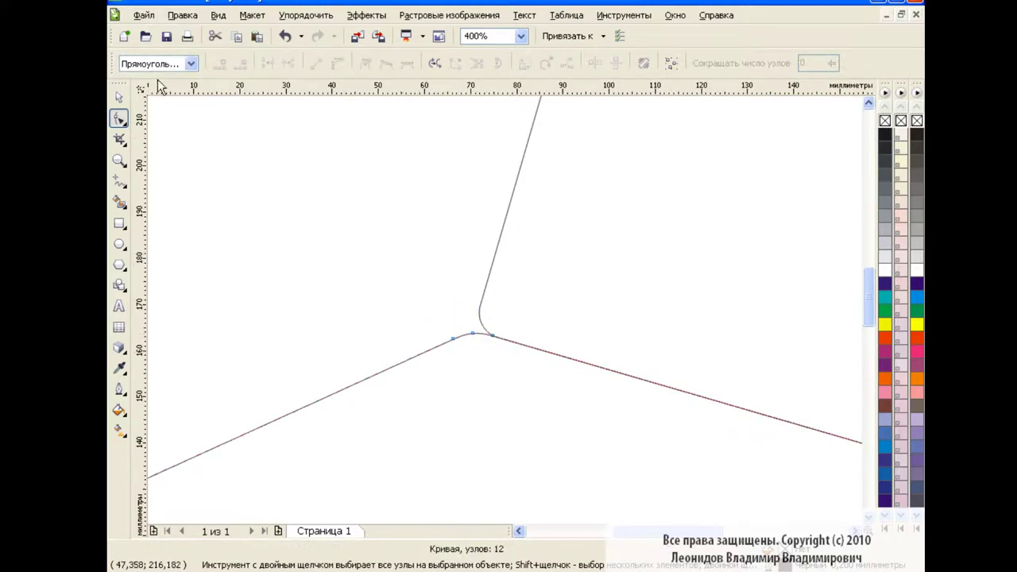
key("space")
left_click(521, 36)
left_click(480, 132)
Step: At 200% zoom, make a slightly offset duplicate of the lid and convert it to curves
left_click(686, 371)
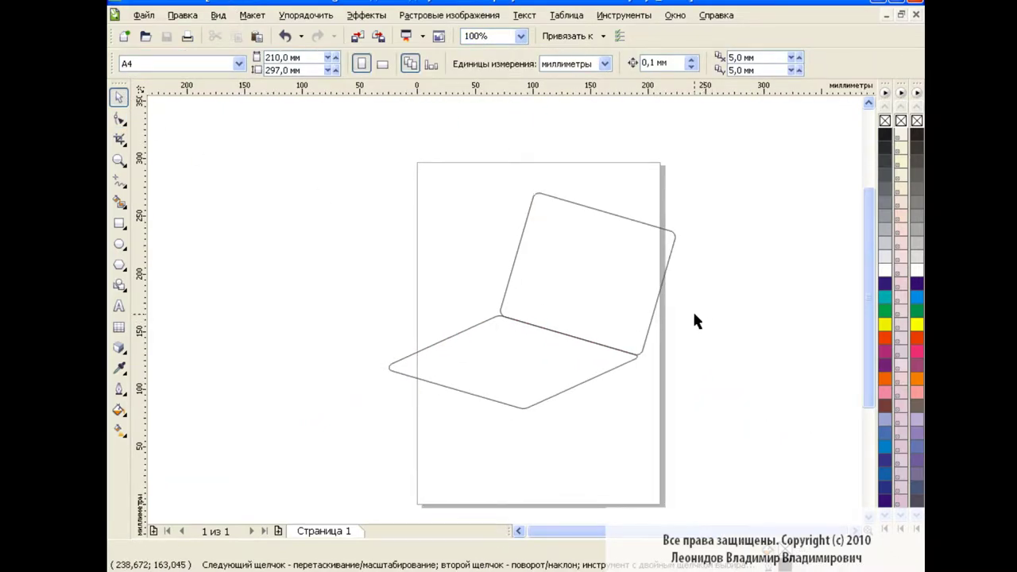
left_click(656, 295)
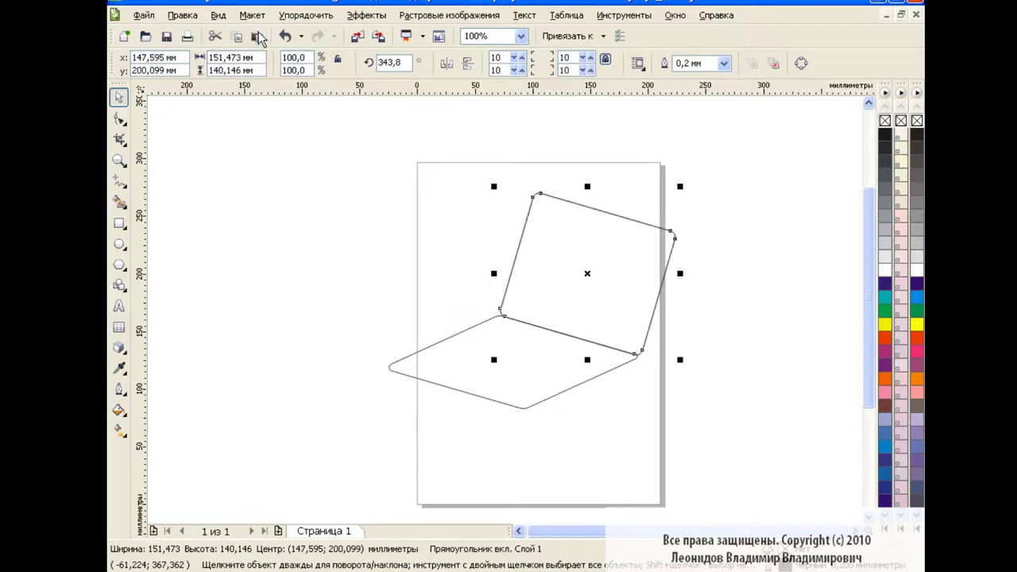
left_click(520, 36)
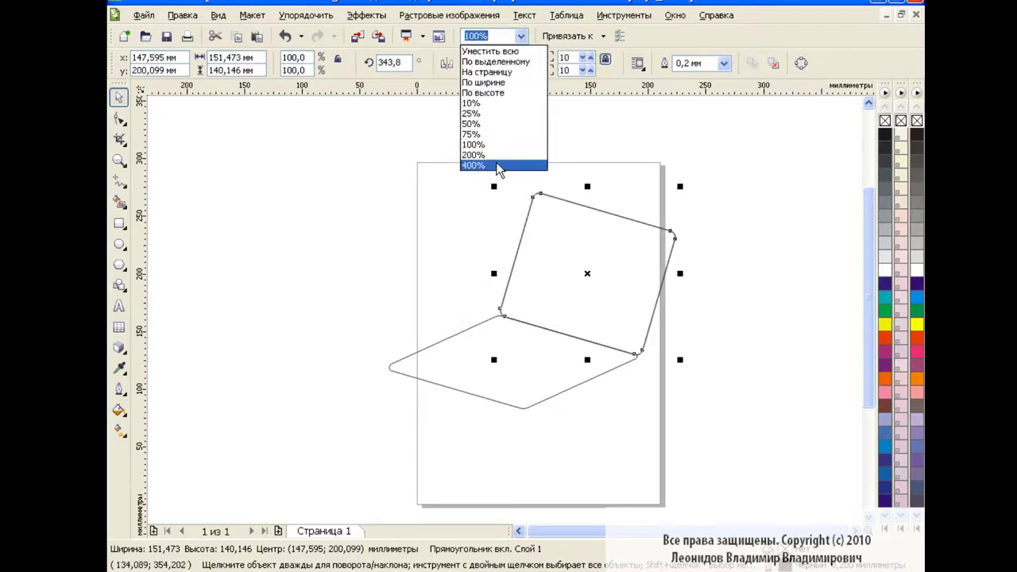
left_click(475, 151)
left_click_drag(485, 237, 488, 238)
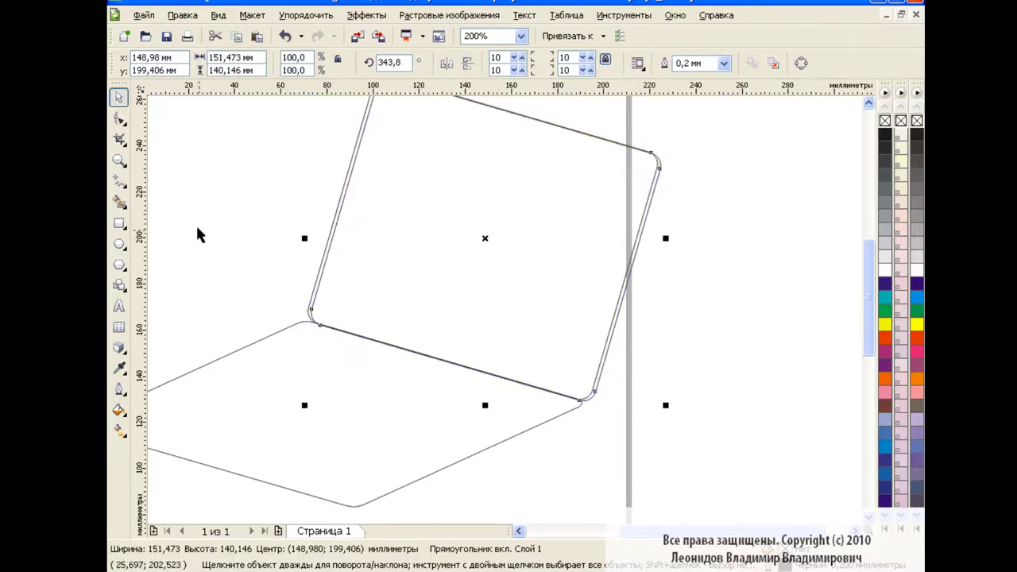
key("F10")
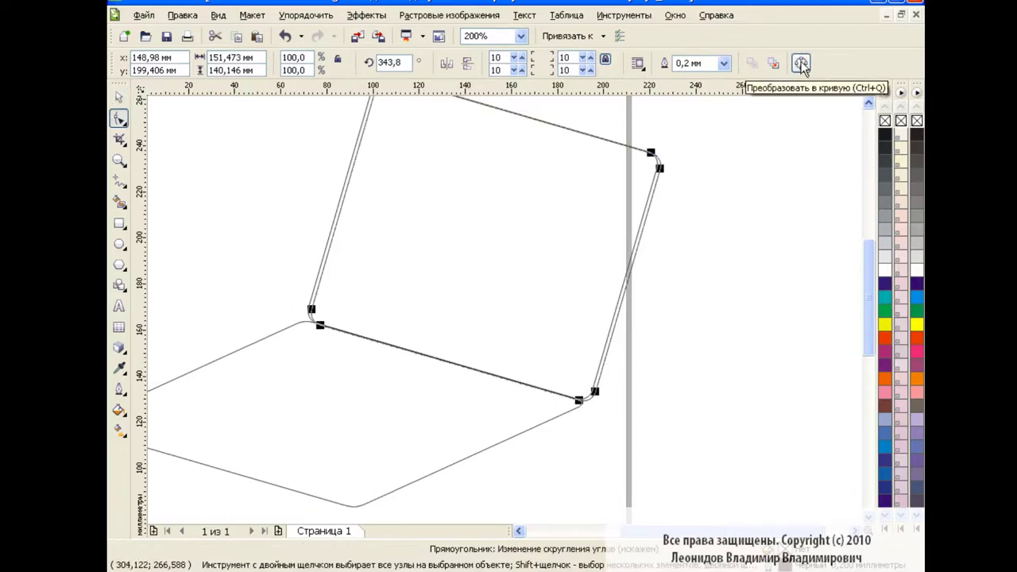
left_click(802, 65)
left_click_drag(291, 280, 599, 418)
left_click(582, 416)
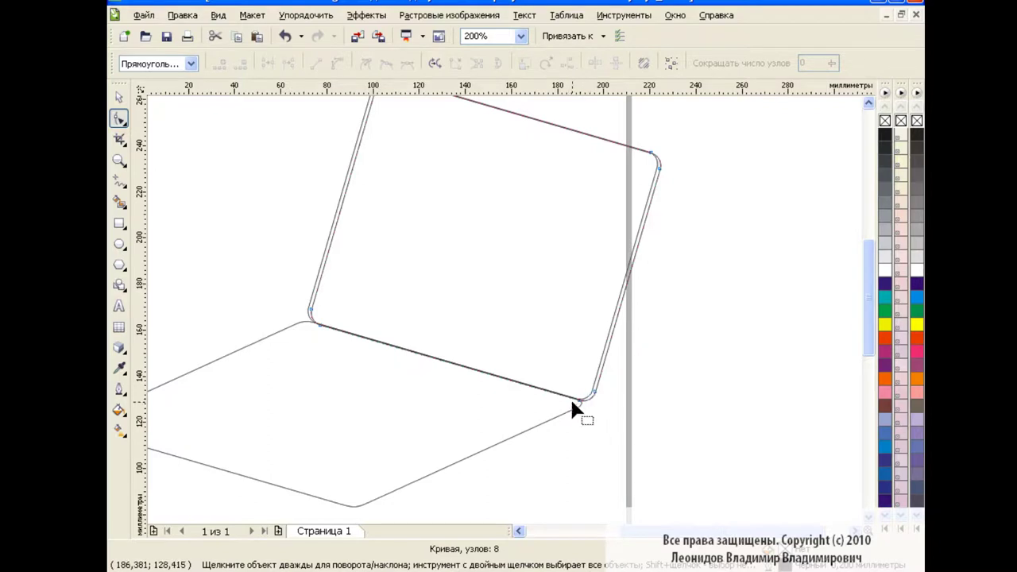
left_click(118, 96)
left_click(271, 257)
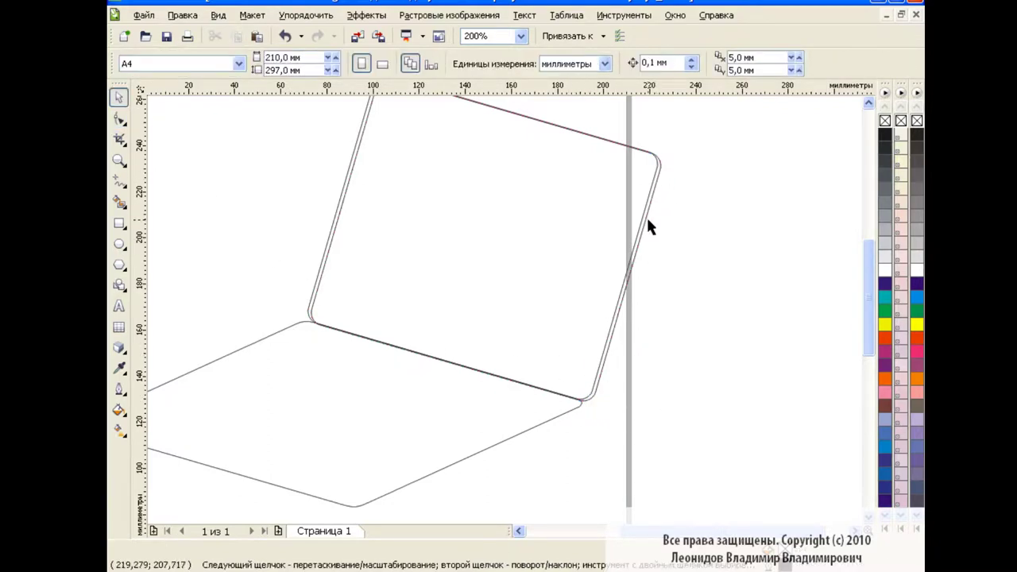
Step: Smart Fill the strip between the two right lid edges and delete the duplicate outline
left_click(118, 202)
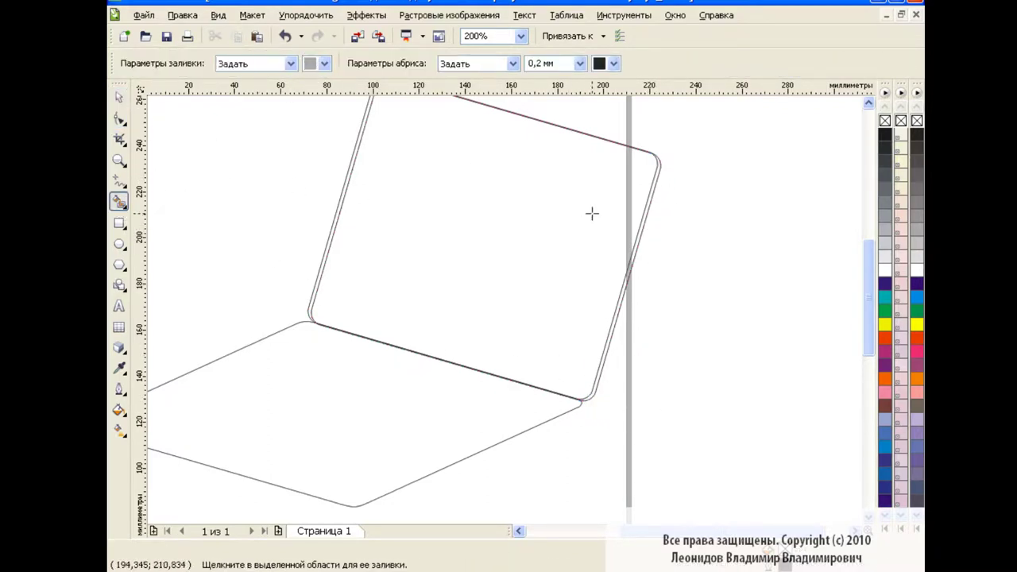
left_click(641, 230)
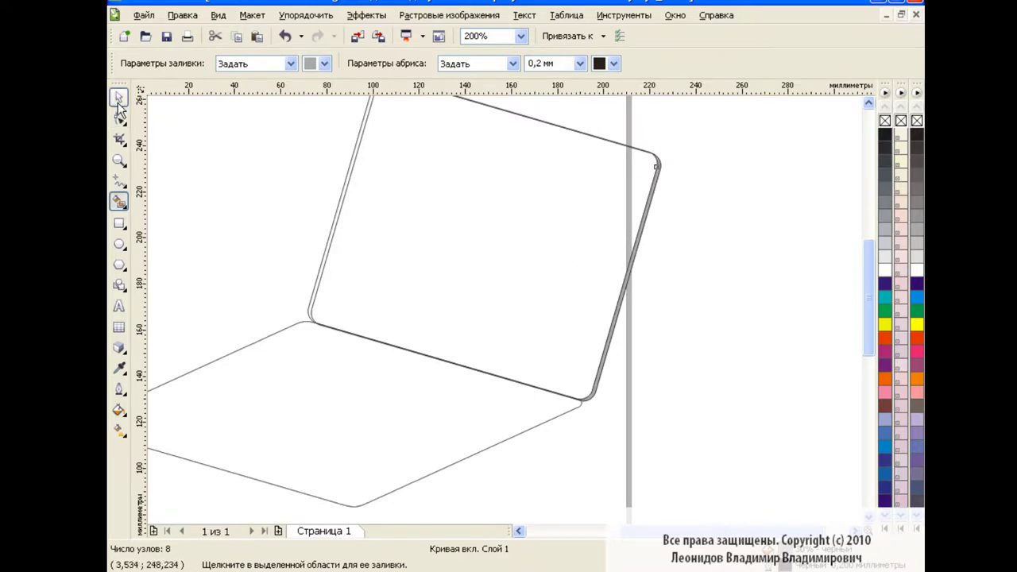
left_click(119, 96)
left_click(395, 187)
key("Delete")
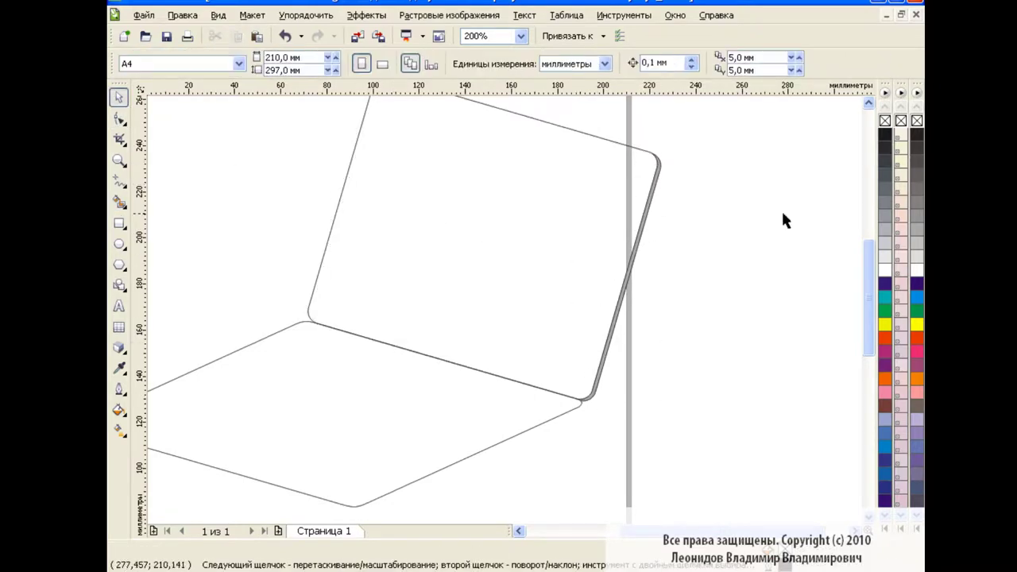
left_click(638, 251)
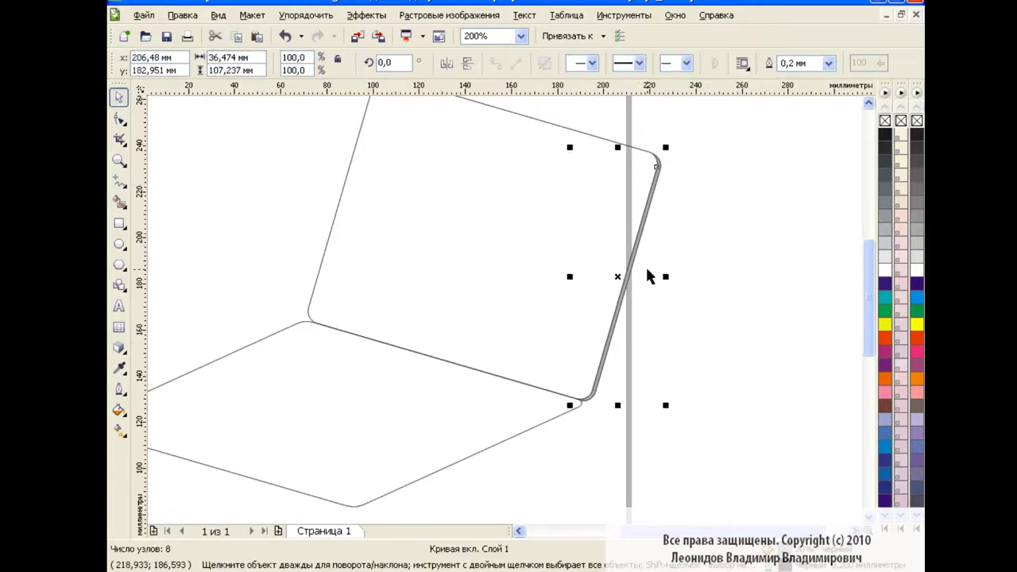
Step: Paste a copy of the lid, scale it to about 91% inside the original, and zoom to 100%
scroll(853, 274, "up", 3)
left_click(851, 257)
left_click(505, 278)
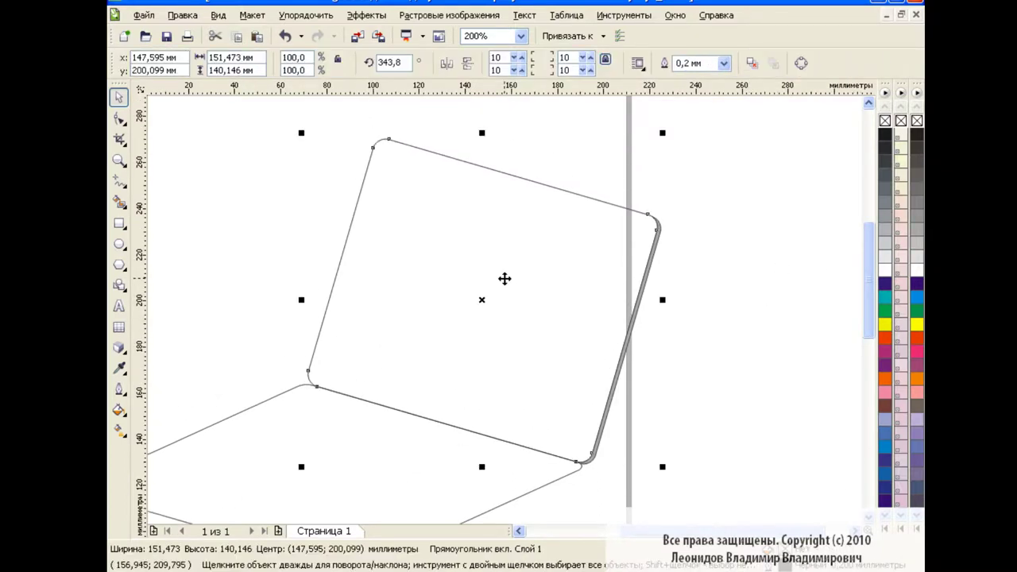
left_click(237, 36)
left_click(257, 36)
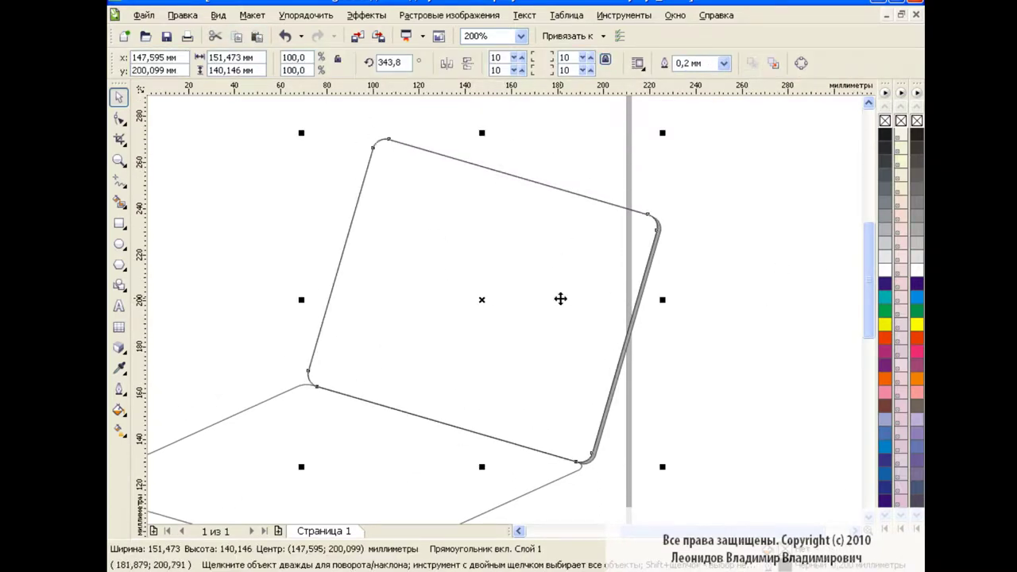
left_click_drag(663, 133, 647, 140)
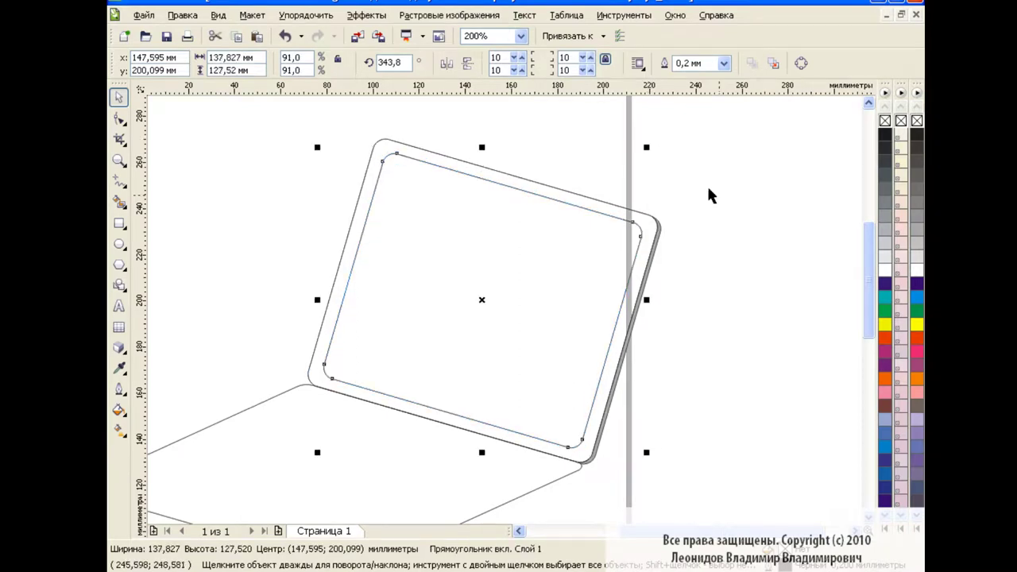
left_click(520, 36)
left_click(477, 147)
left_click(649, 329)
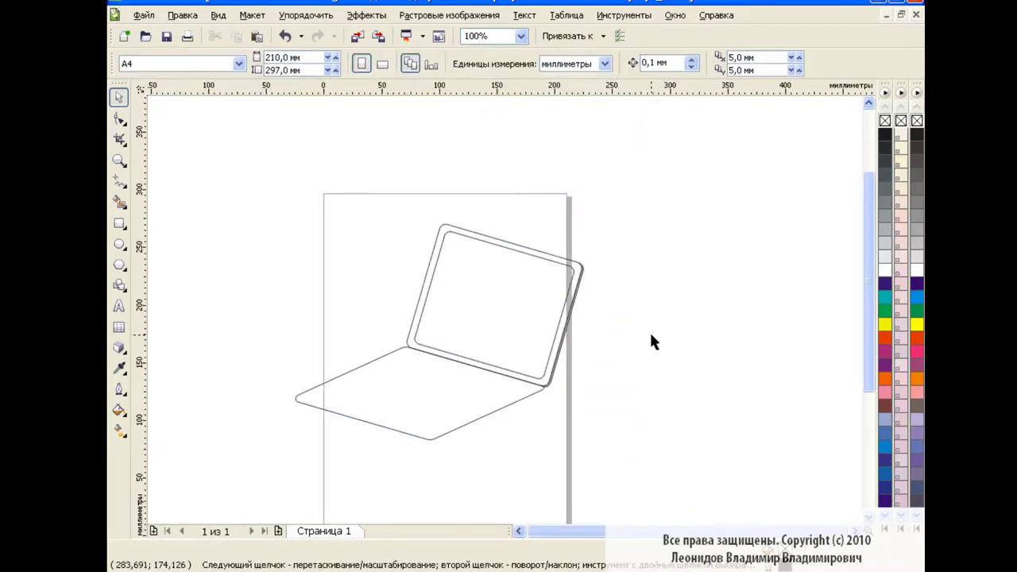
left_click(518, 532)
left_click_drag(871, 210, 754, 291)
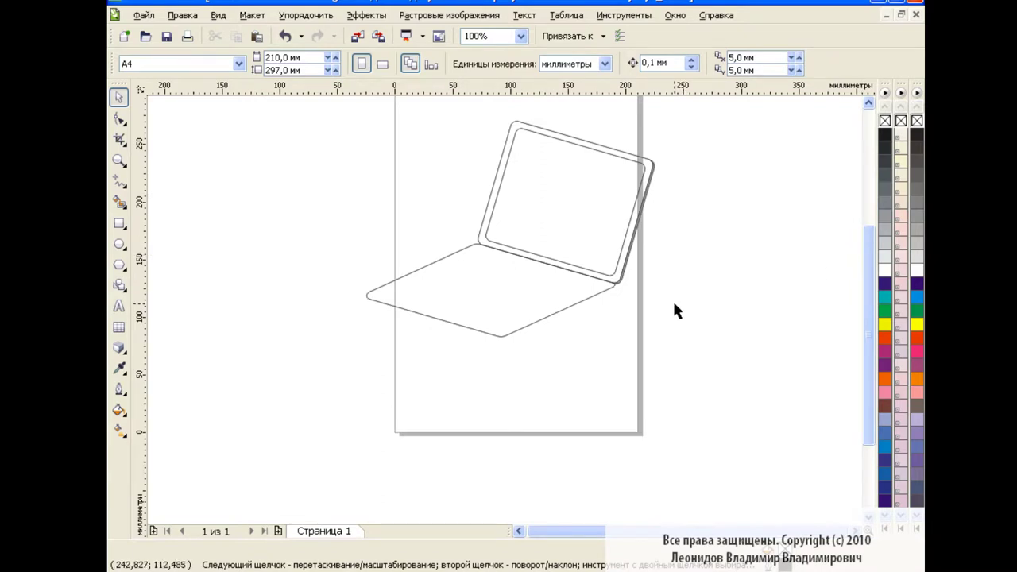
Step: Extrude the keyboard base shape and reduce its extrusion depth to a shallow thickness
left_click(119, 347)
left_click(208, 440)
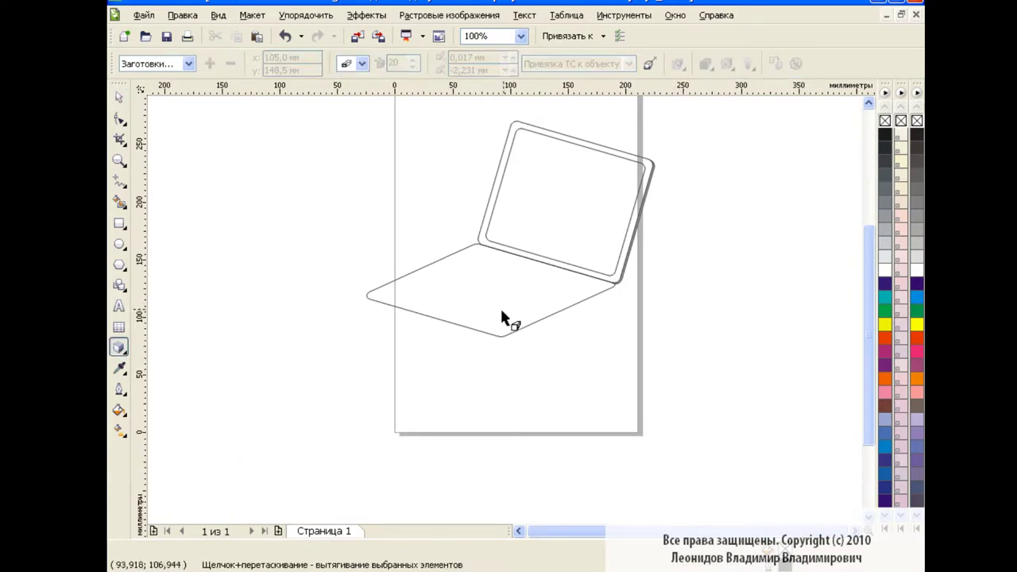
left_click(498, 334)
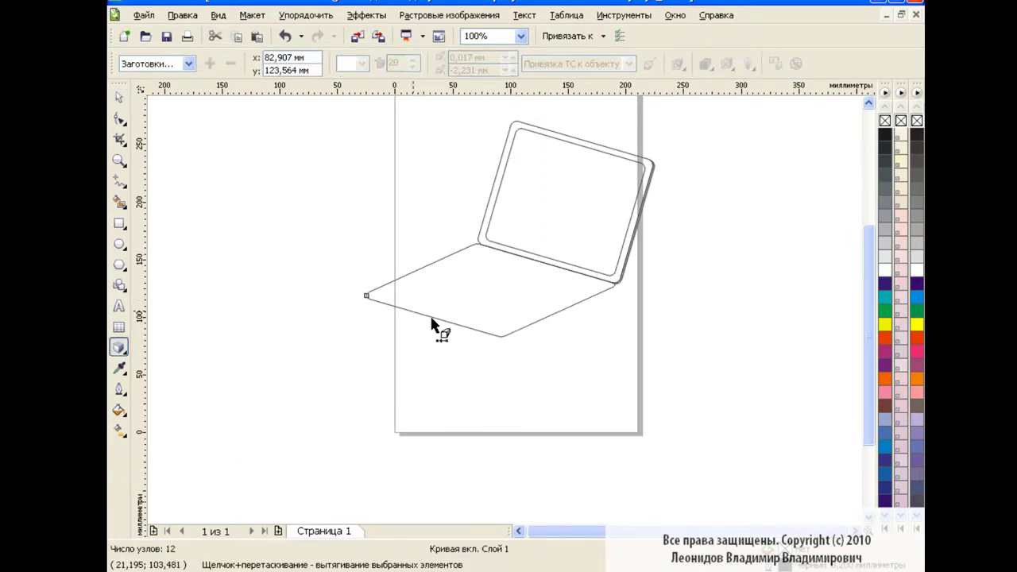
left_click_drag(559, 337, 490, 307)
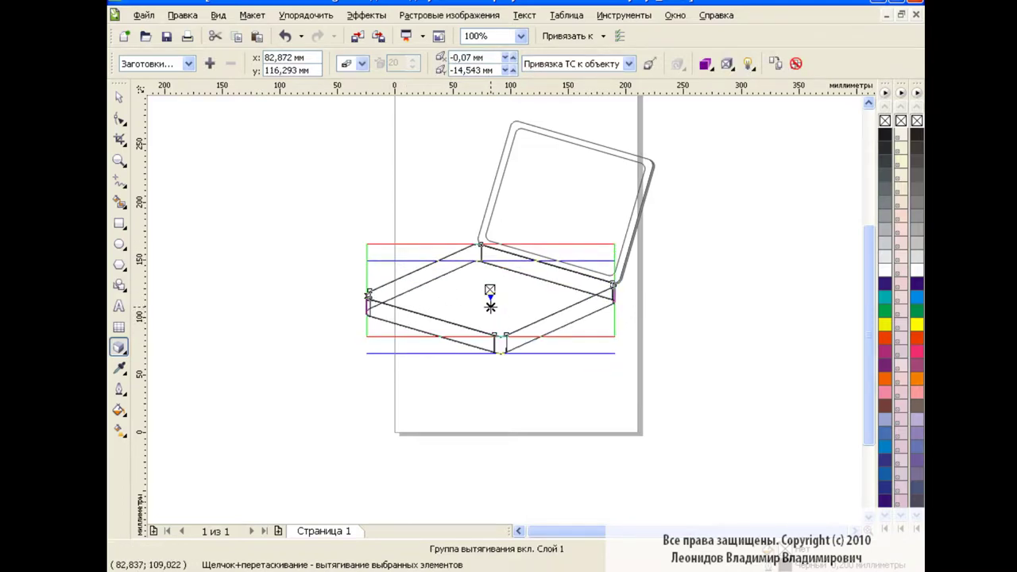
left_click(512, 70)
left_click(512, 70)
left_click(513, 70)
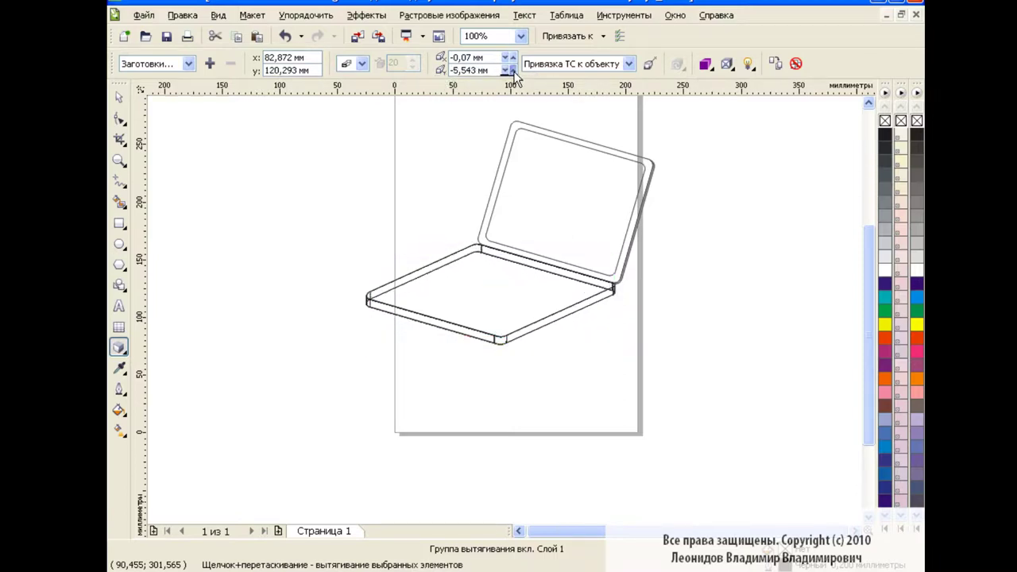
left_click(513, 71)
left_click(513, 71)
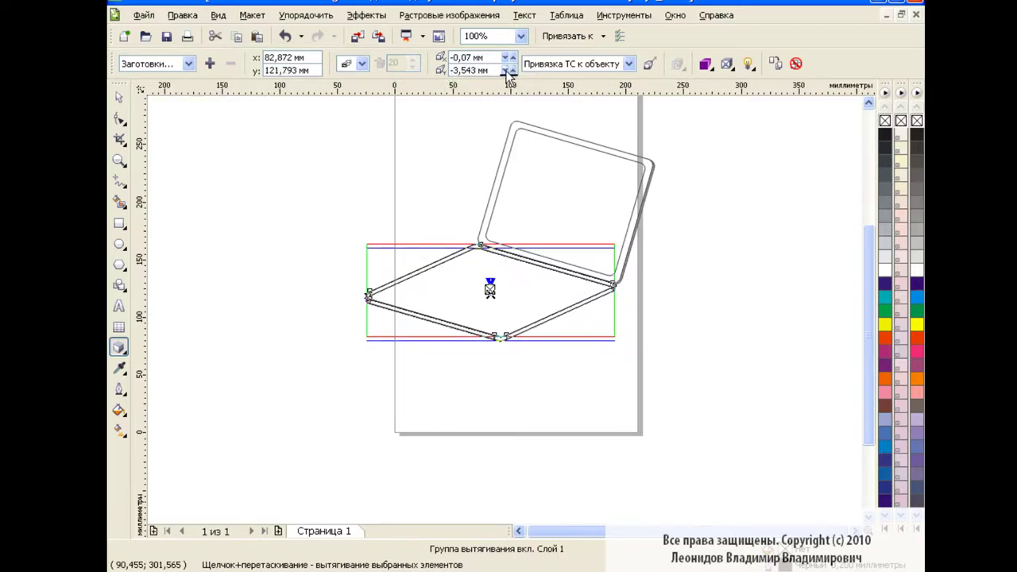
left_click(119, 97)
Step: Break the laptop's extrude group apart via Arrange, deselect, then undo once
left_click(220, 257)
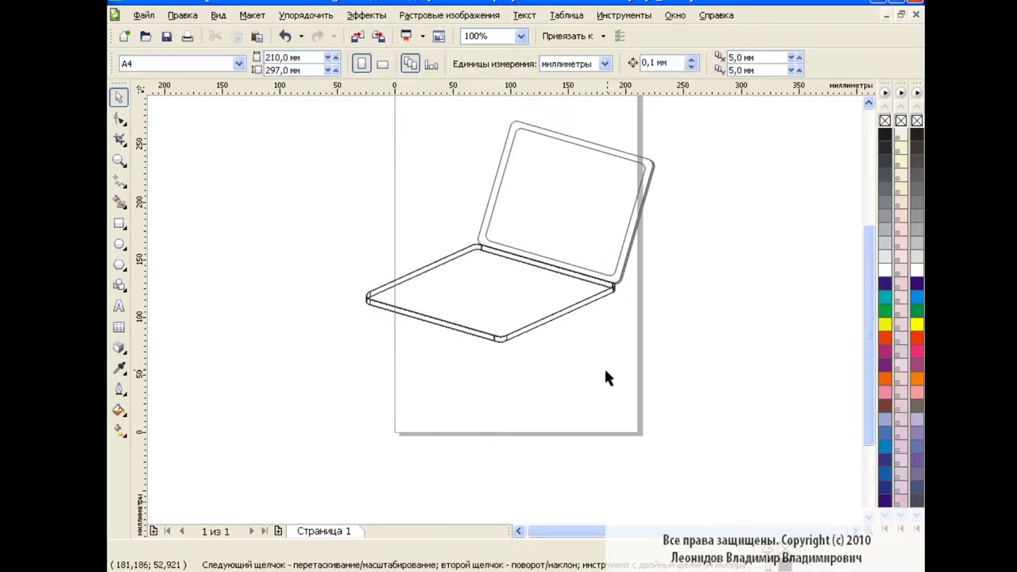
left_click(556, 321)
left_click(305, 15)
left_click(366, 193)
left_click(672, 342)
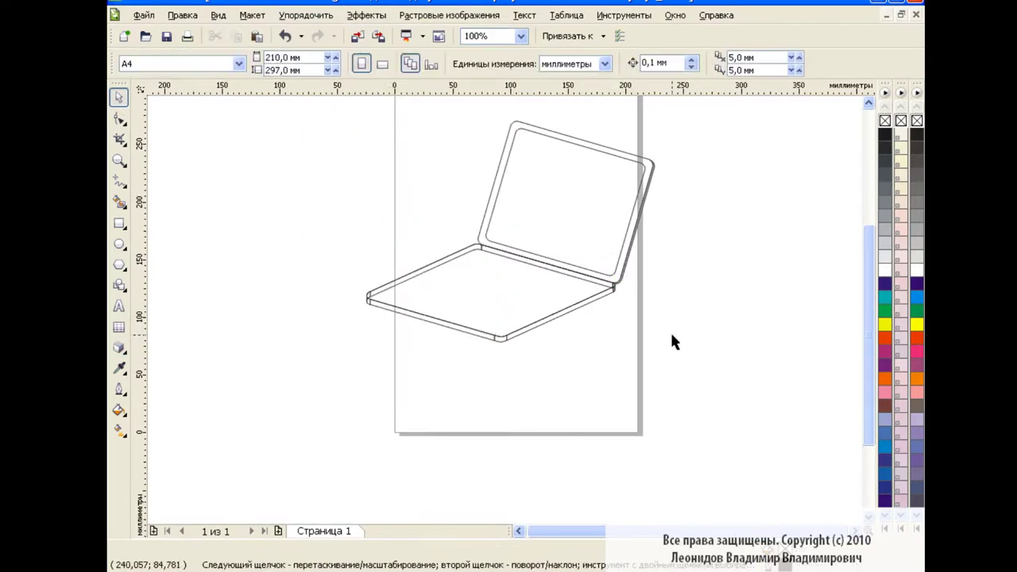
key("ctrl+z")
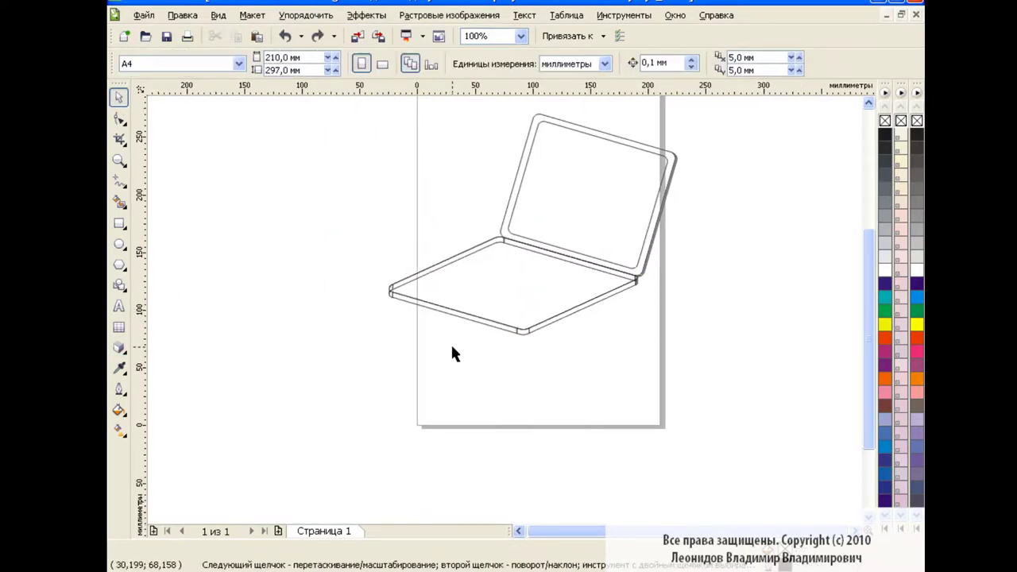
Step: Zoom to 400% and pan to the laptop base's left rounded corner
left_click(521, 36)
left_click(489, 146)
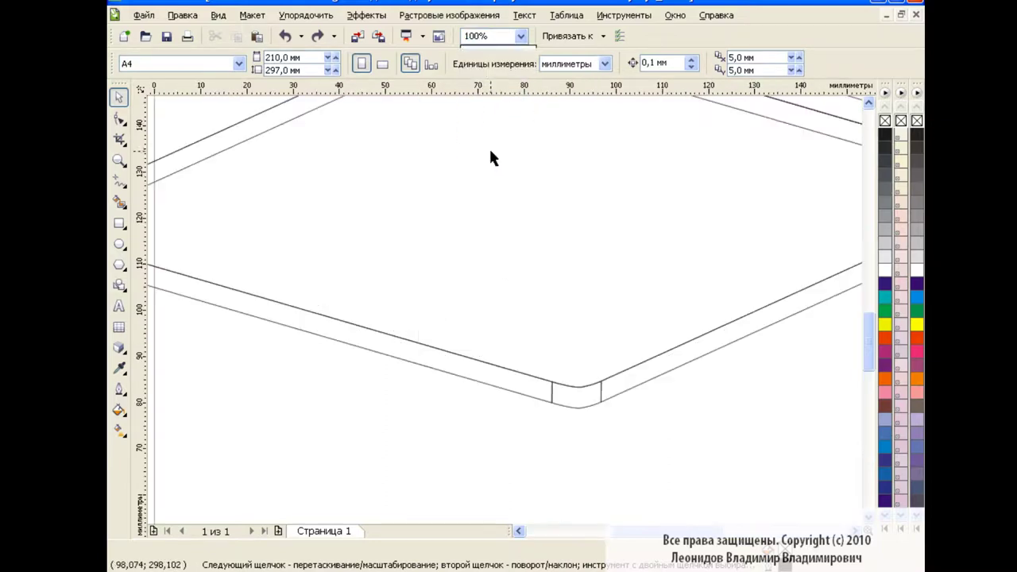
scroll(509, 310, "left", 3)
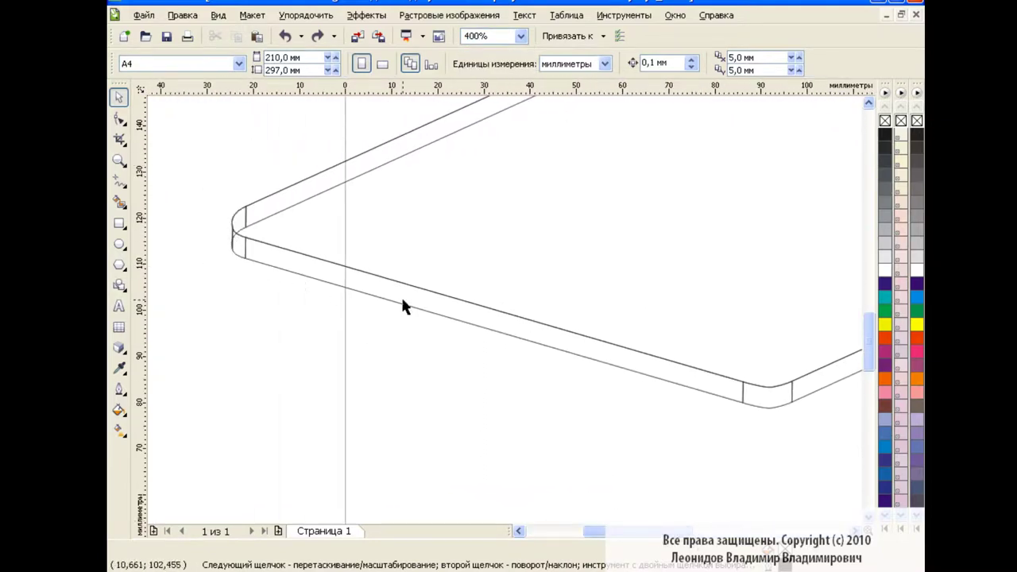
scroll(866, 209, "right", 3)
scroll(867, 329, "left", 3)
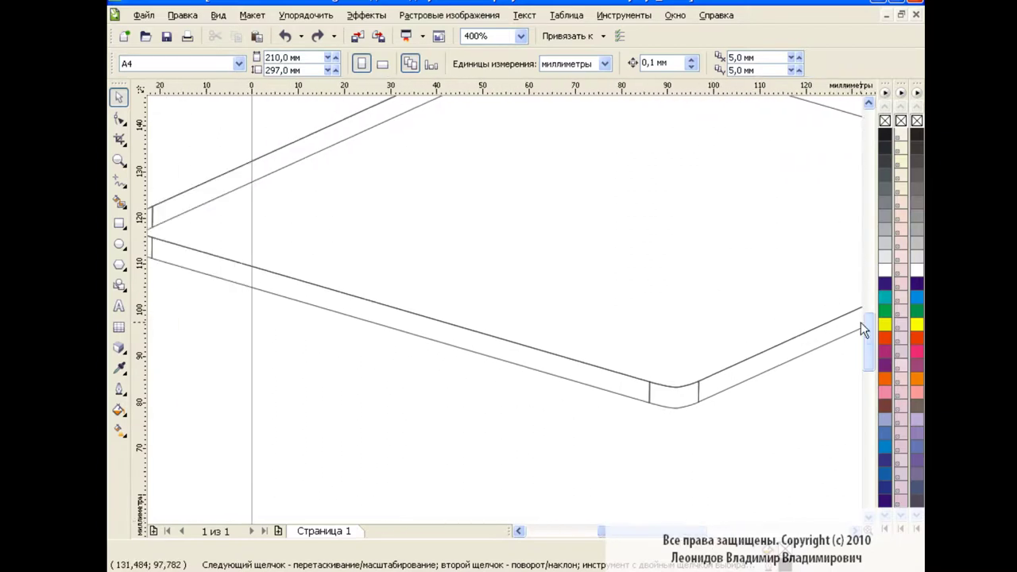
scroll(866, 318, "up", 2)
scroll(672, 504, "down", 2)
left_click_drag(589, 531, 566, 531)
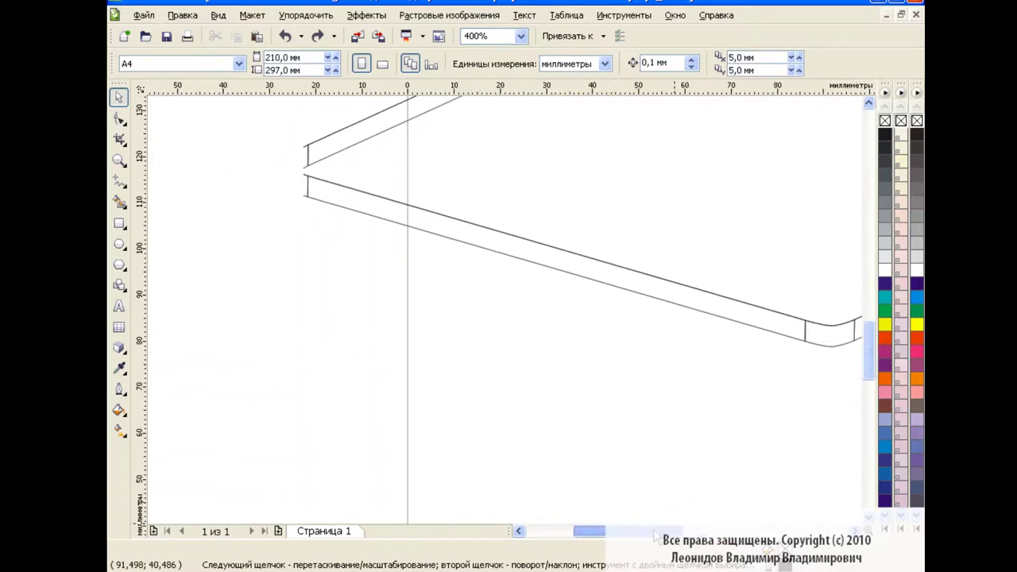
scroll(856, 309, "up", 2)
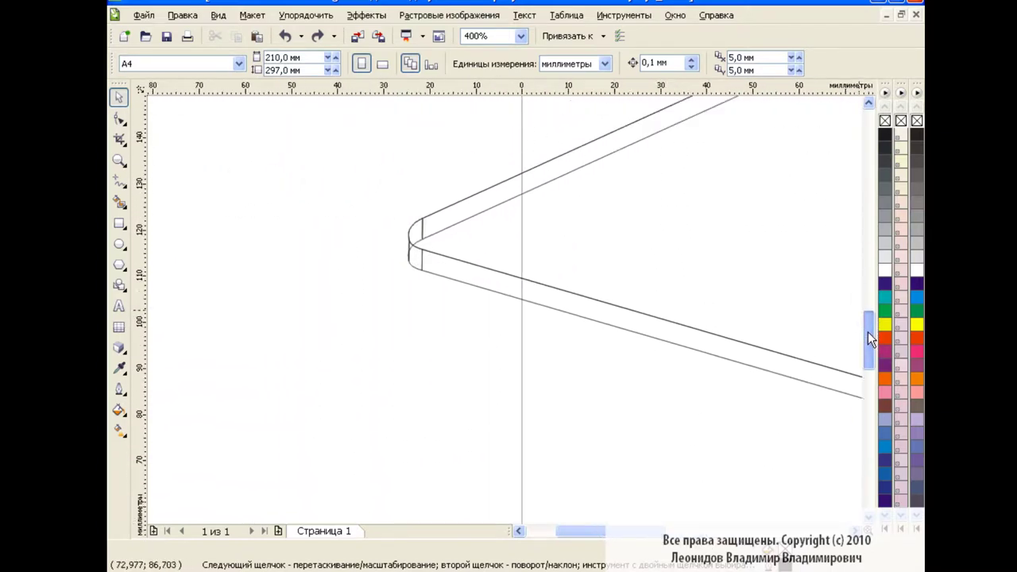
Step: Smart Fill the base's edge band, rounded corners and right end pieces grey, undoing the top-face fill
left_click(119, 202)
left_click(411, 247)
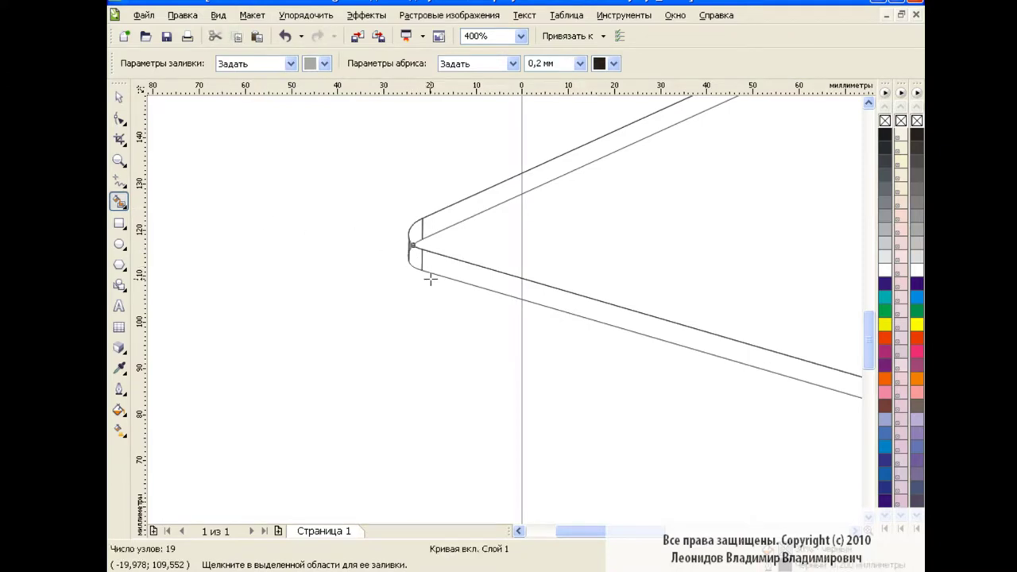
left_click(415, 258)
left_click(437, 263)
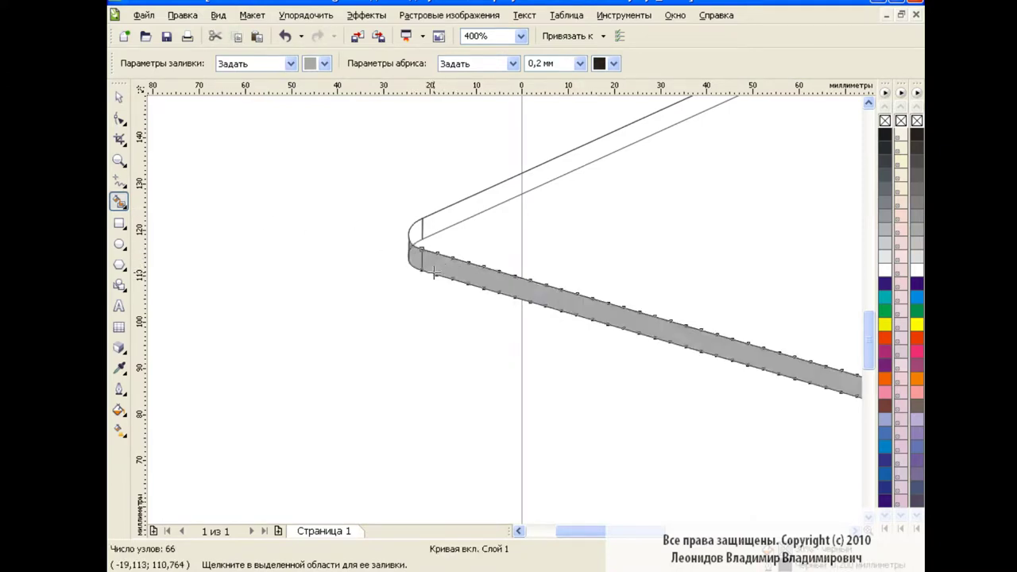
scroll(488, 369, "right", 5)
left_click(500, 406)
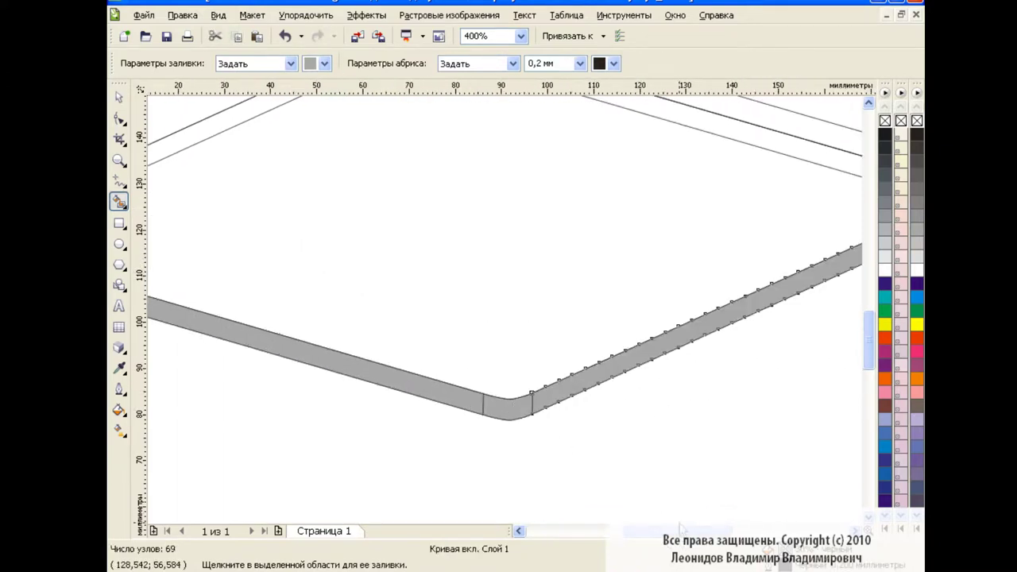
scroll(669, 235, "right", 4)
left_click(716, 209)
left_click(717, 198)
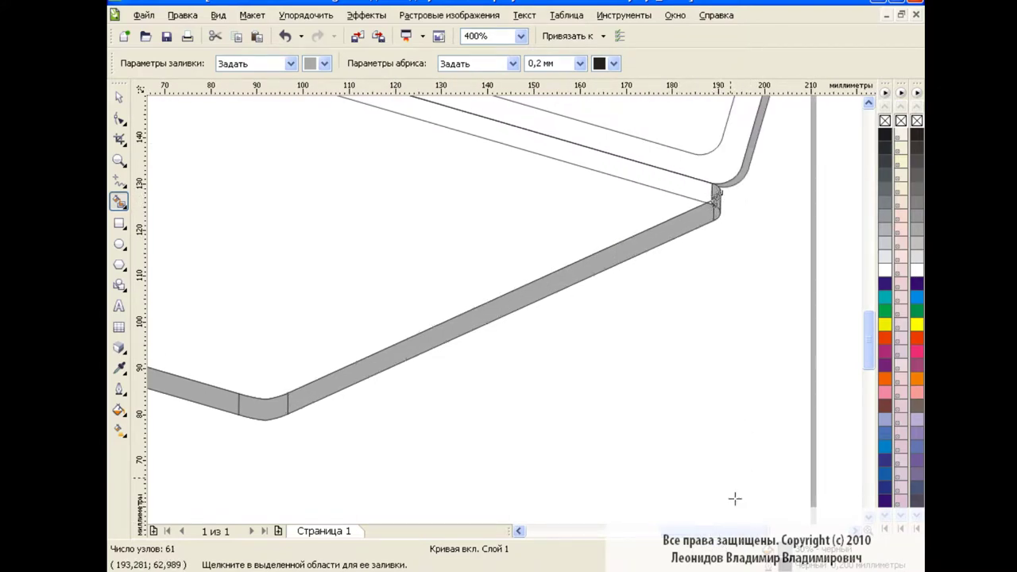
scroll(741, 531, "left", 5)
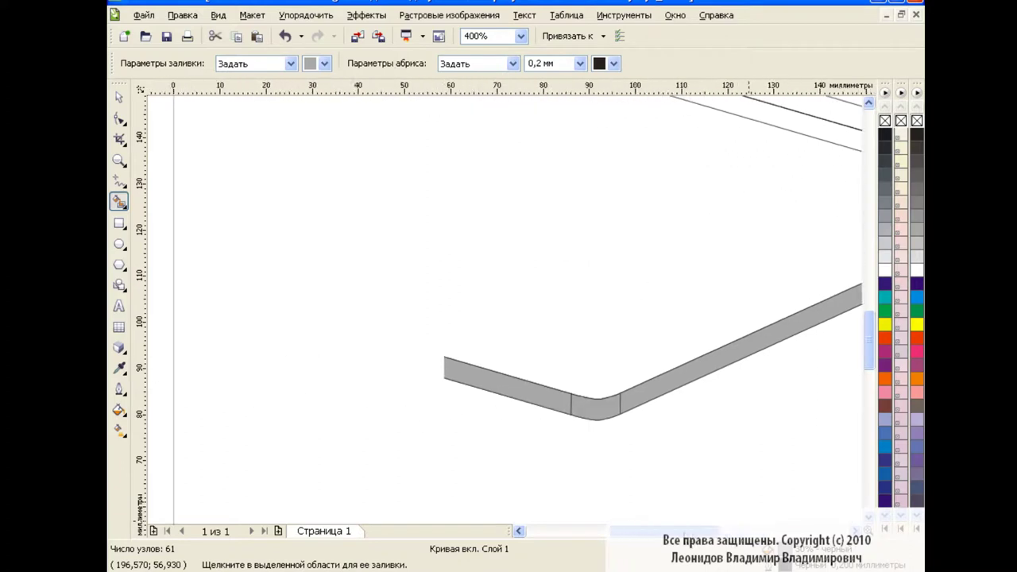
scroll(505, 310, "left", 4)
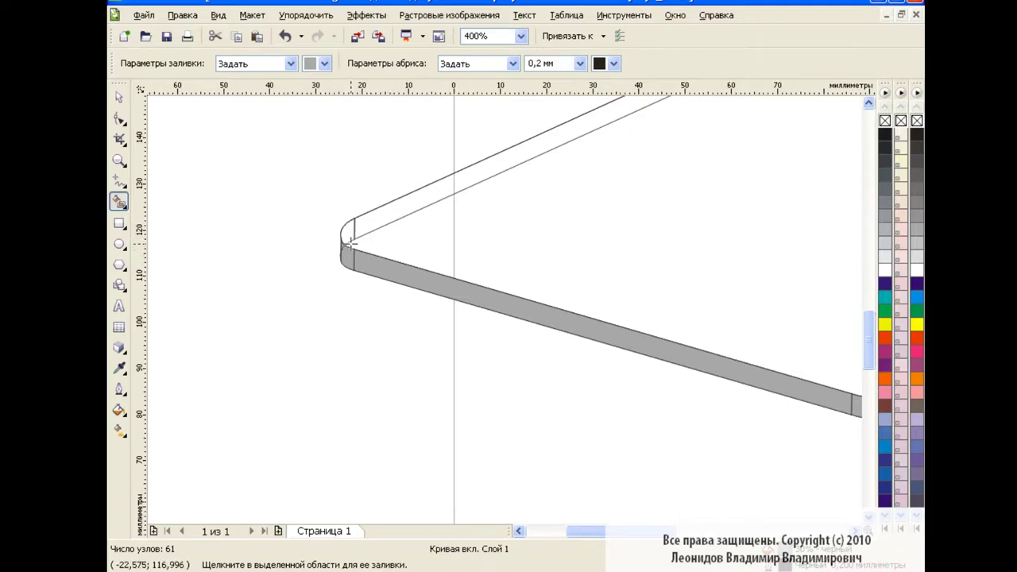
left_click(438, 231)
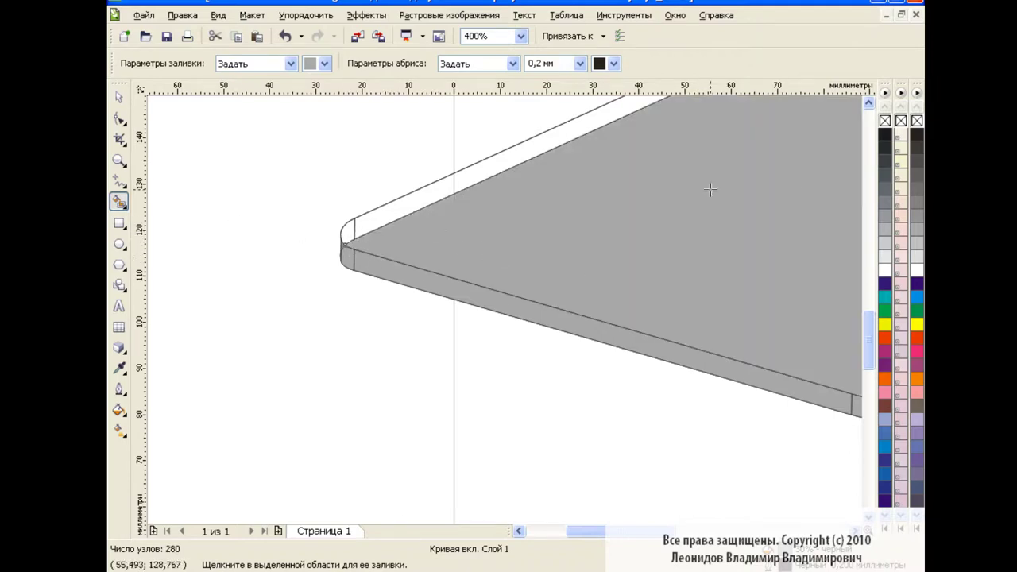
left_click(285, 36)
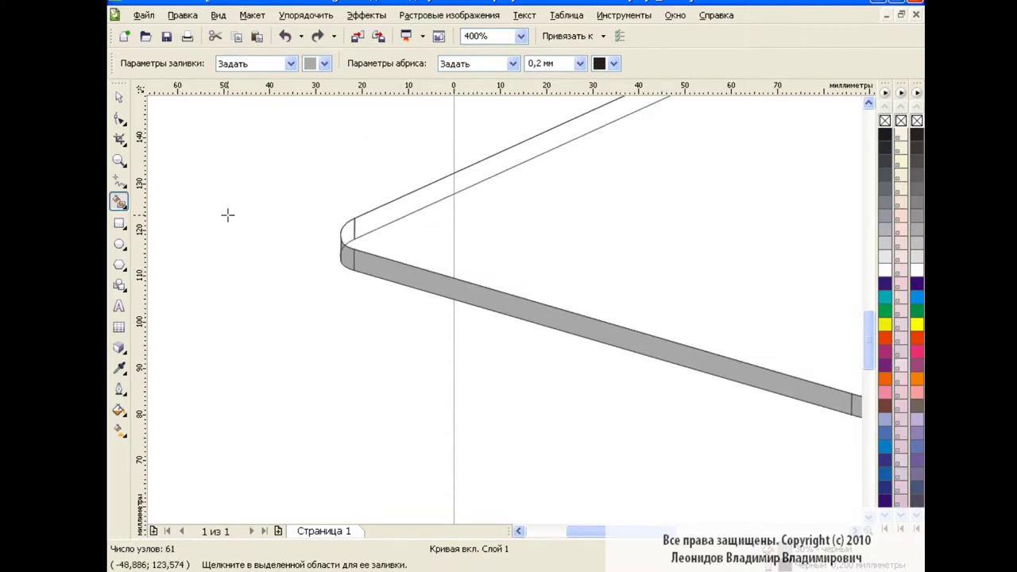
left_click(119, 181)
left_click(124, 186)
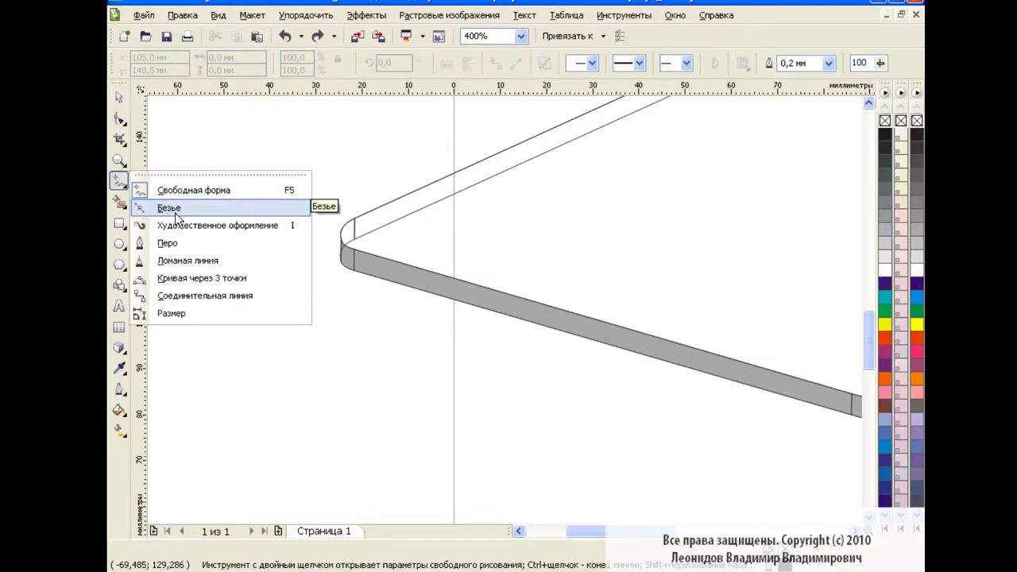
left_click(170, 210)
left_click(450, 276)
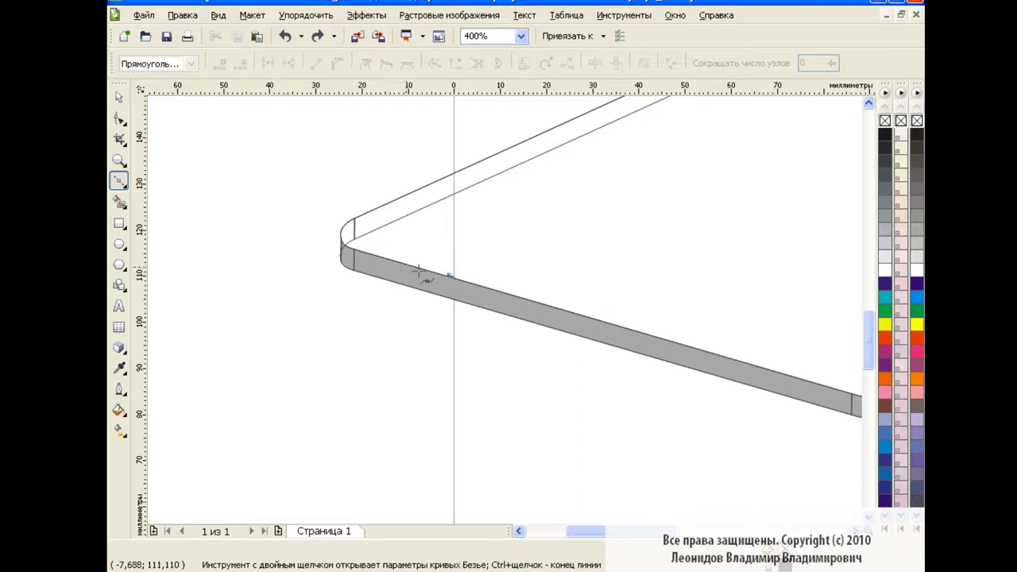
left_click(355, 251)
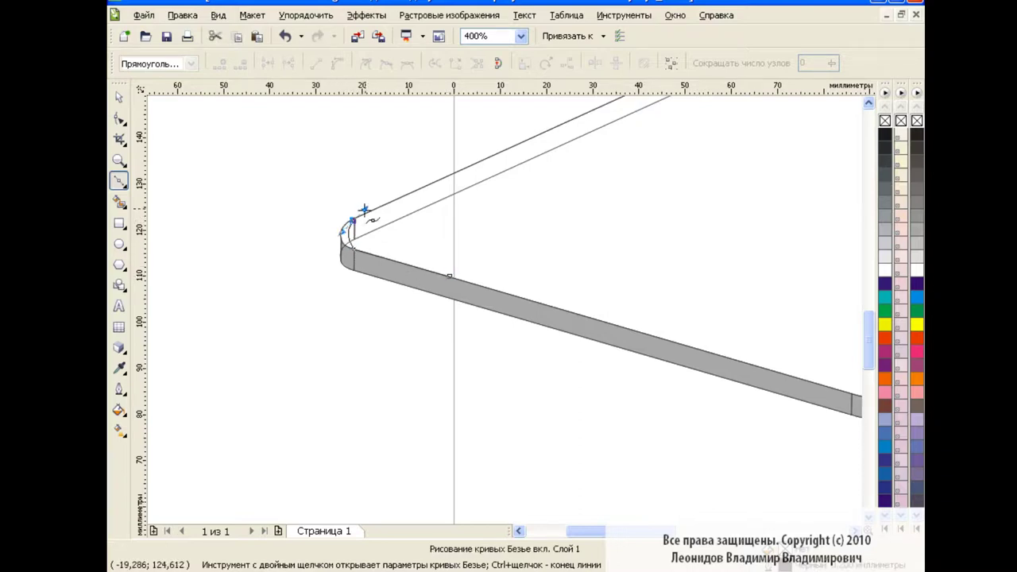
left_click_drag(352, 221, 383, 206)
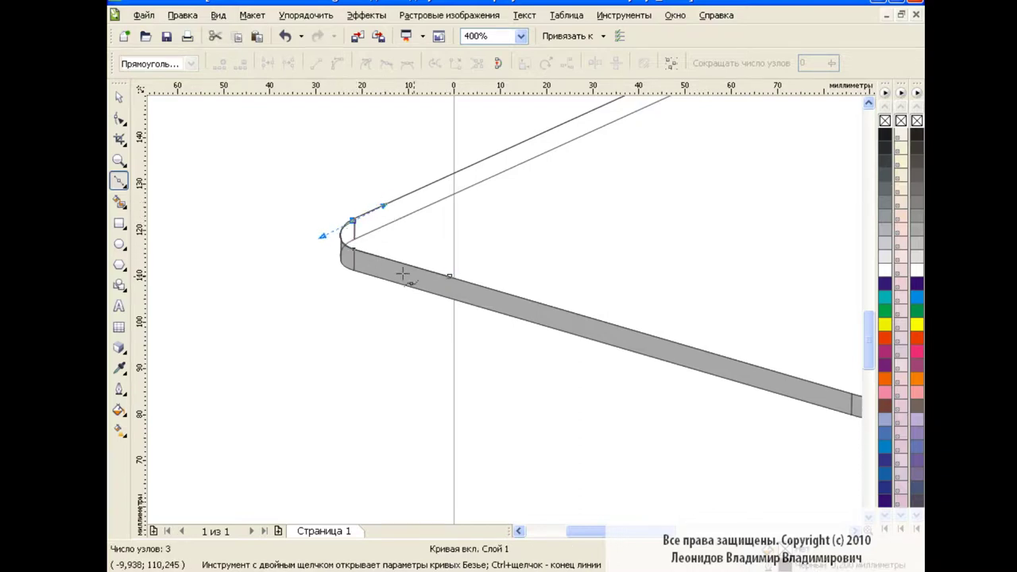
left_click(452, 297)
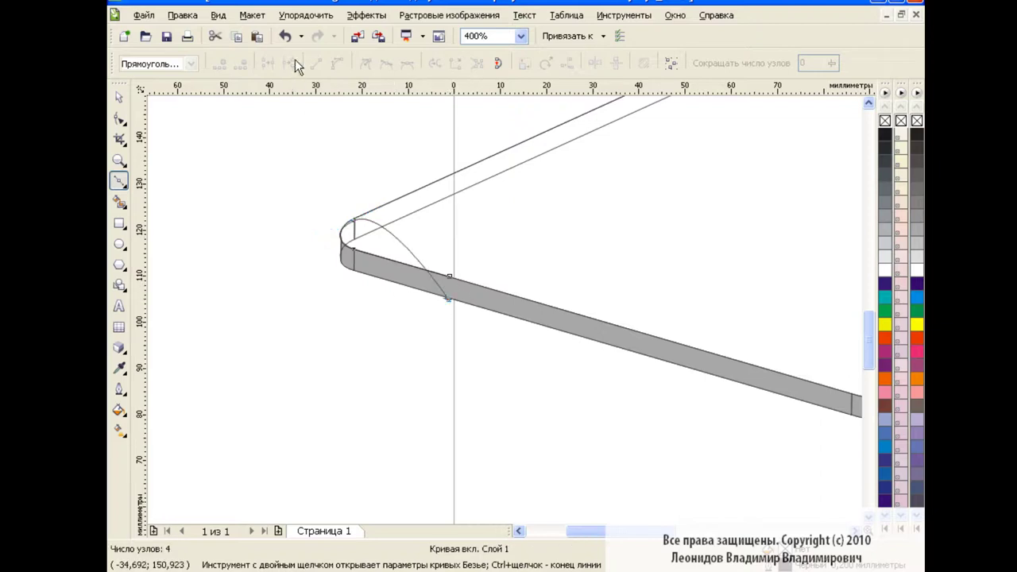
left_click(285, 36)
key("space")
left_click(119, 181)
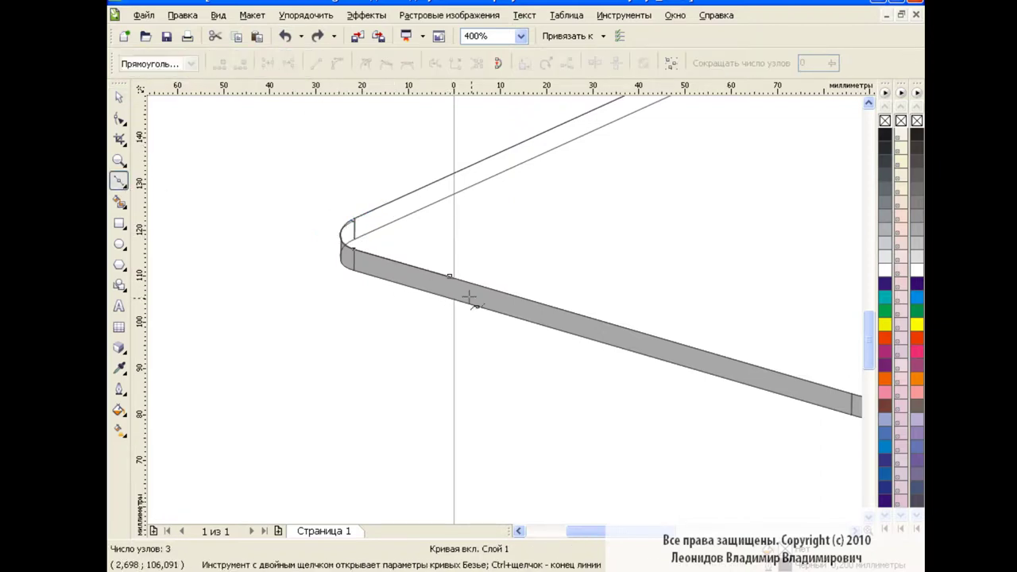
left_click_drag(339, 236, 344, 203)
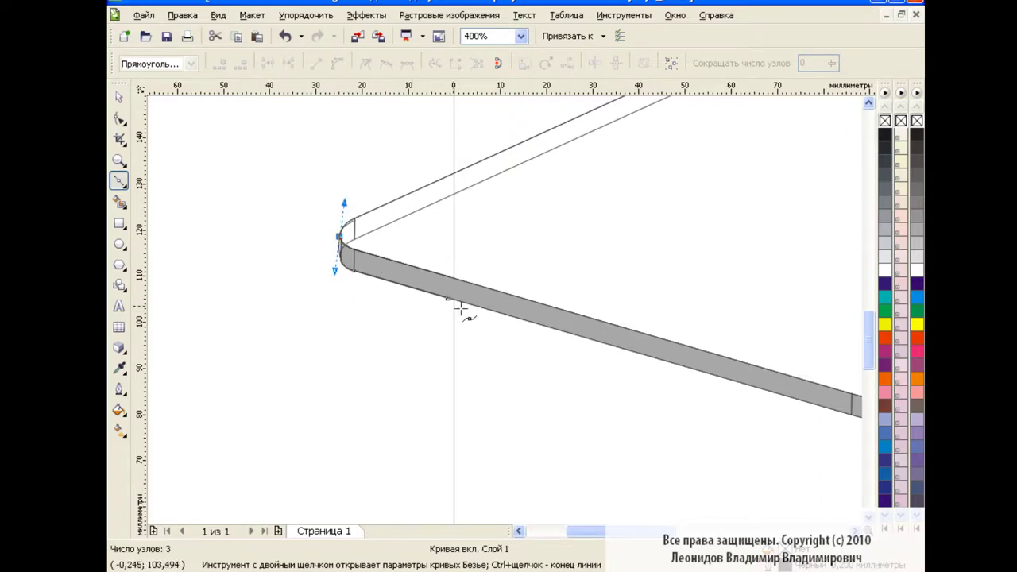
key("space")
left_click(311, 283)
left_click(284, 36)
left_click(285, 36)
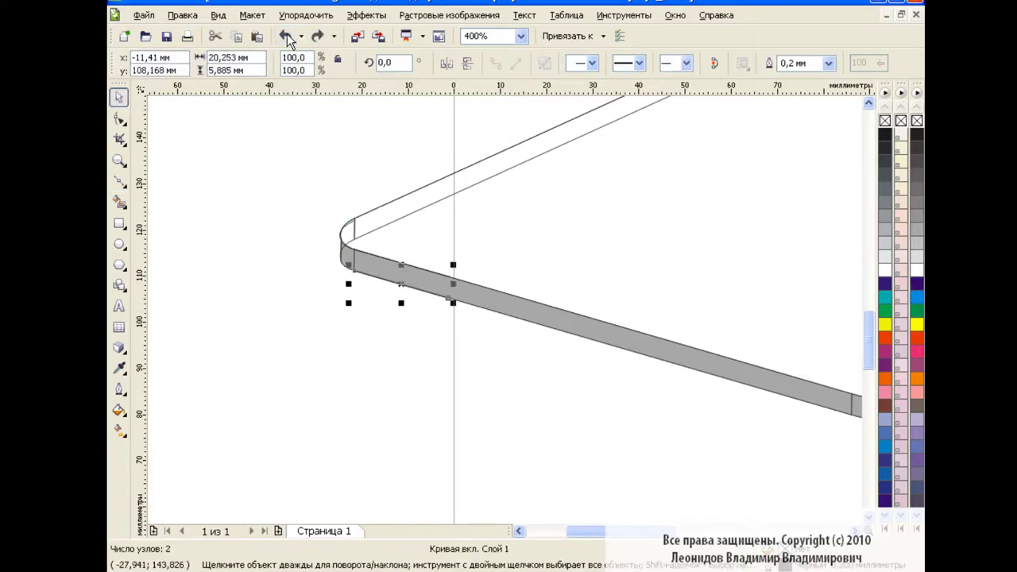
left_click(285, 35)
left_click(285, 35)
left_click(285, 35)
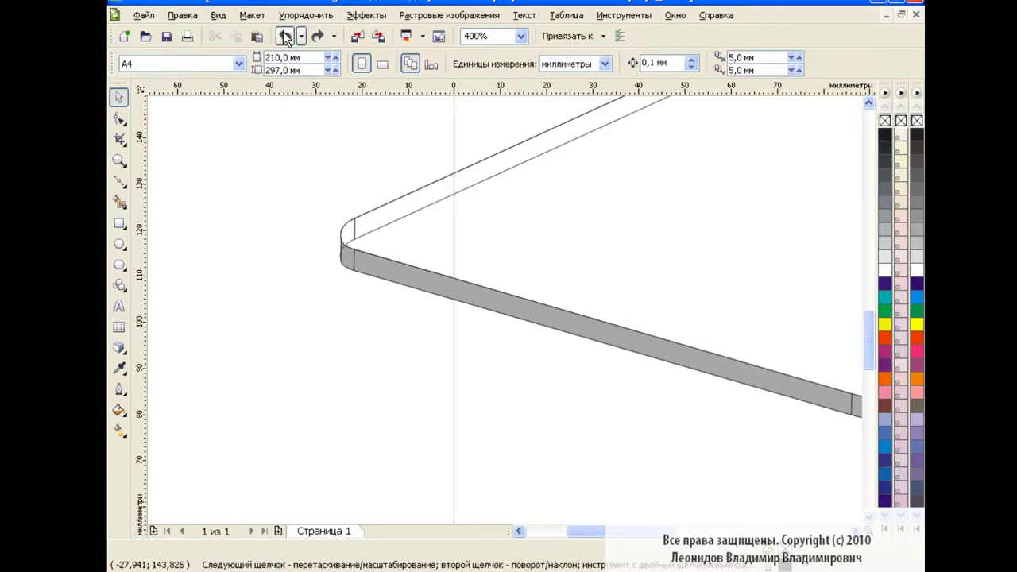
left_click_drag(586, 531, 738, 519)
type("800")
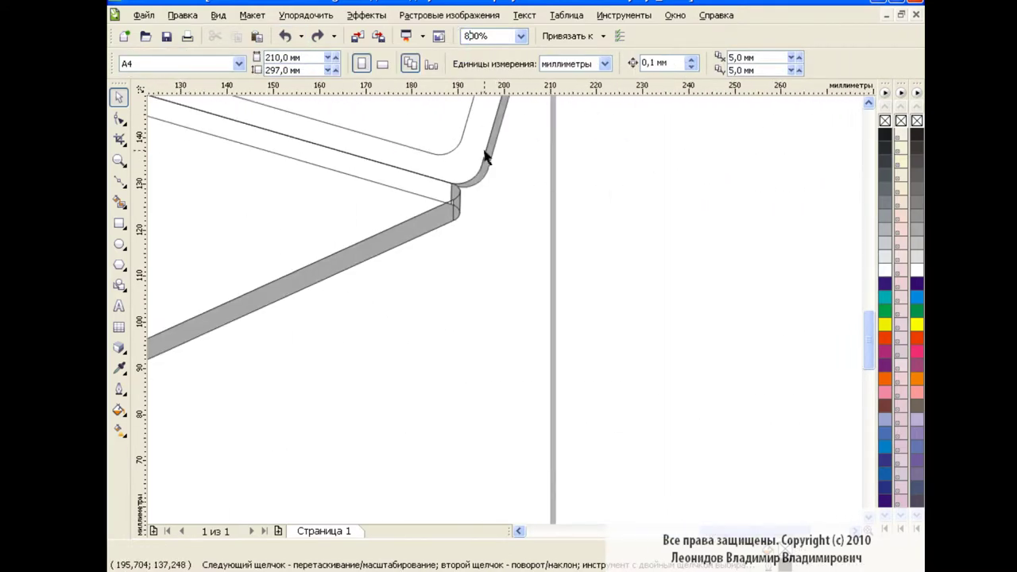
key("Return")
left_click_drag(866, 334, 859, 330)
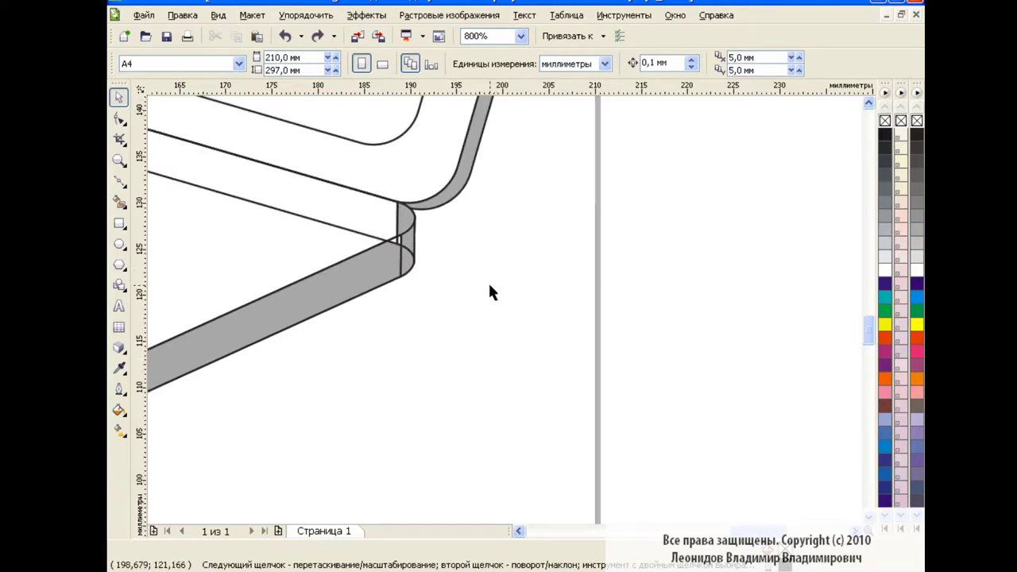
Step: Smart Fill the hinge-corner region, drag the piece aside, then undo the move
left_click(119, 202)
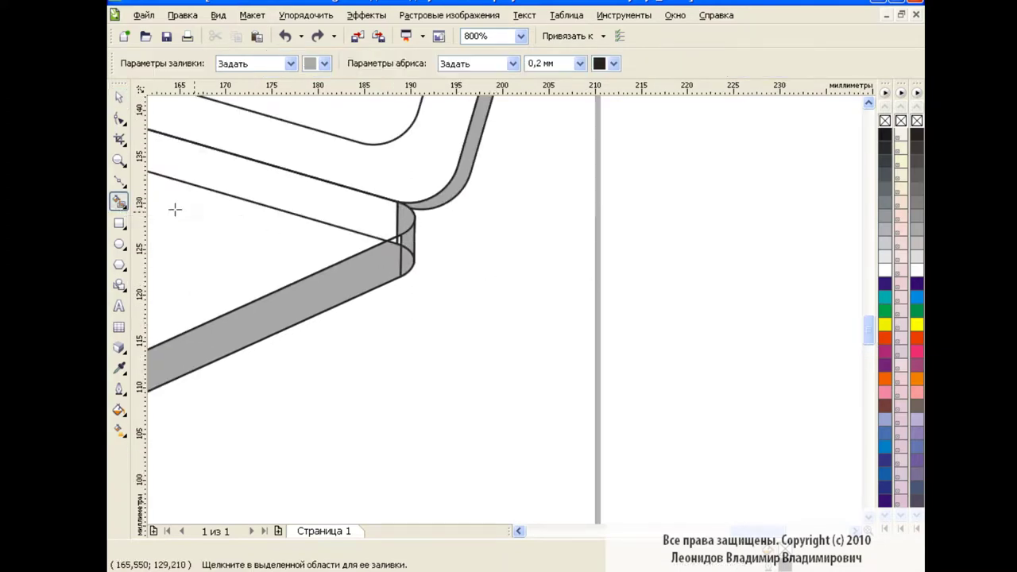
left_click(395, 240)
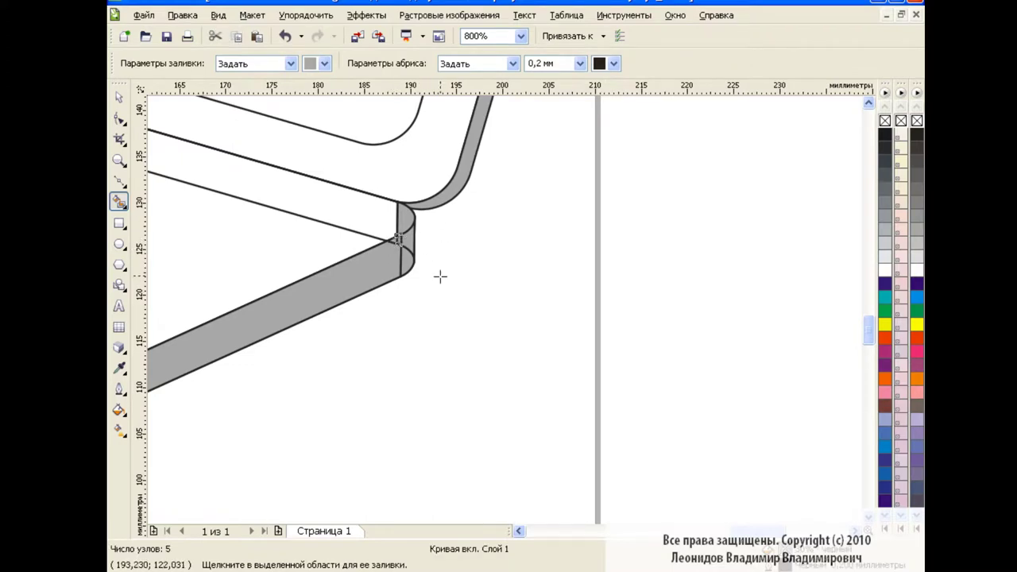
key("space")
left_click_drag(400, 243, 520, 242)
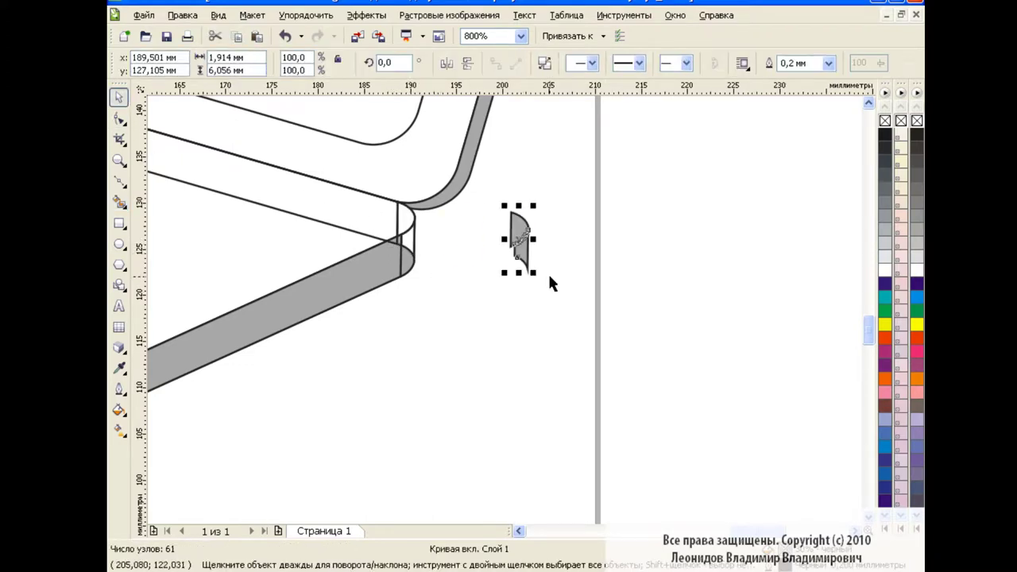
key("ctrl+z")
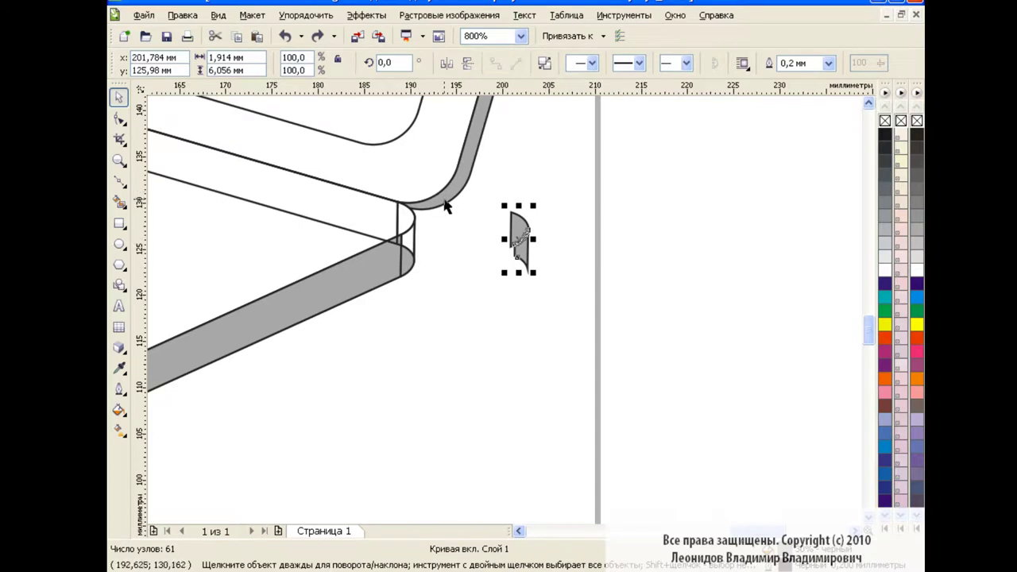
left_click(558, 265)
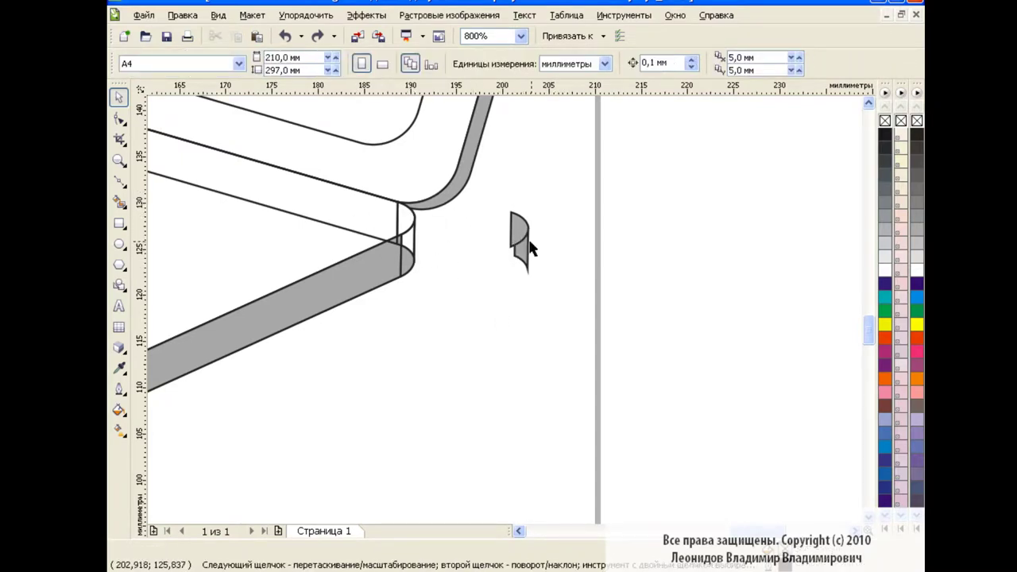
Step: Smart Fill the corner's enclosed area again and move the new piece to the right
left_click(519, 239)
left_click(120, 203)
left_click(406, 238)
key("space")
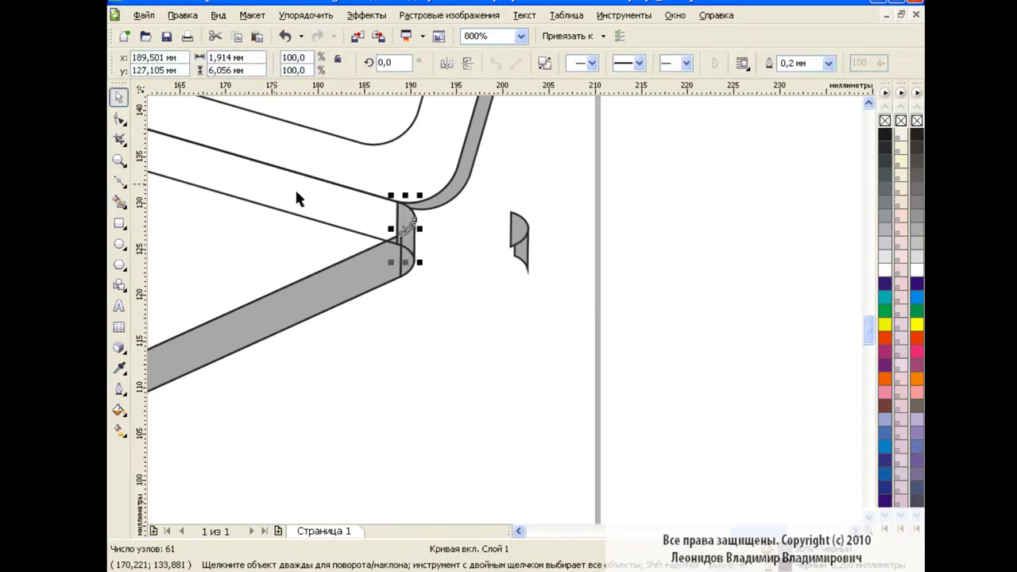
left_click_drag(410, 239, 485, 261)
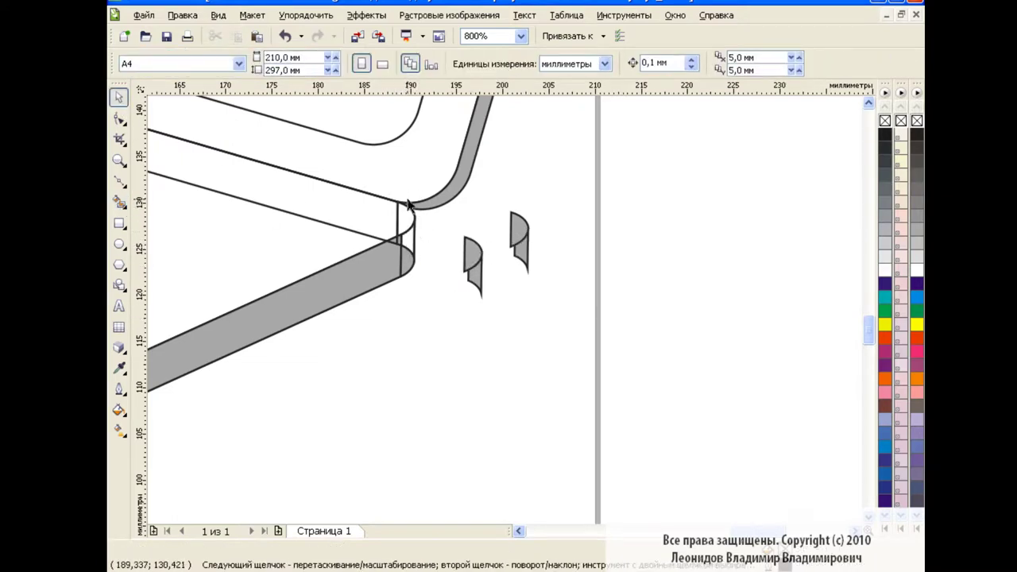
Step: Delete the two stray grey pieces and the small curve at the base corner
left_click(482, 271)
key("Delete")
left_click(525, 253)
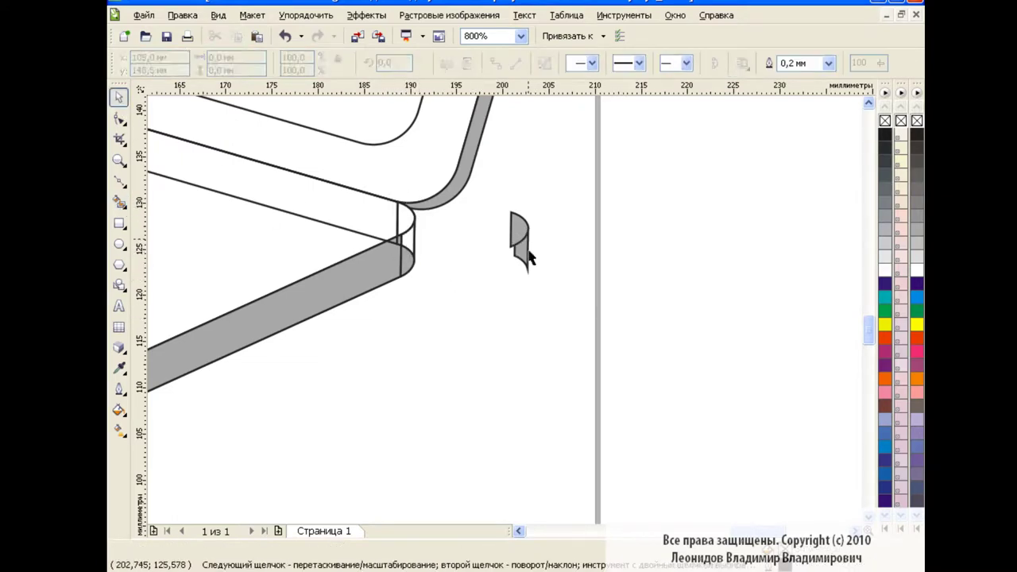
key("Delete")
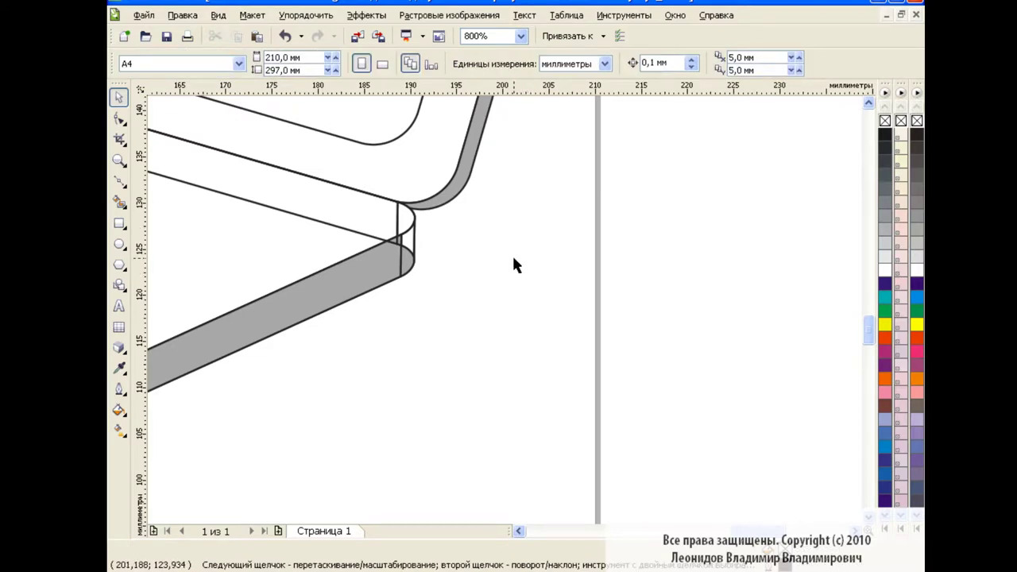
left_click(407, 258)
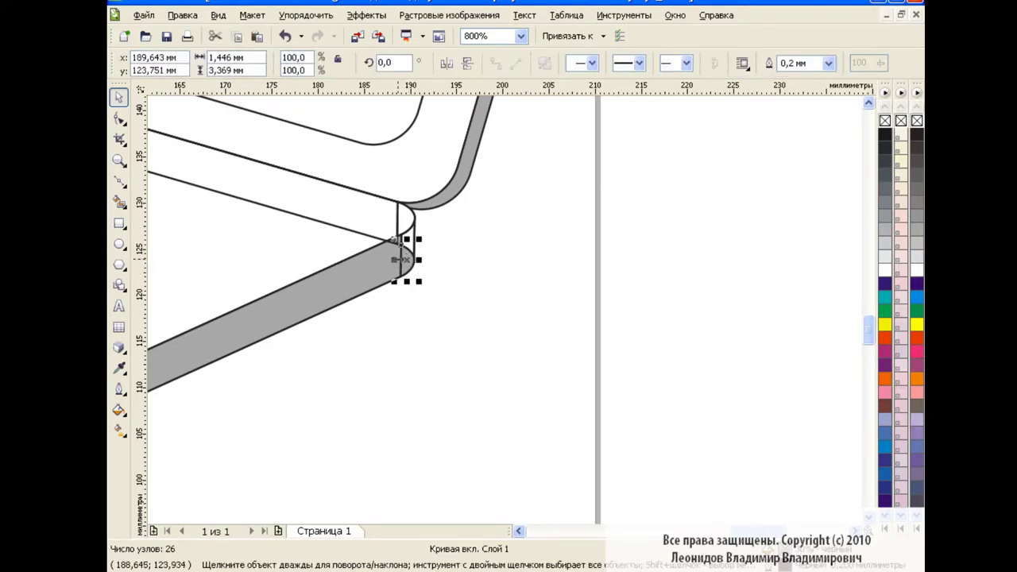
key("Delete")
Step: Select the right and left corner pieces of the grey edge strip and combine them
left_click_drag(447, 225, 371, 292)
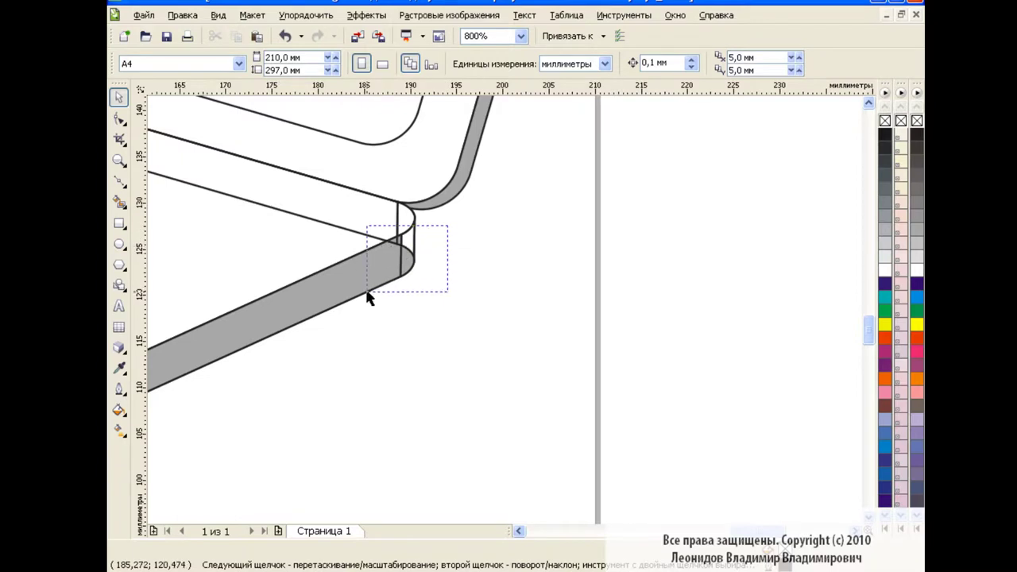
scroll(656, 337, "left", 5)
scroll(506, 310, "left", 5)
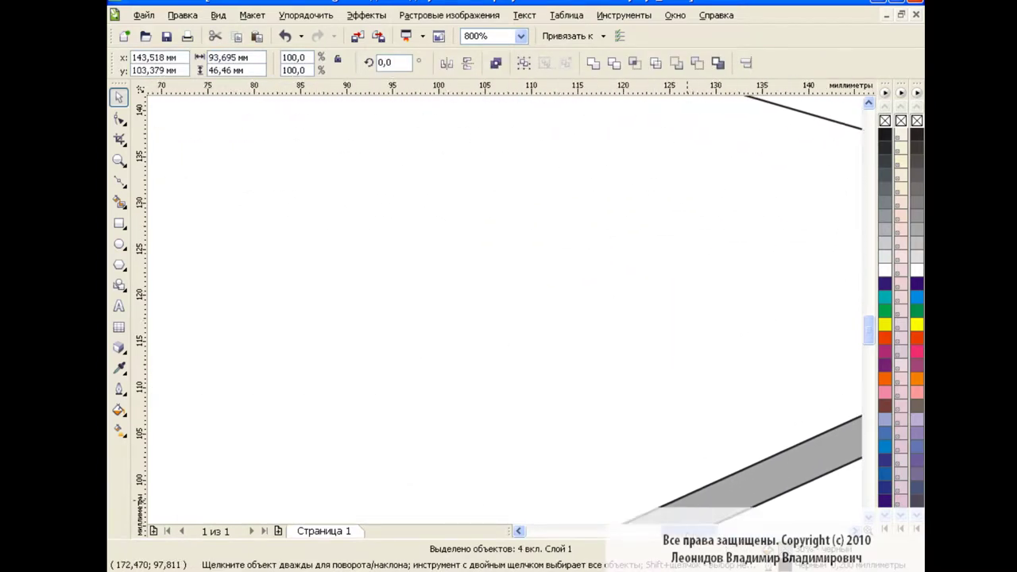
scroll(506, 310, "left", 5)
scroll(506, 310, "down", 5)
scroll(462, 344, "left", 5)
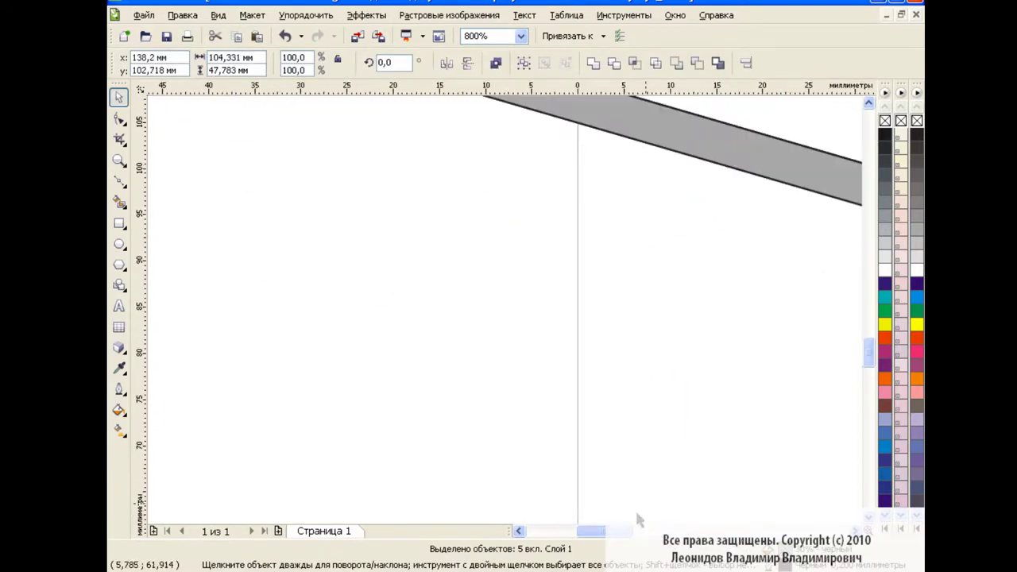
scroll(462, 344, "up", 3)
scroll(462, 344, "left", 3)
left_click(398, 375, "shift")
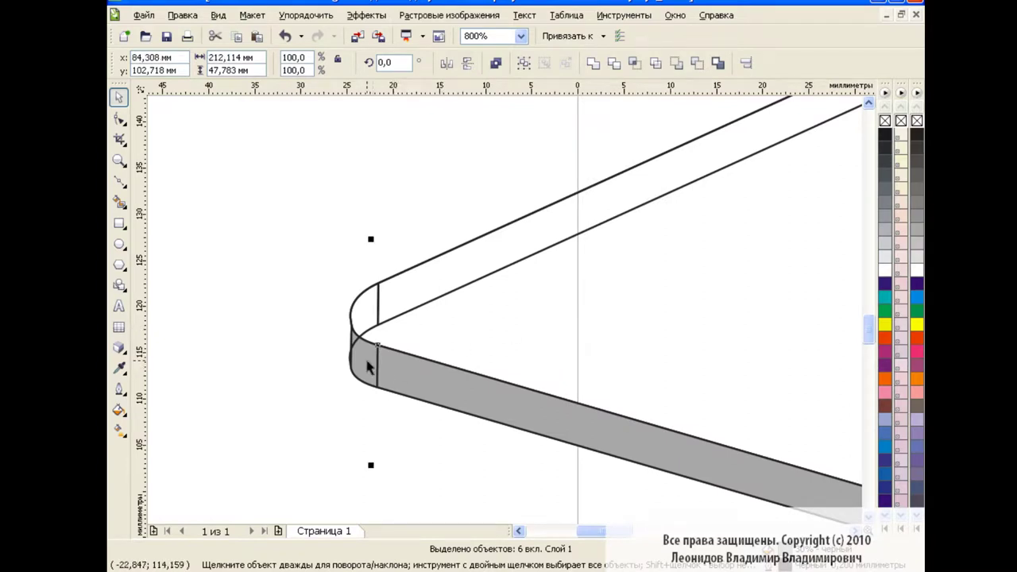
left_click(593, 62)
Step: Zoom out to the whole laptop, then back to 400% on the base's right corner
left_click(521, 36)
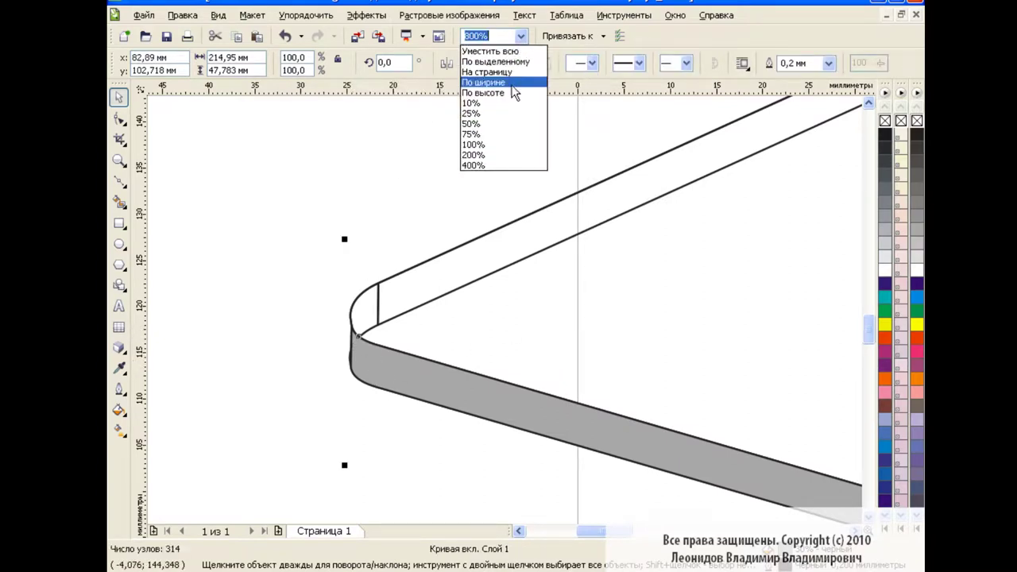
left_click(487, 143)
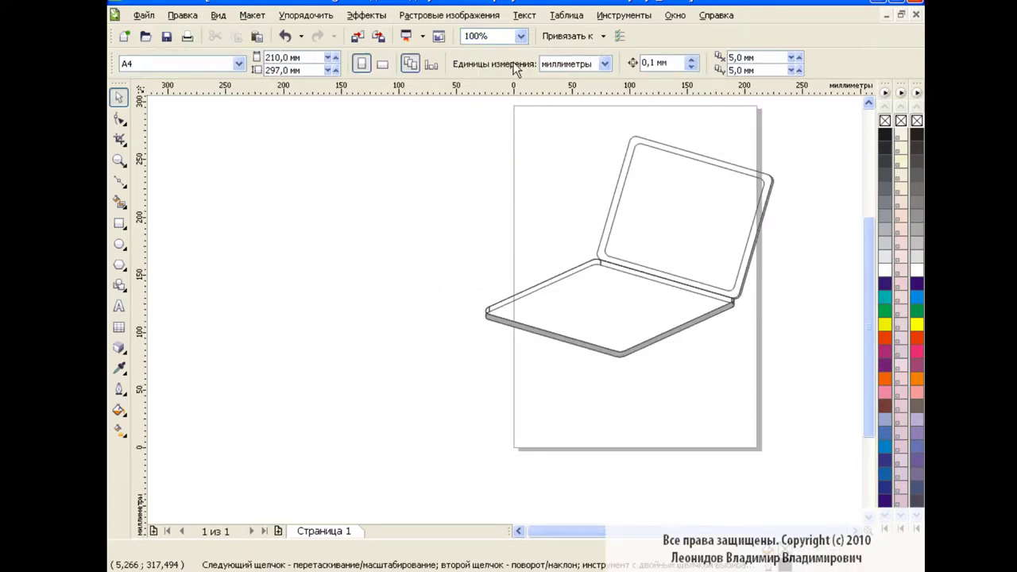
left_click(521, 36)
left_click(486, 144)
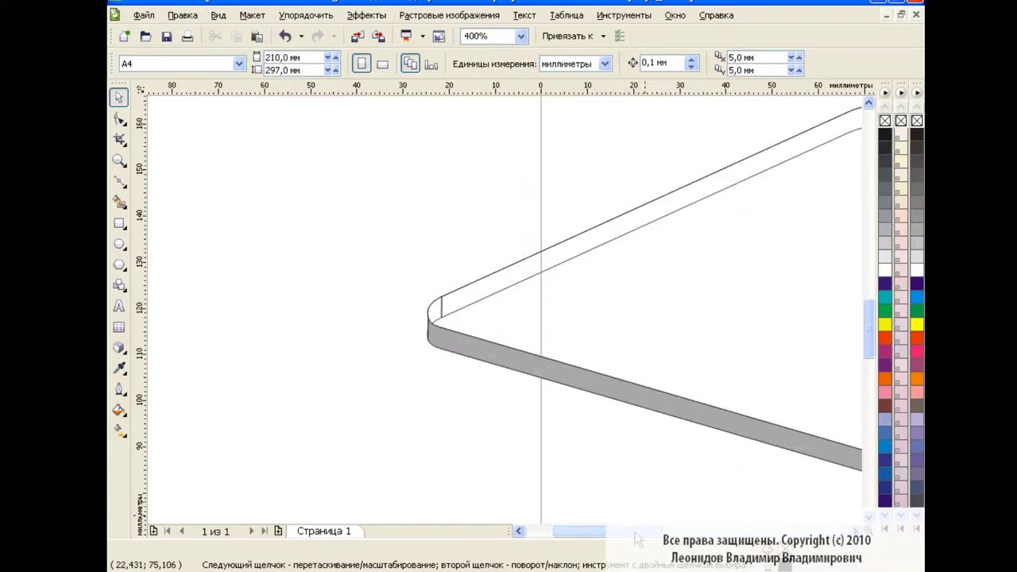
left_click_drag(635, 539, 707, 539)
left_click(521, 36)
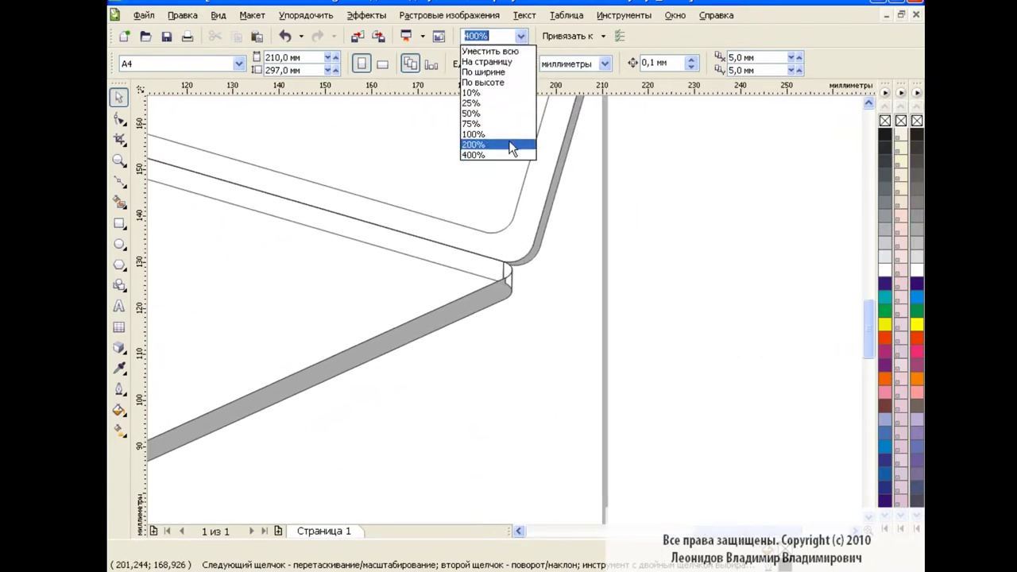
key("Escape")
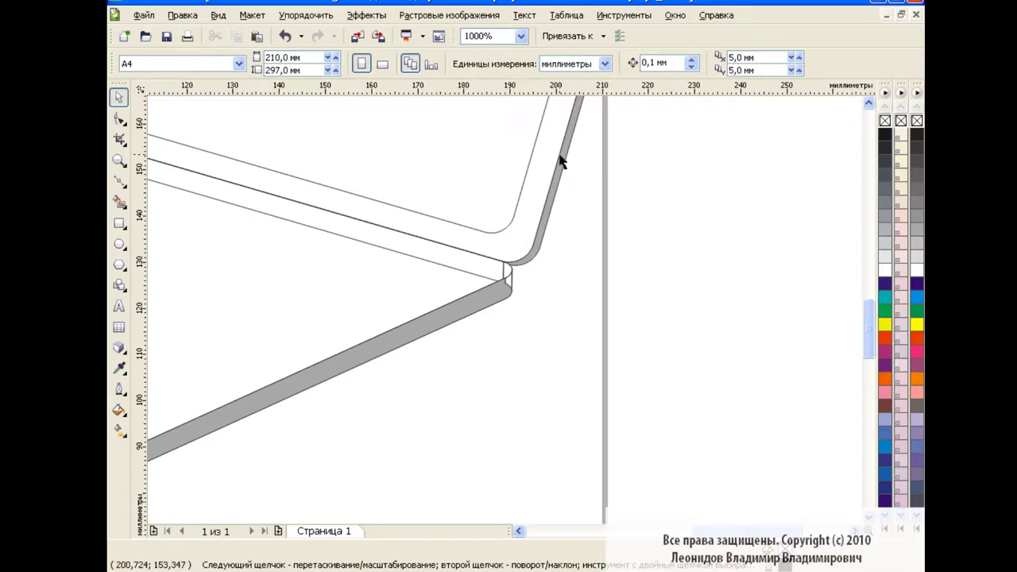
scroll(561, 161, "up", 4)
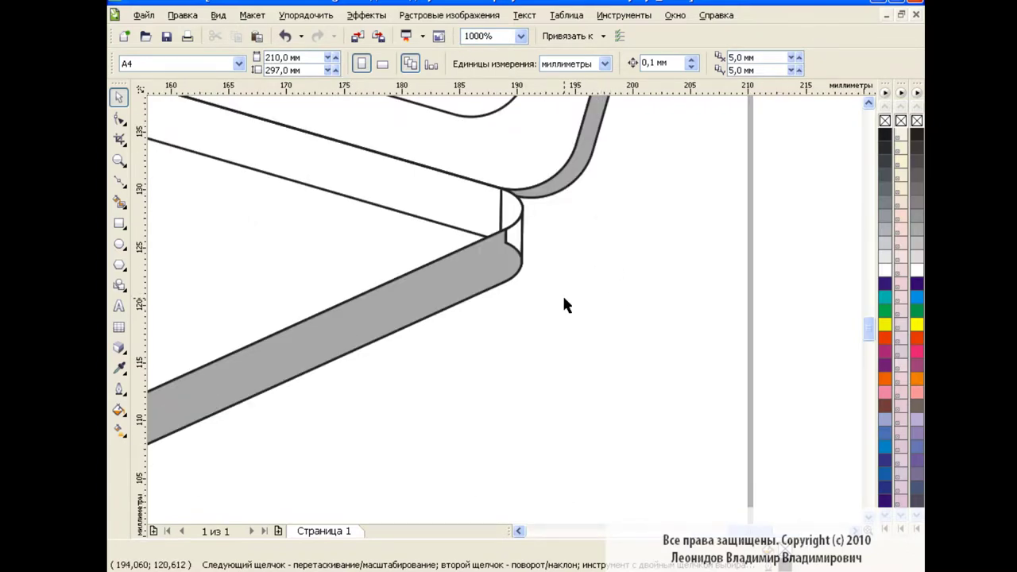
Step: Draw a triangular piece at the right corner and bend its outer edge into a curve
left_click(119, 182)
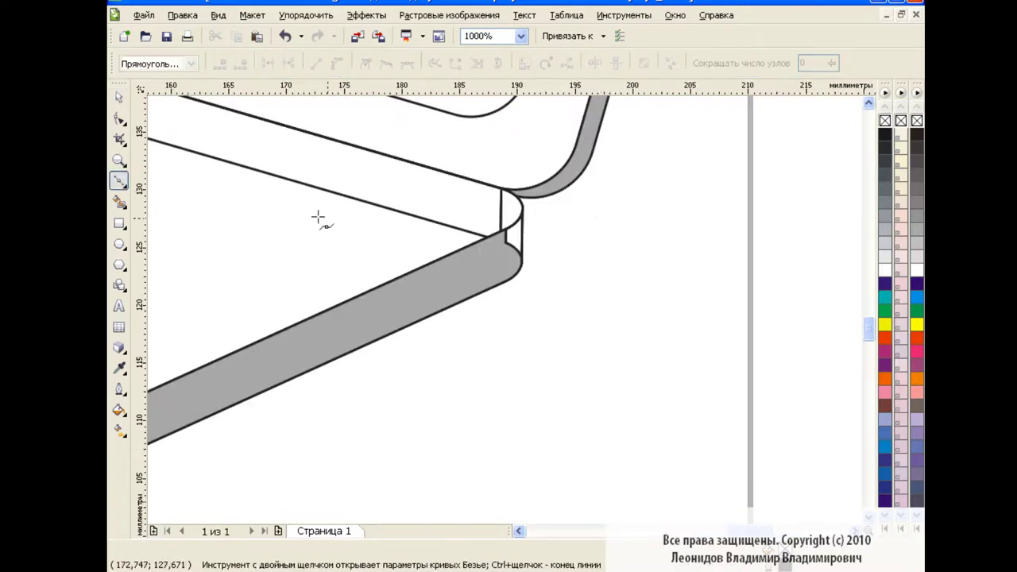
left_click(483, 237)
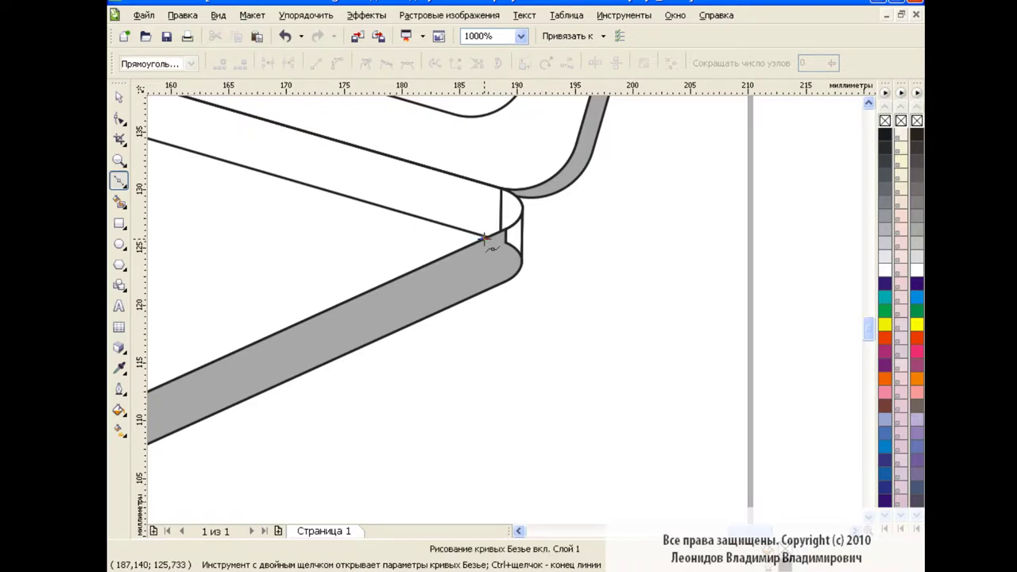
left_click(522, 207)
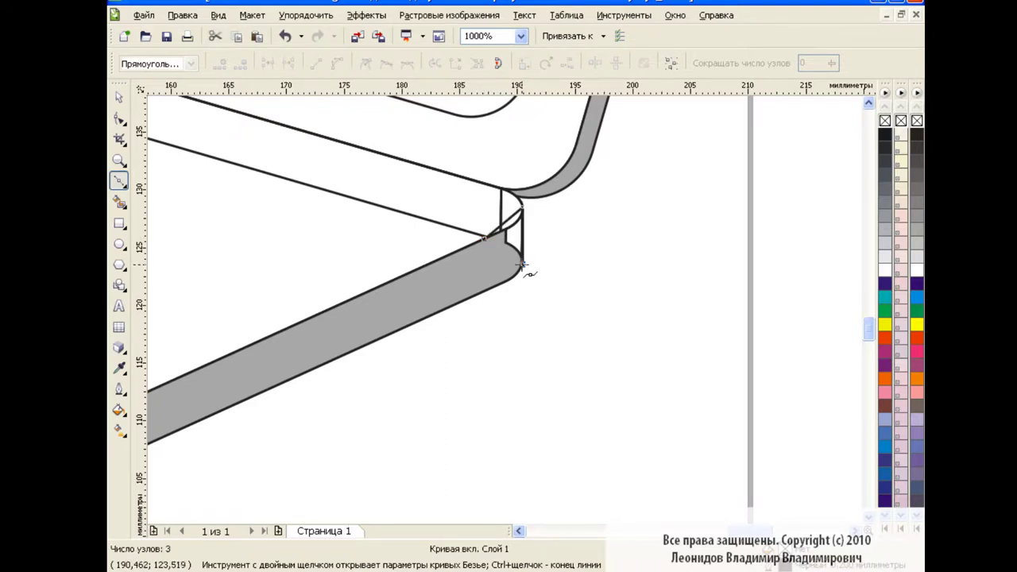
left_click(484, 237)
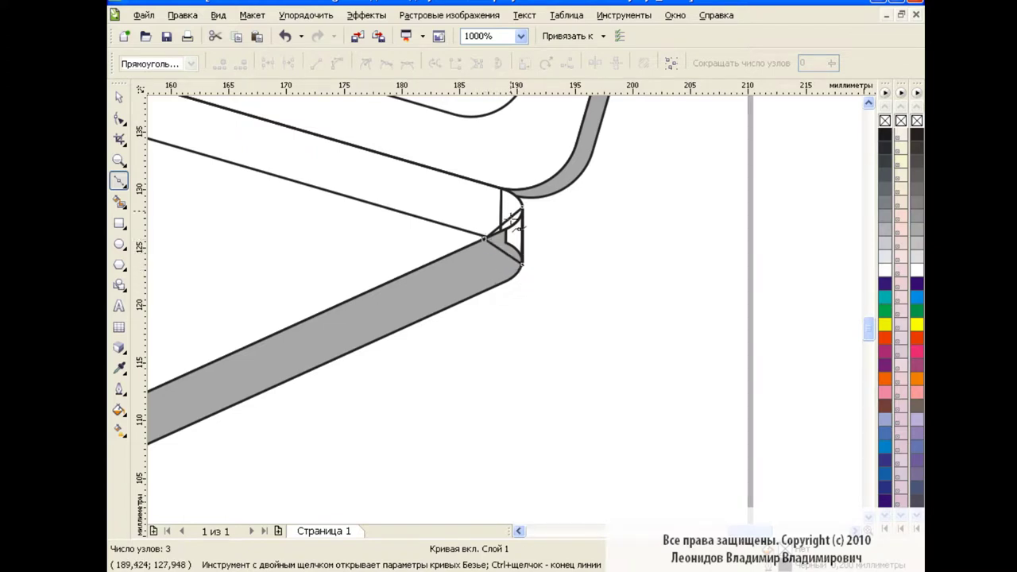
key("F10")
left_click_drag(436, 186, 554, 260)
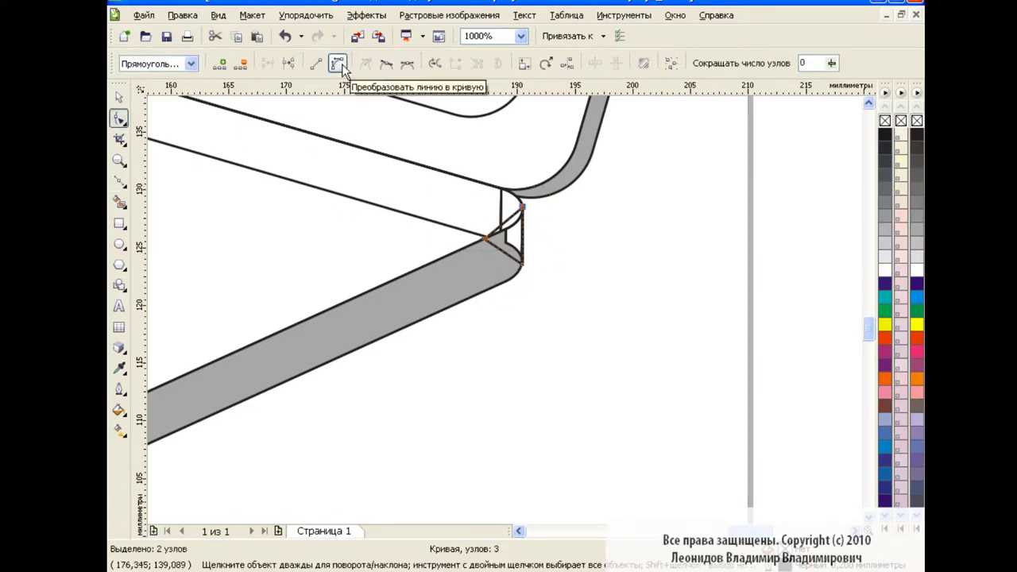
left_click(337, 63)
left_click_drag(511, 228, 521, 231)
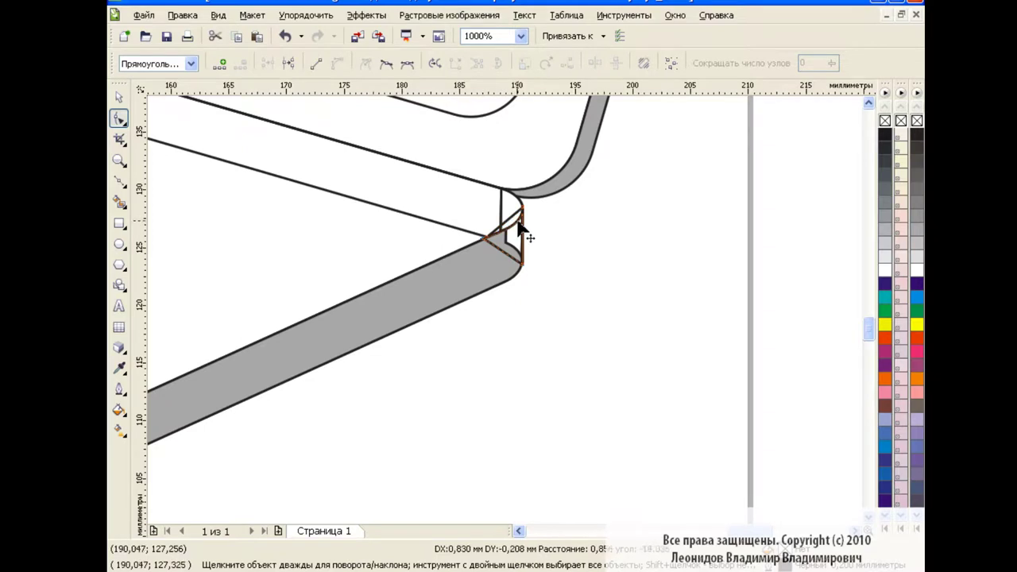
left_click_drag(519, 223, 518, 246)
key("space")
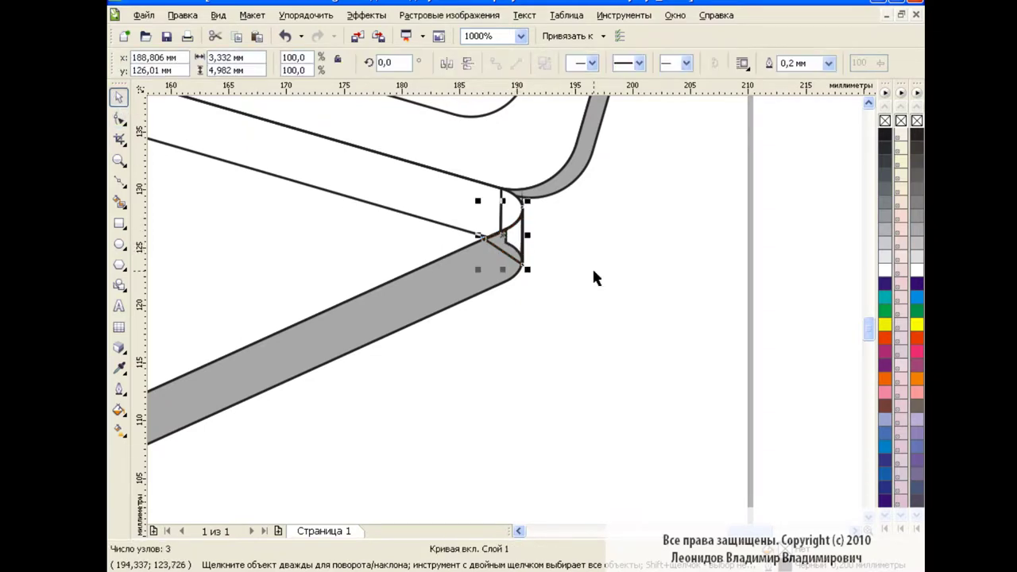
Step: Fill the corner piece grey and combine it with the side strip
left_click(917, 242)
left_click(917, 230)
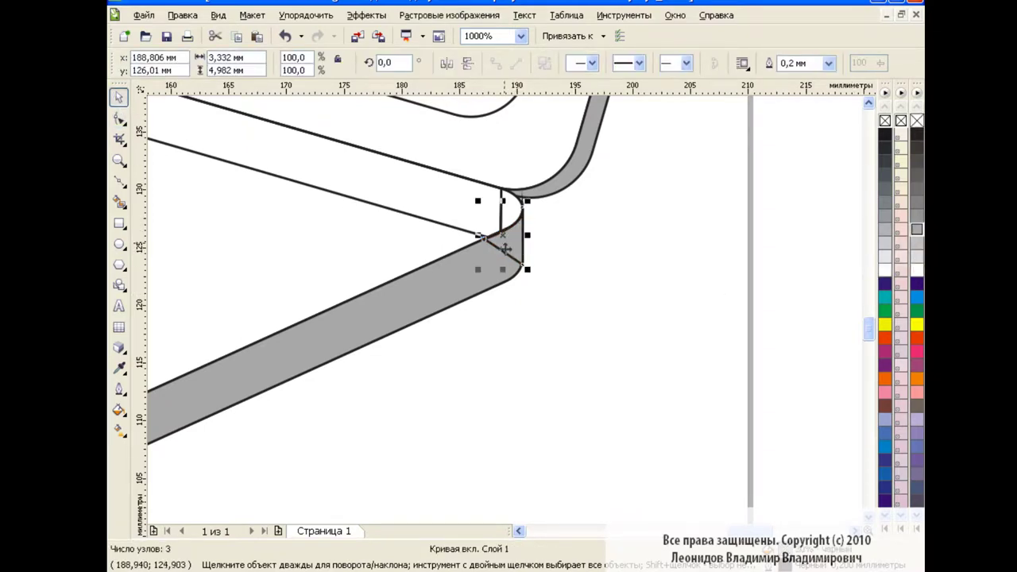
key("Escape")
left_click(522, 243)
left_click(471, 261, "shift")
key("ctrl+l")
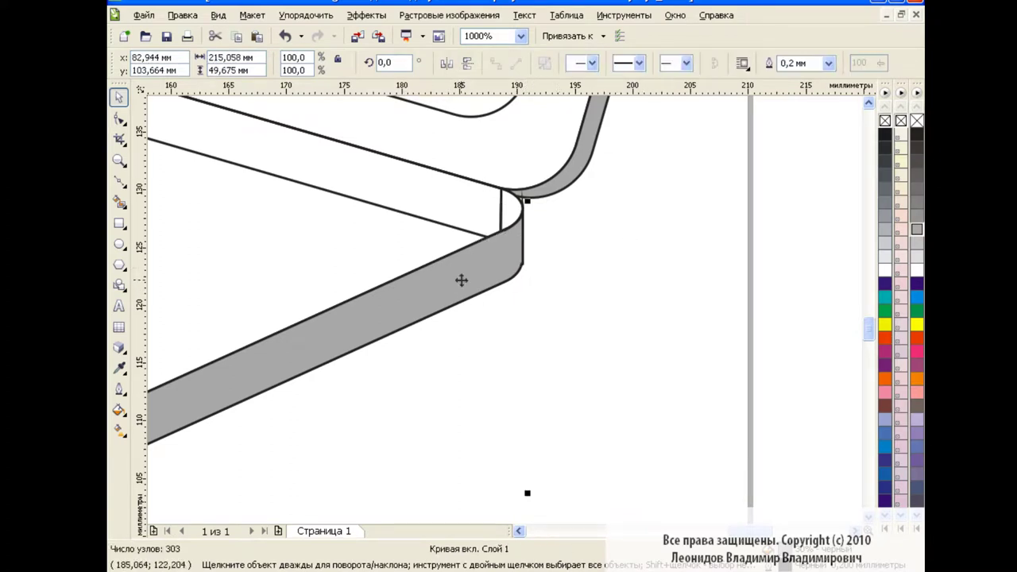
Step: Inspect the merged strip's nodes, then select and deselect it to check
double_click(120, 118)
key("space")
key("Escape")
left_click(447, 213)
left_click(546, 340)
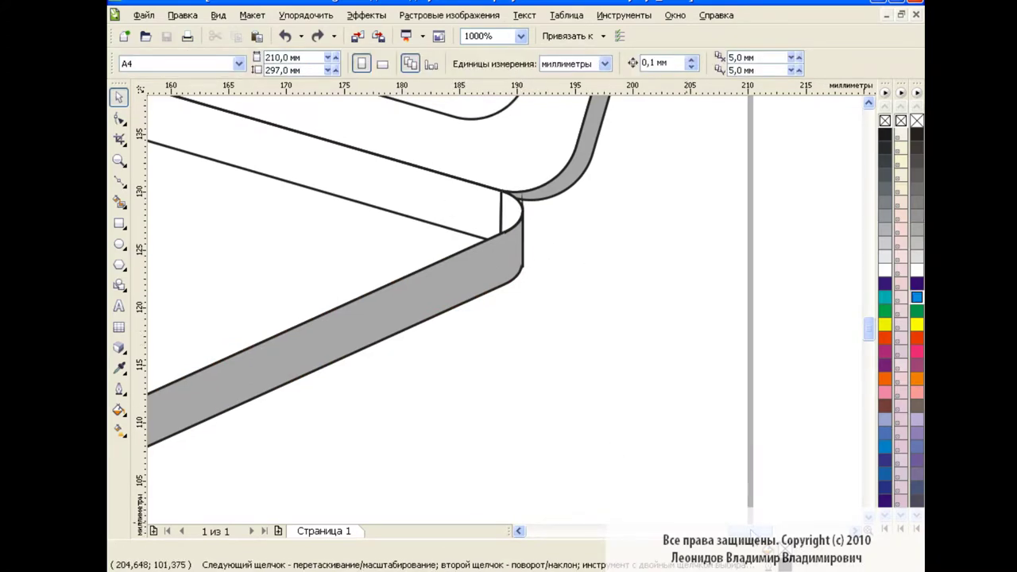
Step: Zoom out to 200% and check the laptop outline and base, undoing the last change
left_click(521, 37)
left_click(481, 141)
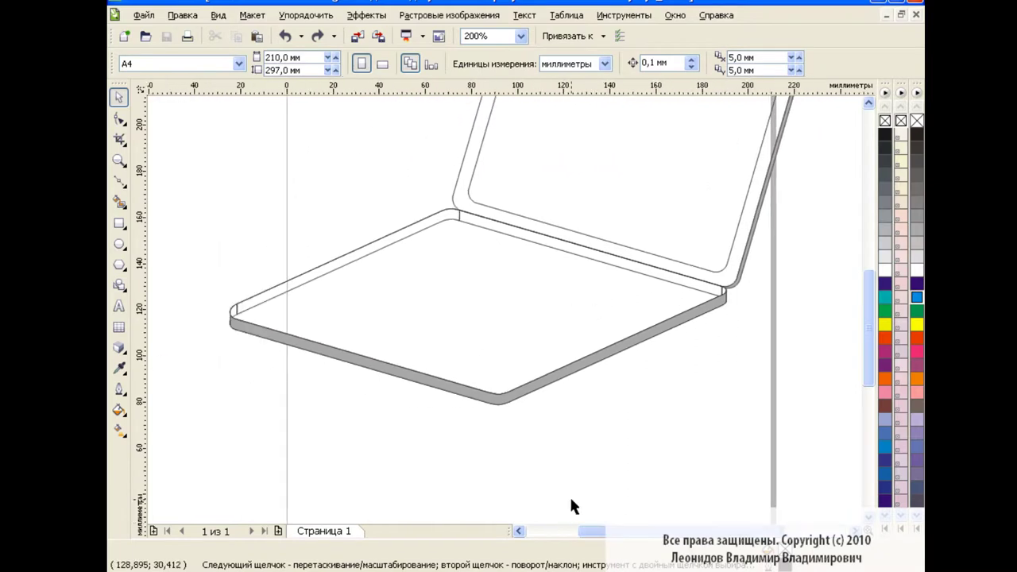
left_click(445, 225)
left_click(471, 233)
left_click(649, 407)
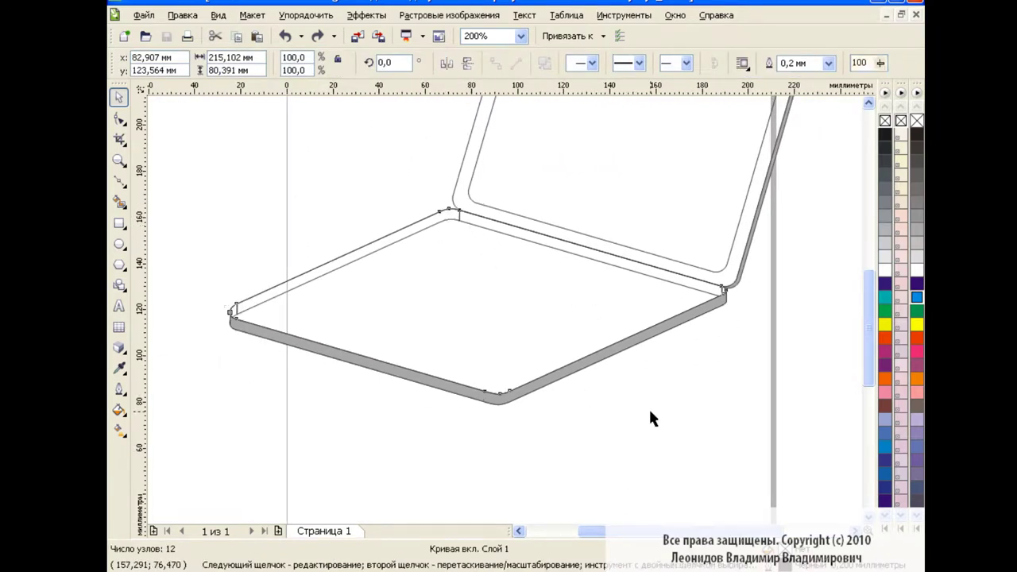
left_click(227, 320)
left_click(652, 411)
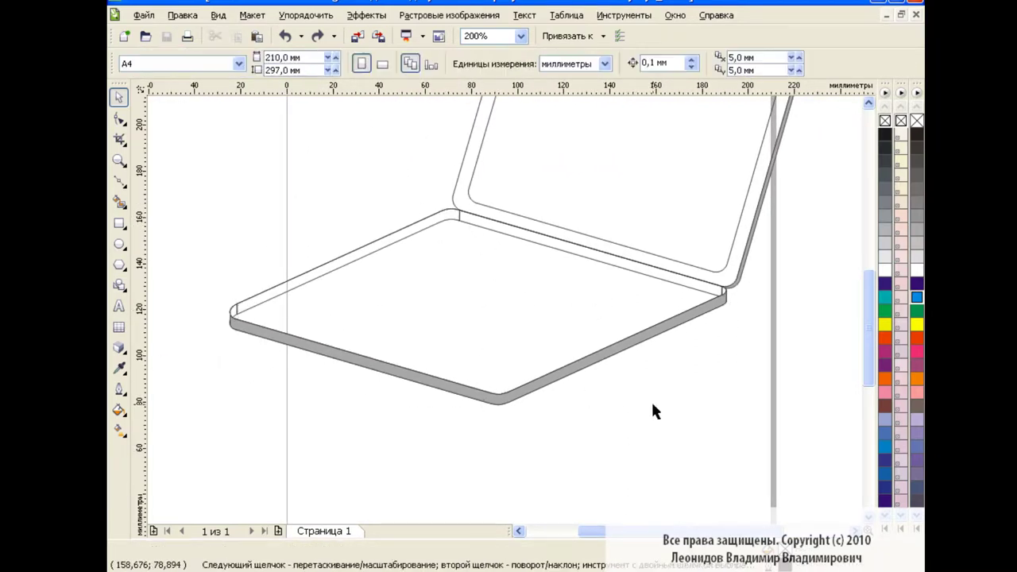
left_click(447, 213)
left_click(449, 223)
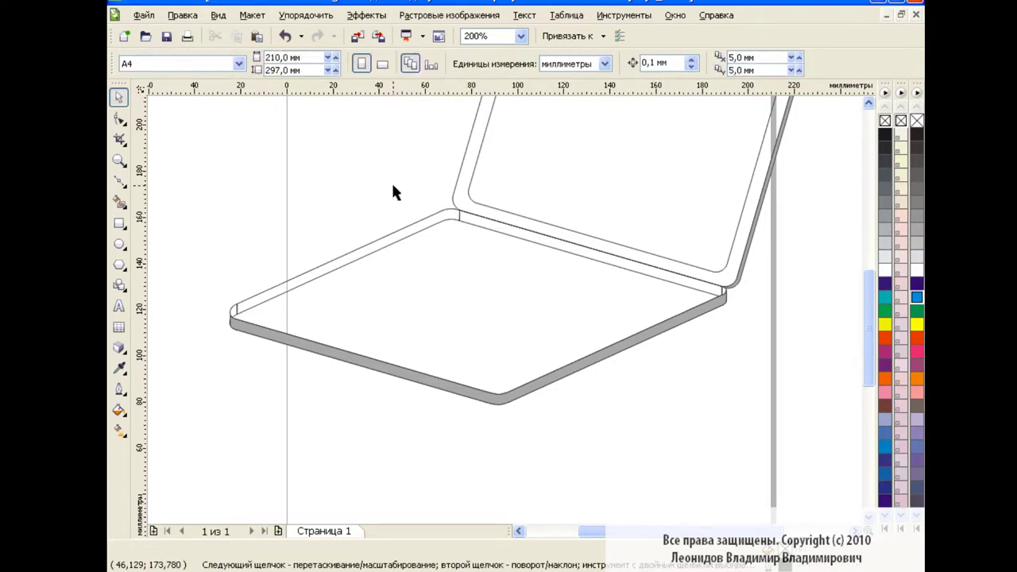
left_click(284, 36)
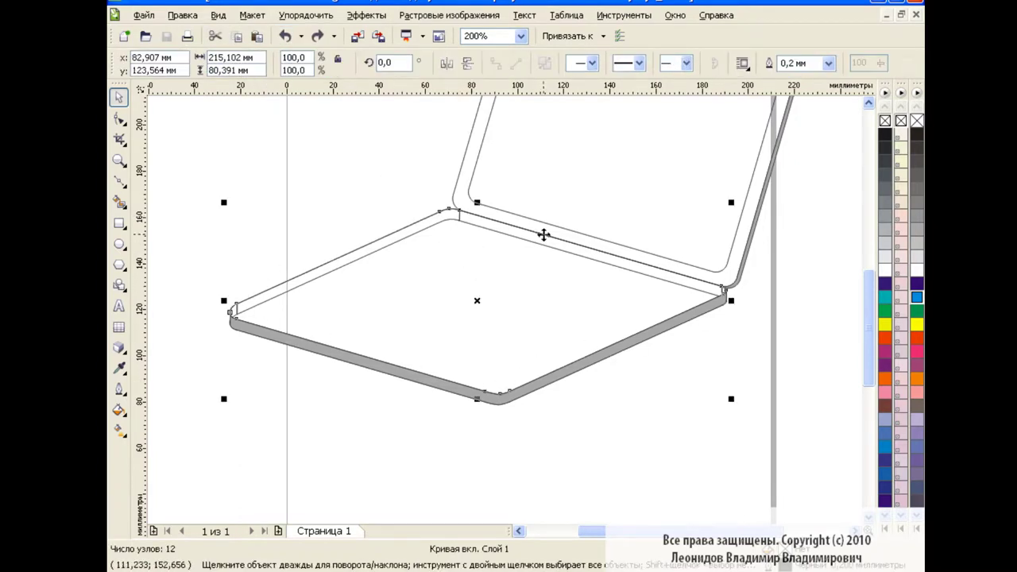
left_click(626, 405)
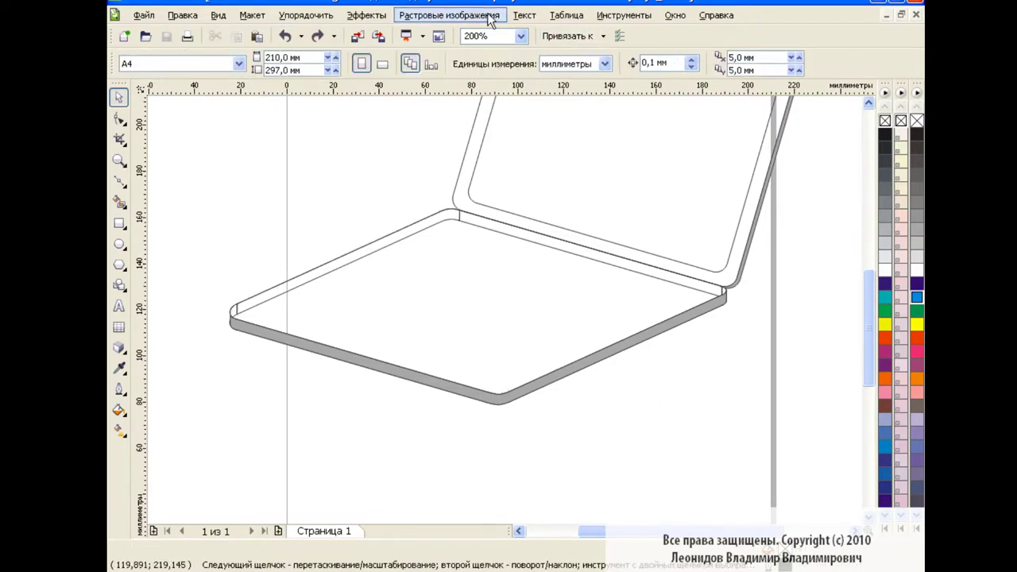
Step: Show the Object Manager and browse the objects under Слой 1
left_click(624, 15)
left_click(655, 106)
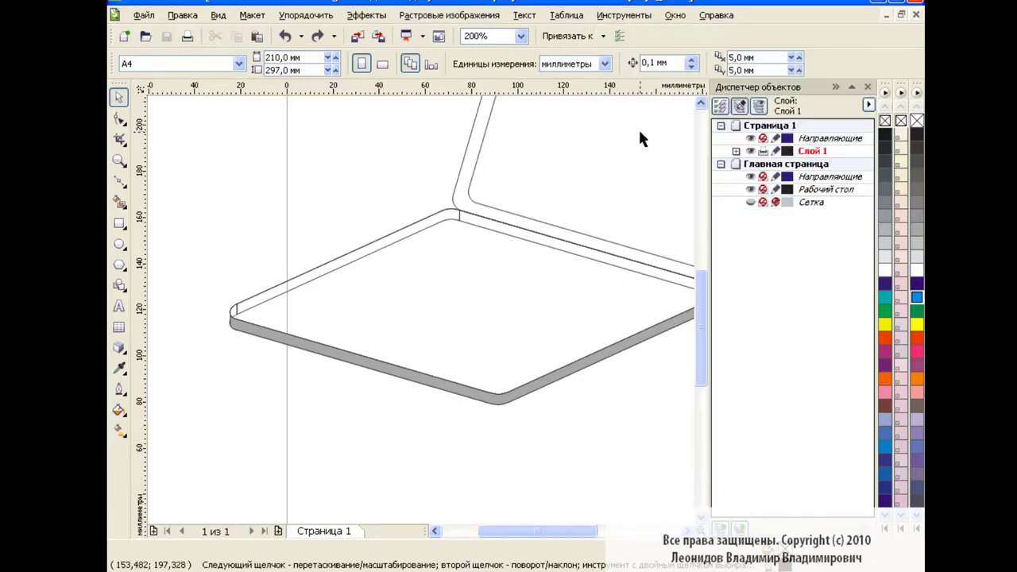
left_click(736, 151)
left_click(801, 228)
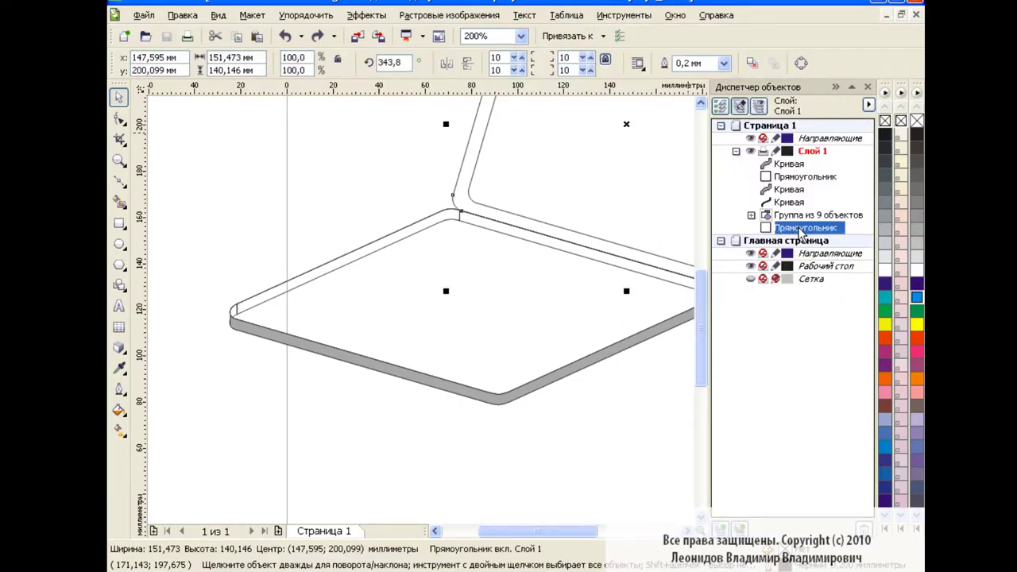
left_click(795, 165)
left_click(795, 177)
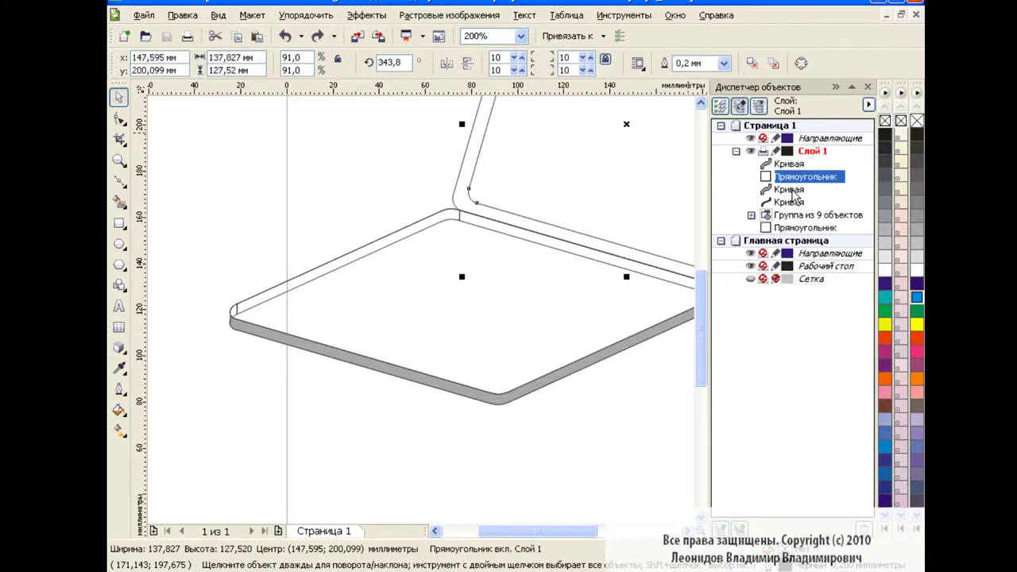
left_click(789, 189)
mouse_move(595, 533)
left_mouse_down()
mouse_move(627, 534)
mouse_move(603, 541)
left_mouse_up()
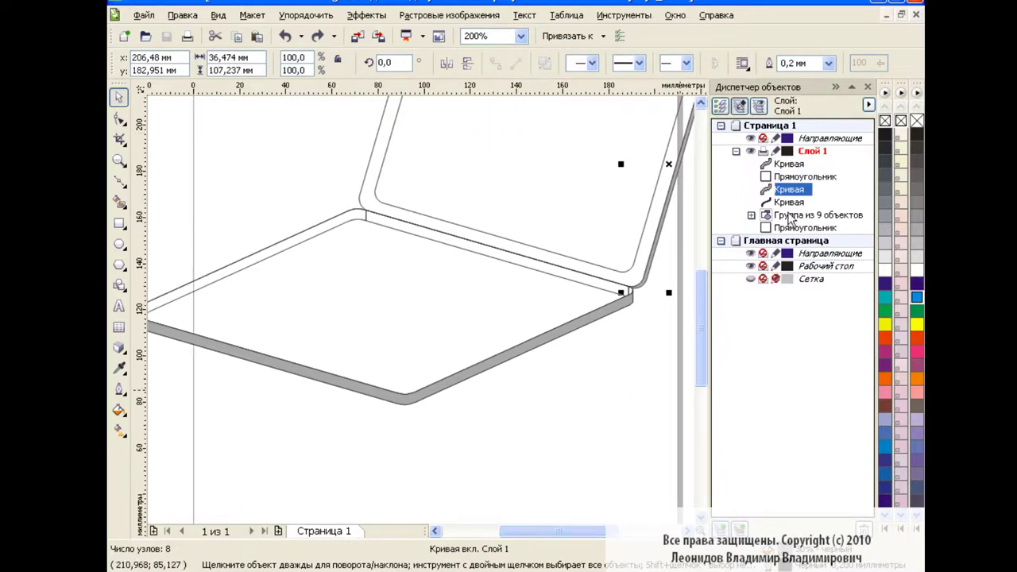
Step: Delete 'Группа из 9 объектов' and close the Object Manager
key("Tab")
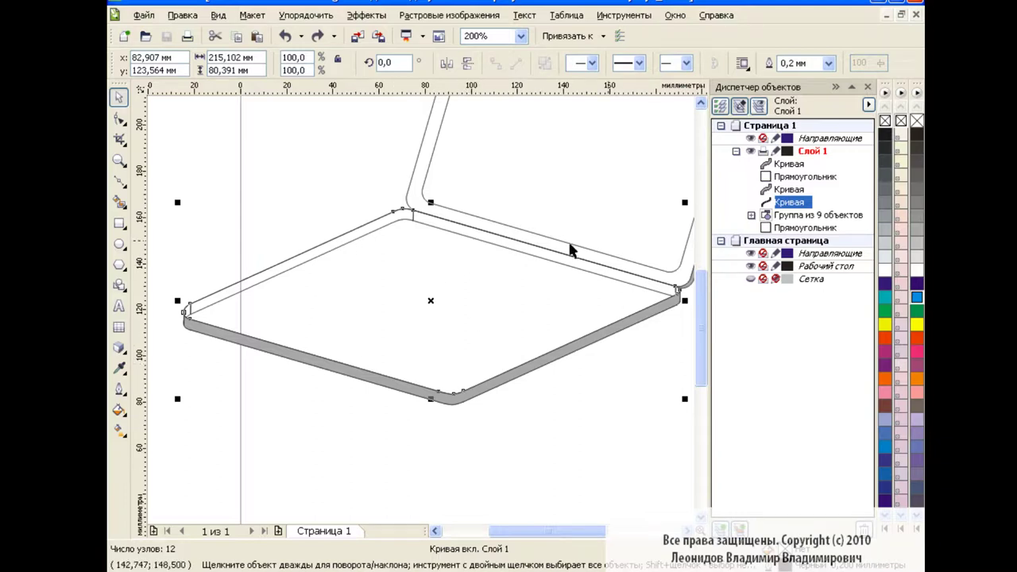
left_click(787, 216)
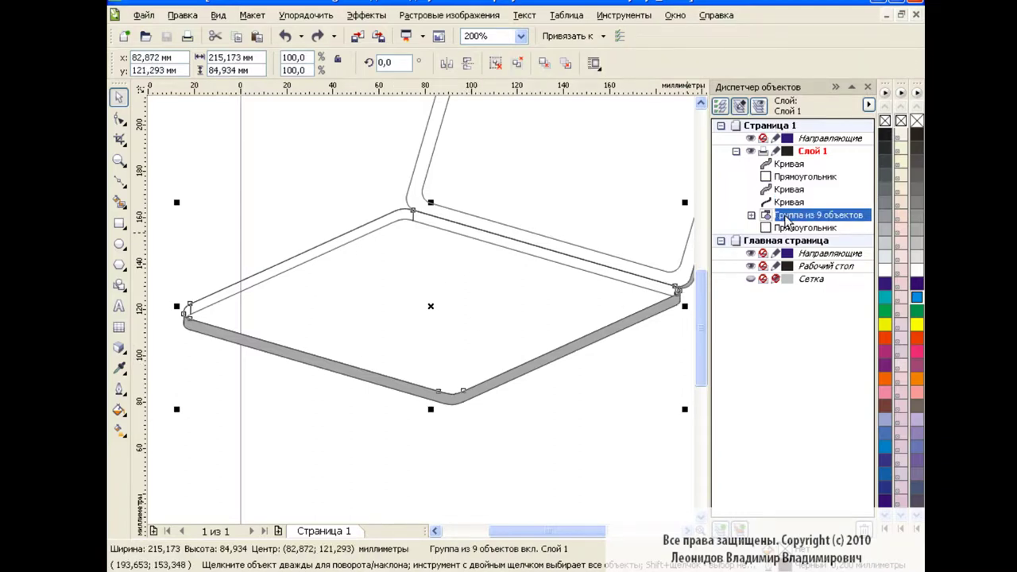
left_click(752, 215)
key("Delete")
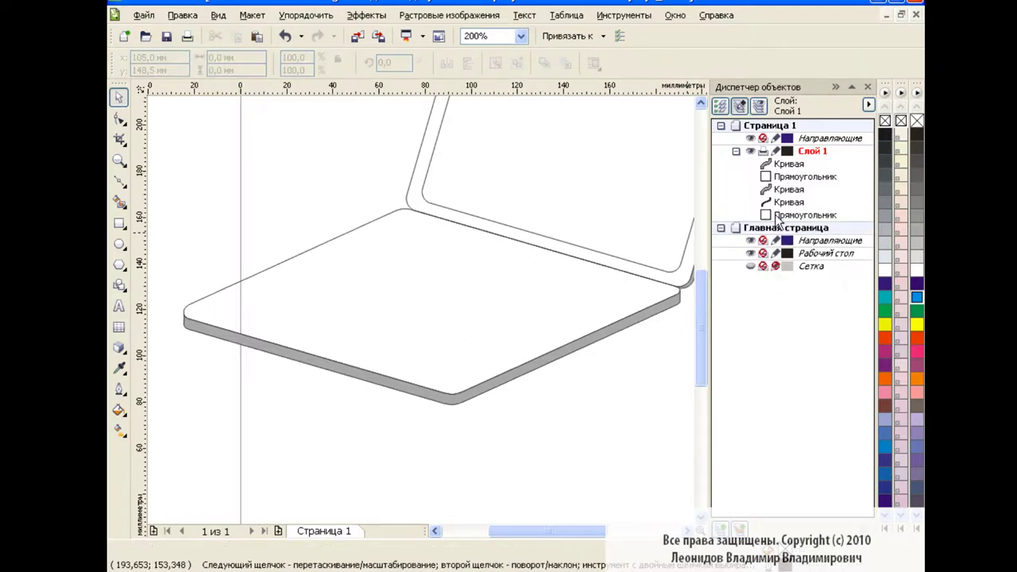
left_click(868, 88)
left_click_drag(869, 334, 869, 316)
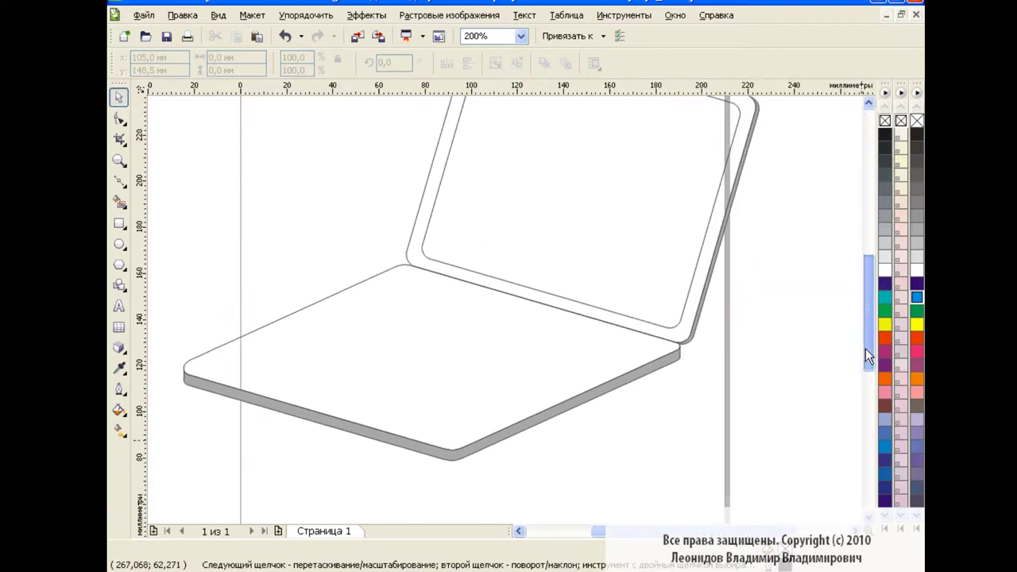
left_click(522, 36)
left_click(474, 85)
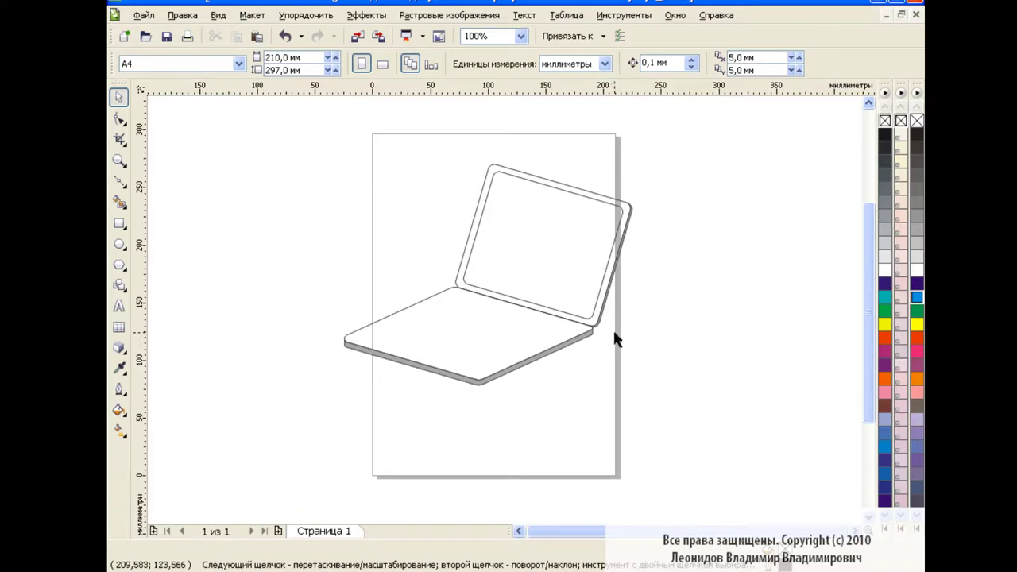
left_click(521, 36)
left_click(496, 147)
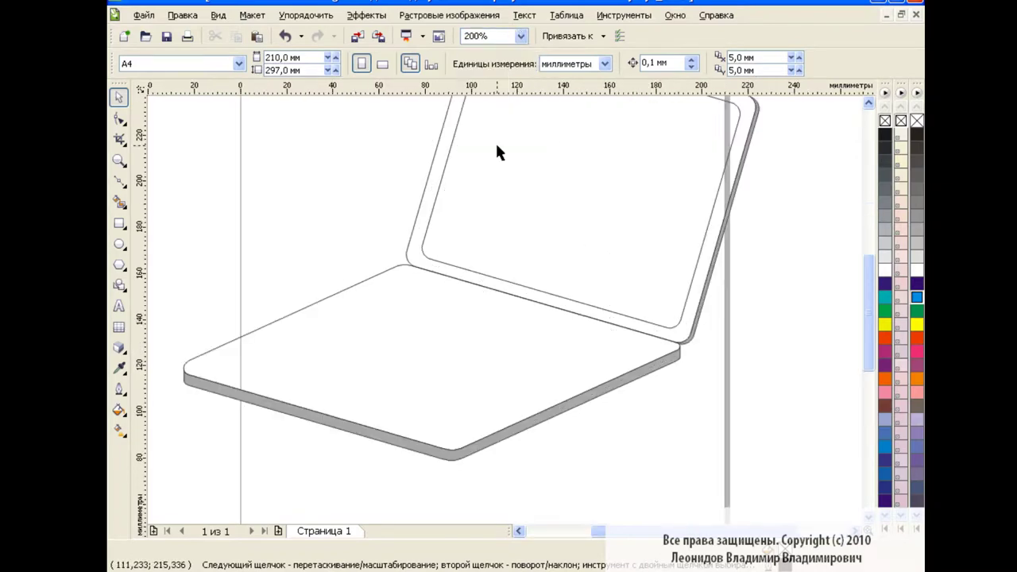
left_click(459, 348)
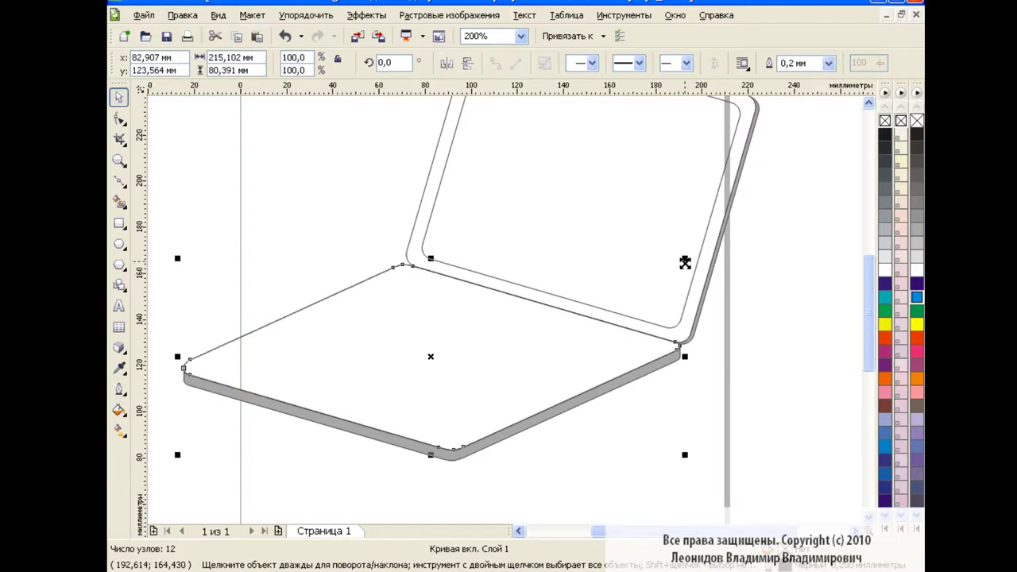
Step: Place a scaled-down copy of the base as the touchpad, plus a smaller button copy
left_click_drag(685, 259, 520, 334)
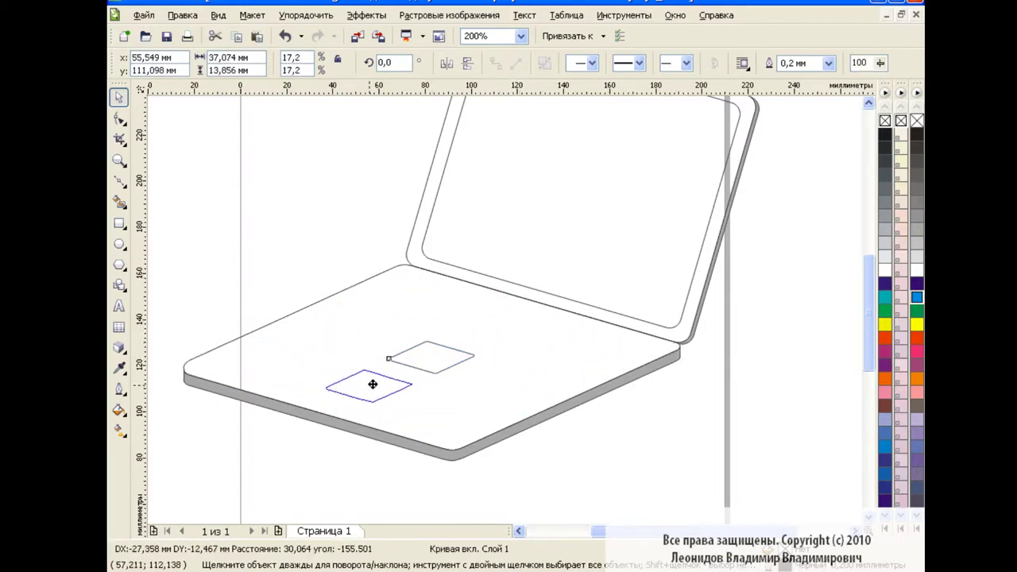
left_click_drag(433, 359, 348, 386)
left_click_drag(397, 359, 408, 357)
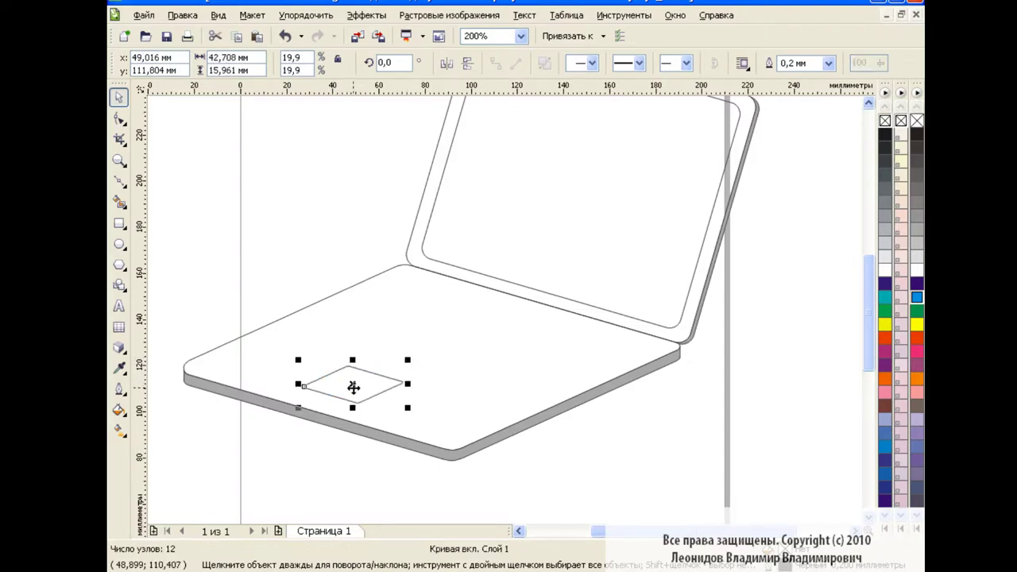
left_click_drag(357, 388, 362, 385)
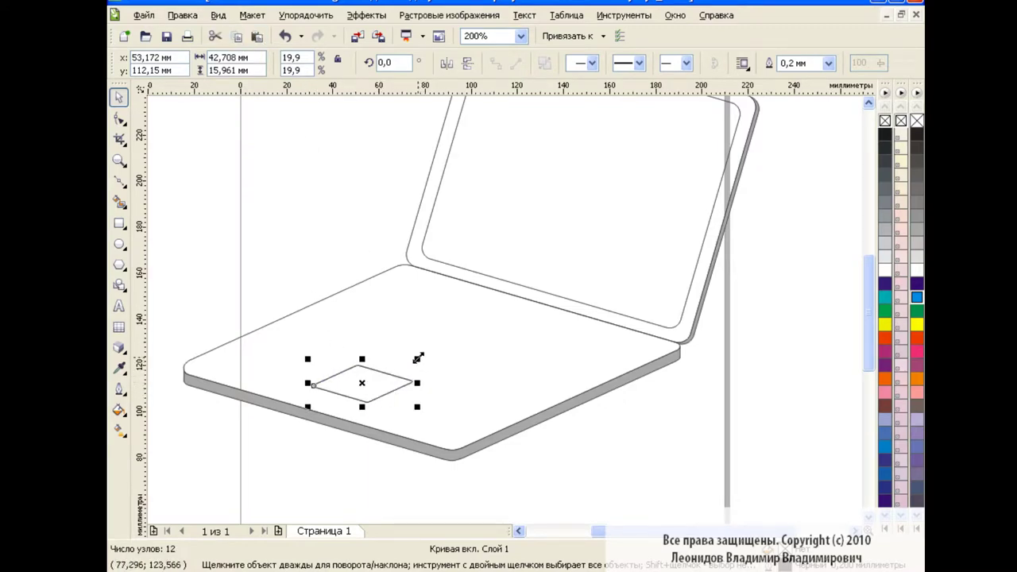
mouse_move(418, 358)
left_mouse_down()
mouse_move(313, 396)
mouse_move(341, 405)
left_mouse_up()
Step: At 800% zoom, align the two small buttons below the touchpad, then return to 200%
left_click(522, 35)
left_click(473, 164)
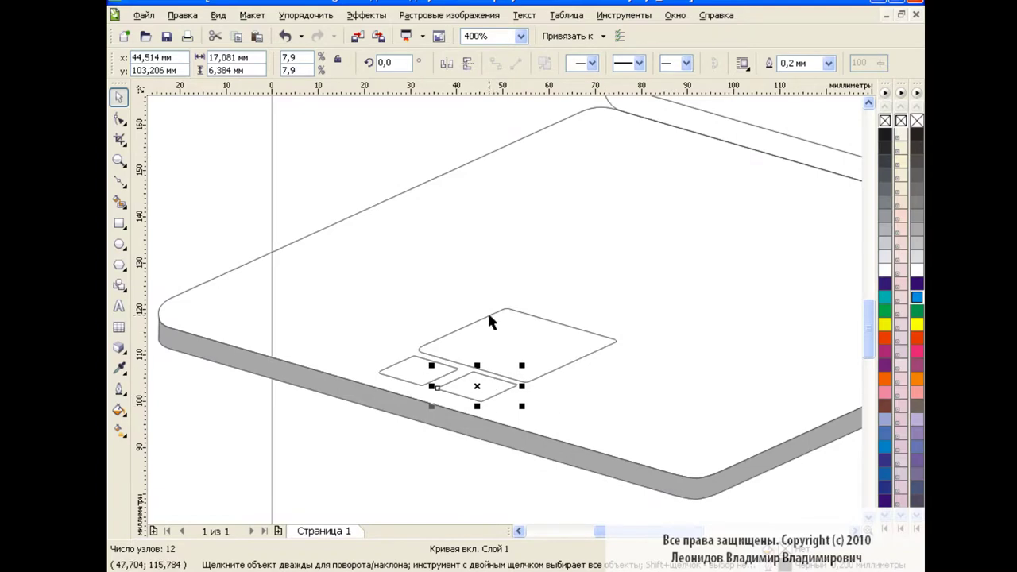
type("8")
key("Return")
left_click_drag(454, 465, 459, 465)
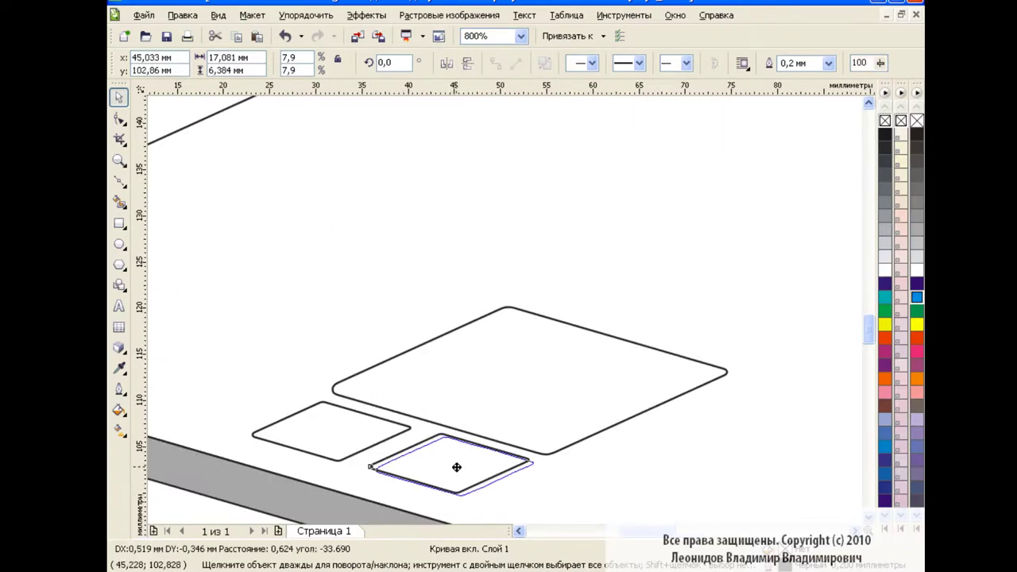
left_click_drag(332, 431, 327, 426)
left_click(695, 460)
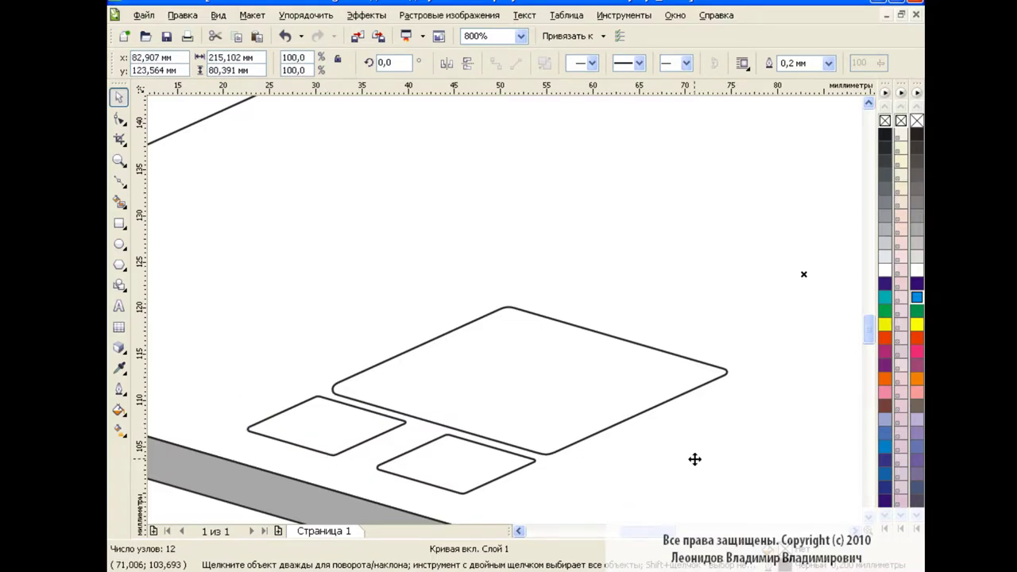
left_click(521, 35)
left_click(480, 145)
Step: Draw a closed, bowed Bezier curve along the base's front edge around its rounded corner
key("Escape")
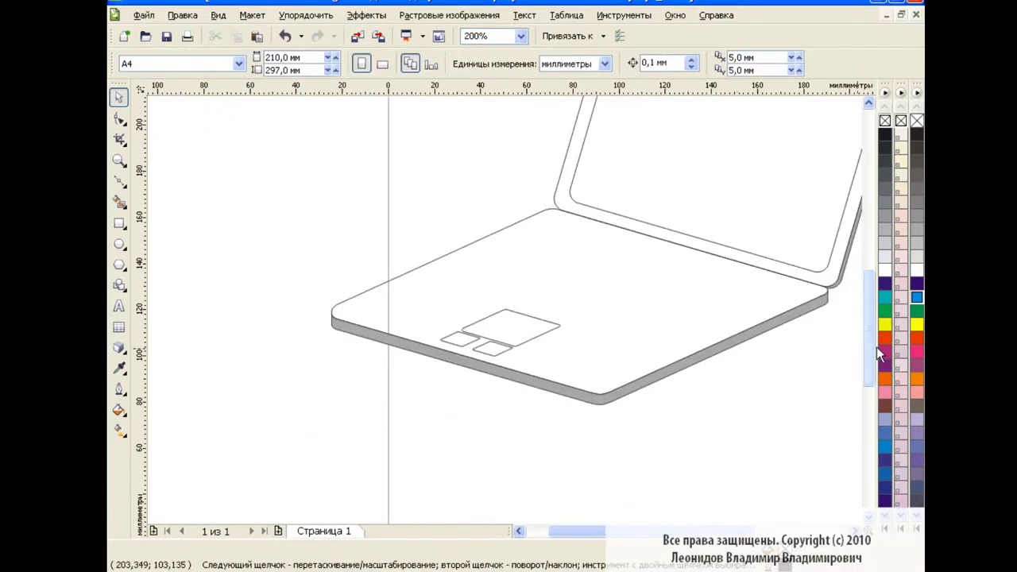
scroll(734, 504, "up", 1)
scroll(675, 469, "right", 2)
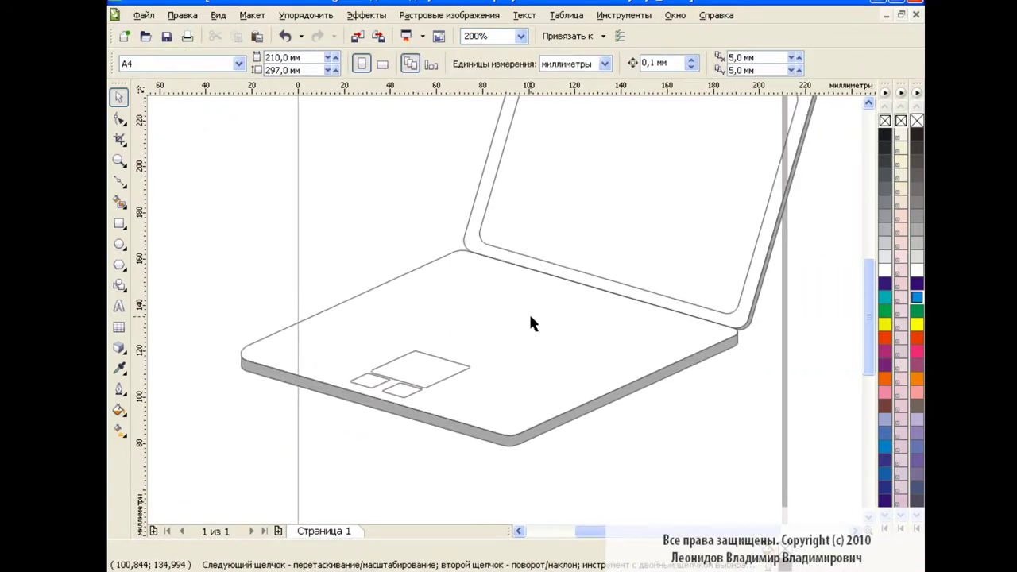
left_click(119, 182)
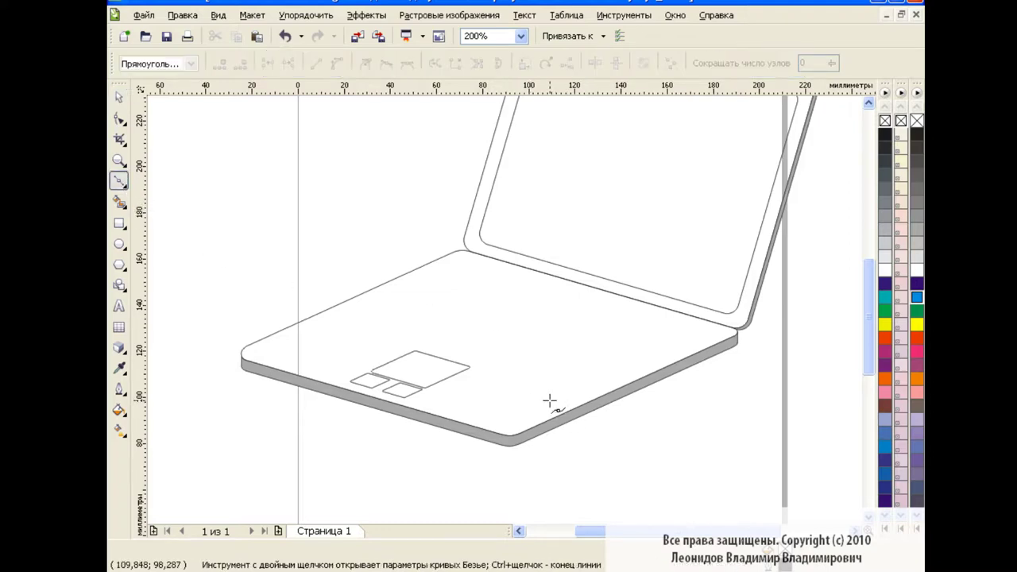
left_click(560, 405)
left_click(523, 421)
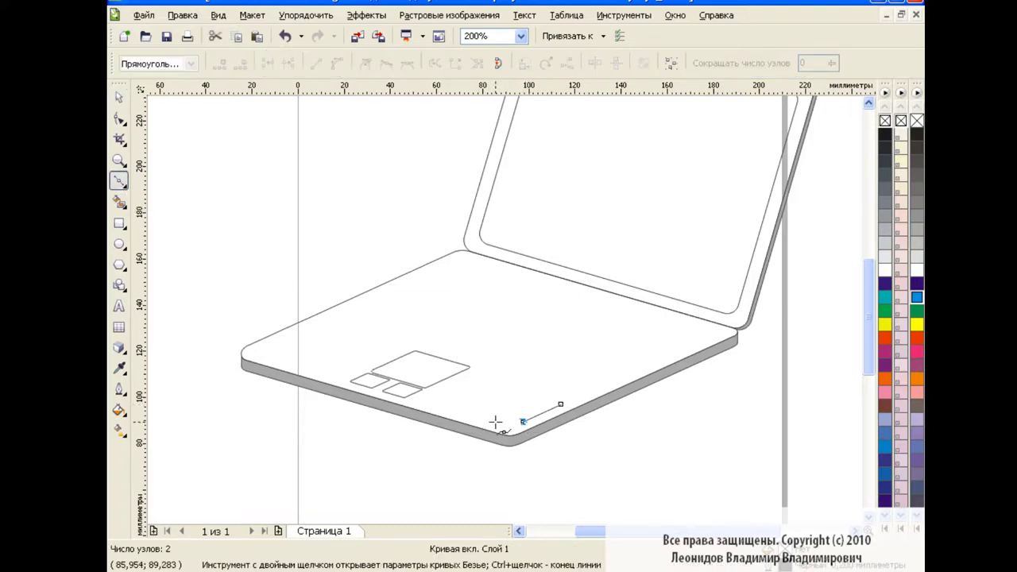
left_click_drag(495, 421, 487, 417)
left_click_drag(481, 420, 458, 411)
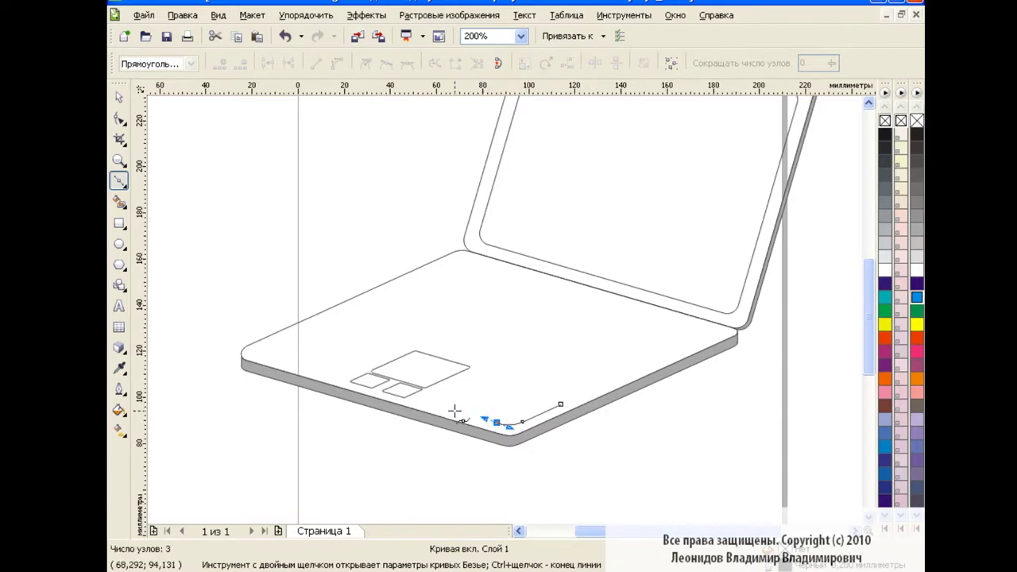
left_click(451, 410)
left_click_drag(561, 405, 571, 388)
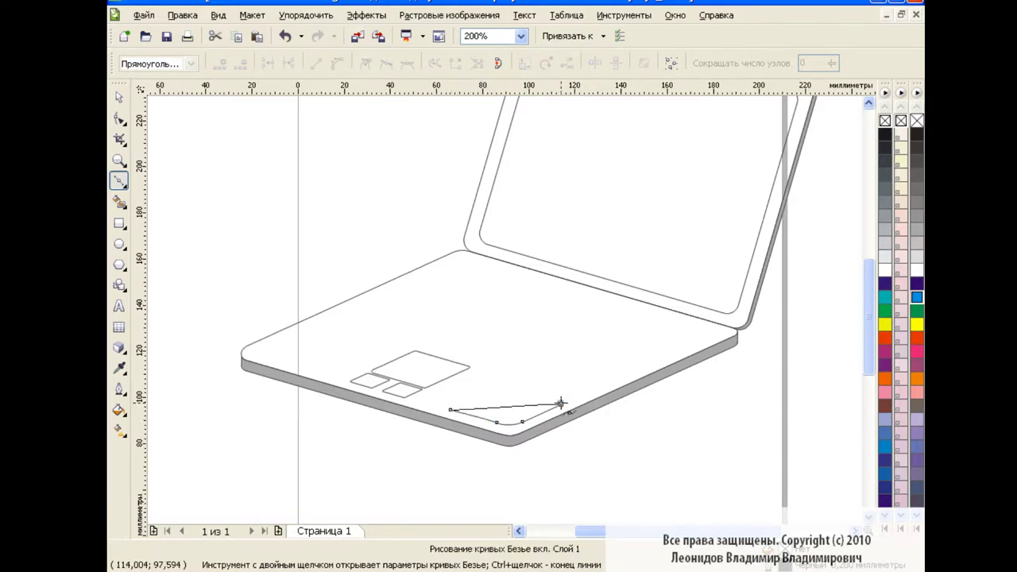
Step: Zoom to 400% and reshape the highlight curve's nodes, extending its left end further left
left_click(119, 119)
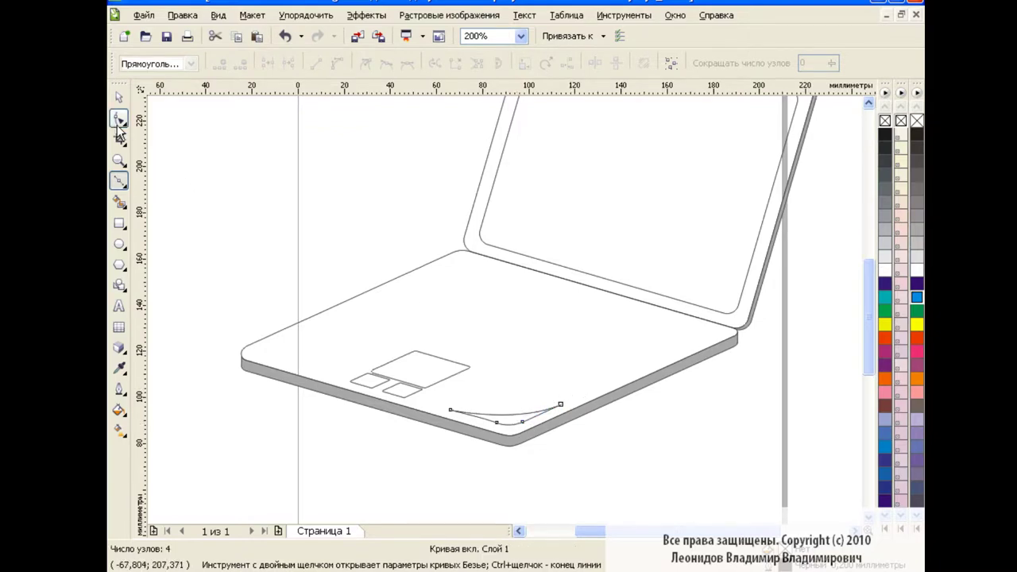
left_click(520, 36)
left_click(477, 124)
scroll(749, 352, "down", 3)
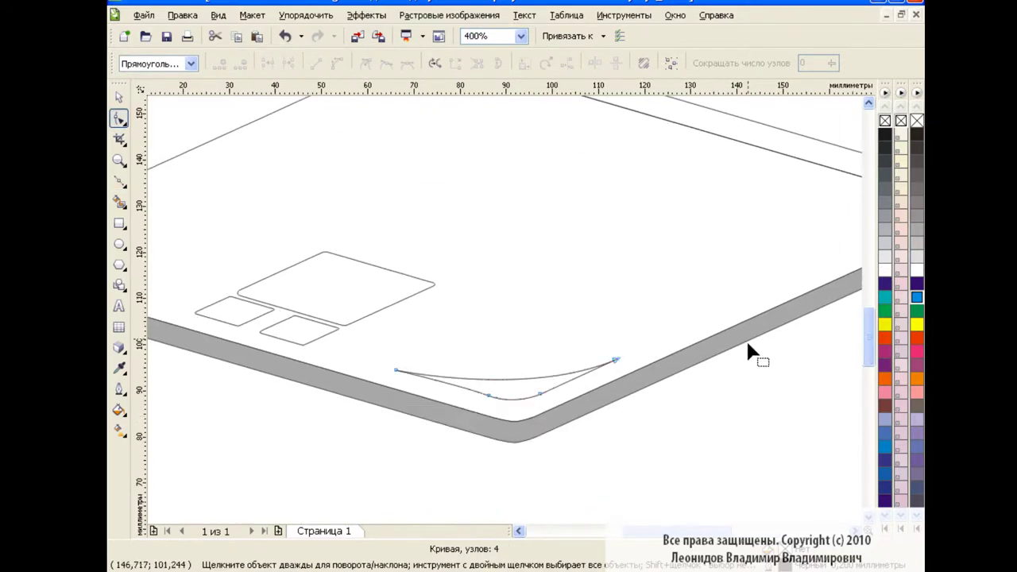
left_click(489, 397)
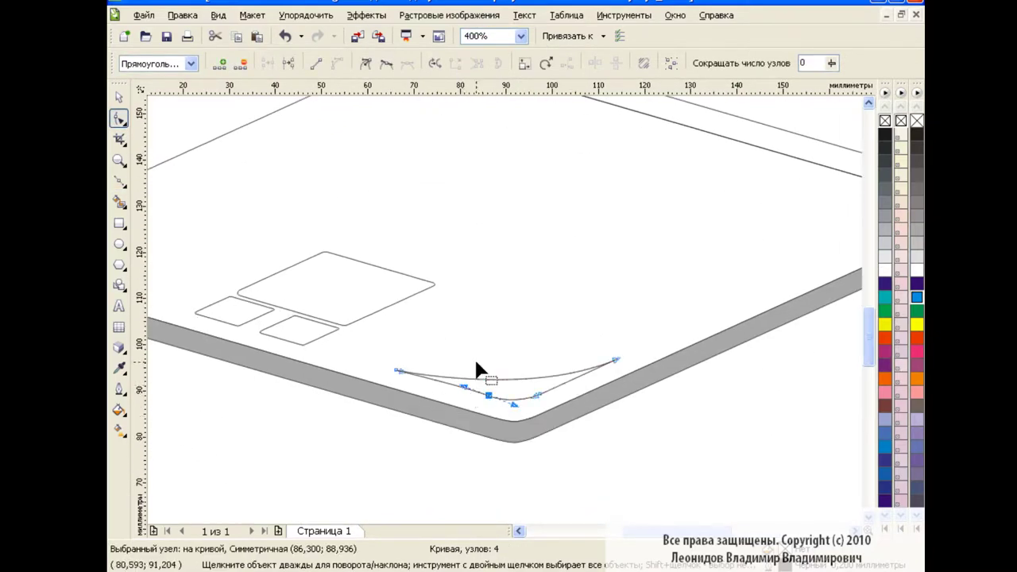
left_click_drag(464, 388, 460, 391)
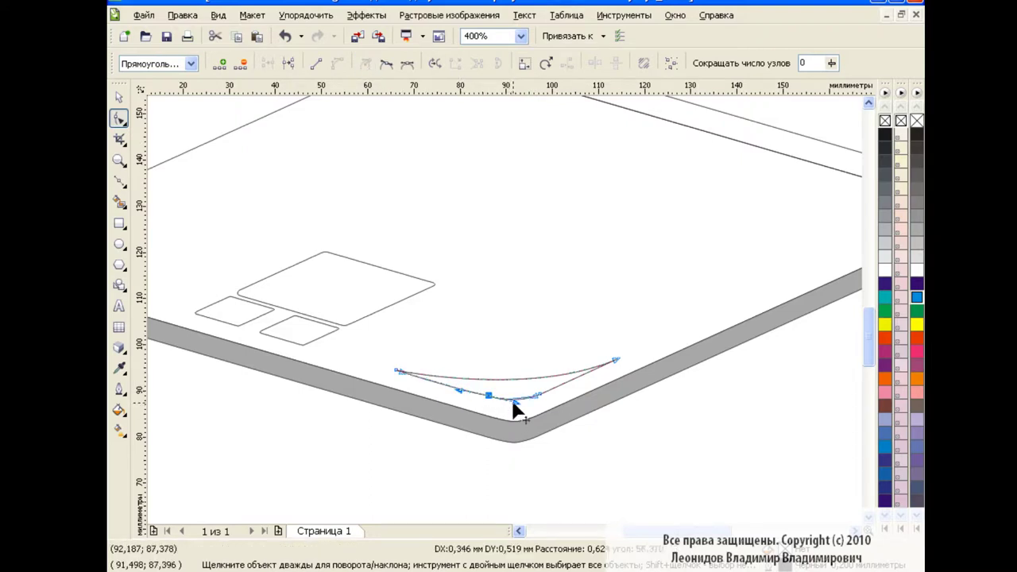
mouse_move(515, 408)
left_mouse_down()
mouse_move(490, 404)
mouse_move(550, 405)
mouse_move(628, 370)
left_mouse_up()
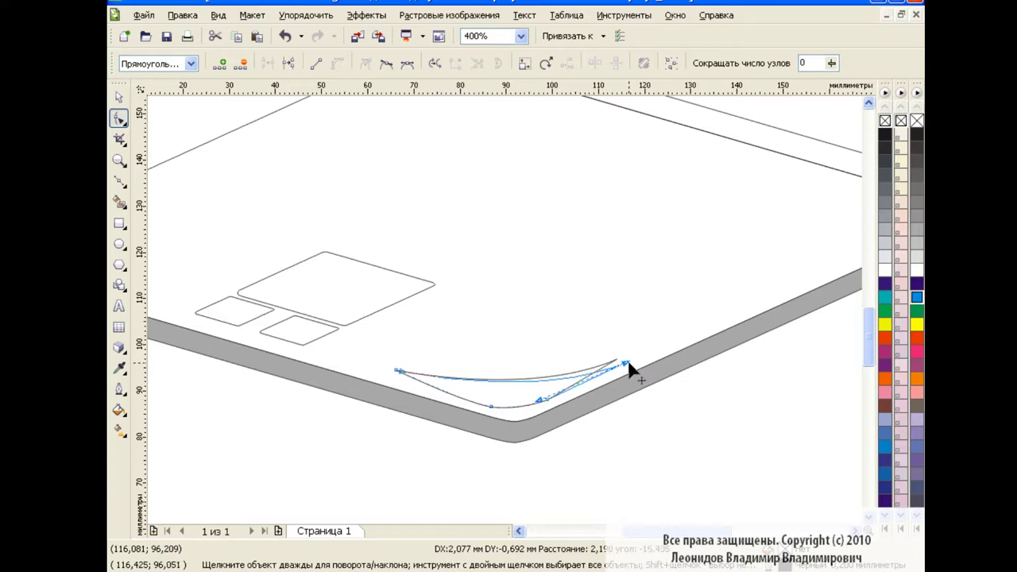
left_click_drag(399, 372, 380, 377)
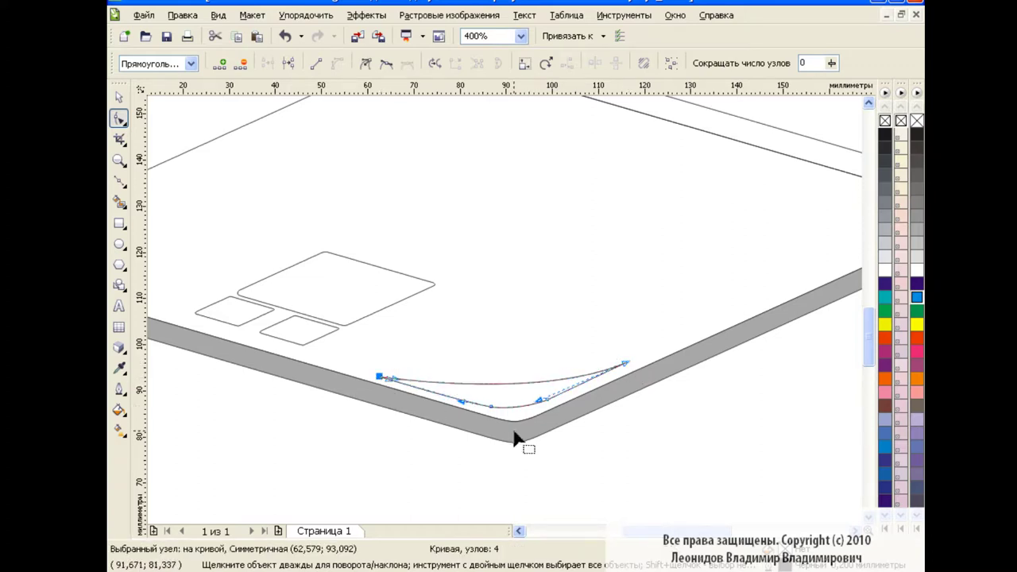
Step: Nudge the highlight curve's right end node slightly rightward
left_click(119, 97)
left_click(331, 476)
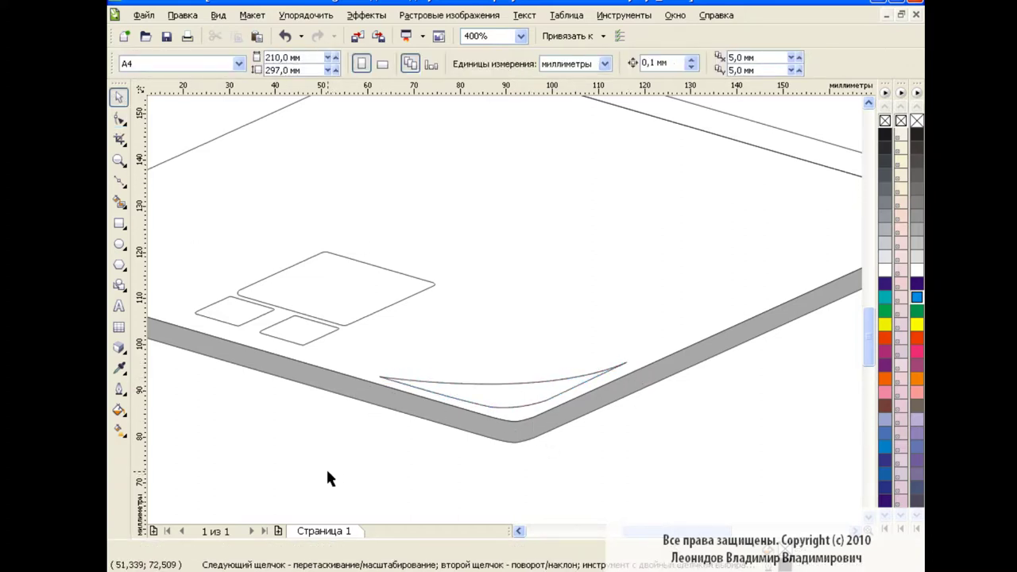
left_click(508, 403)
left_click(120, 117)
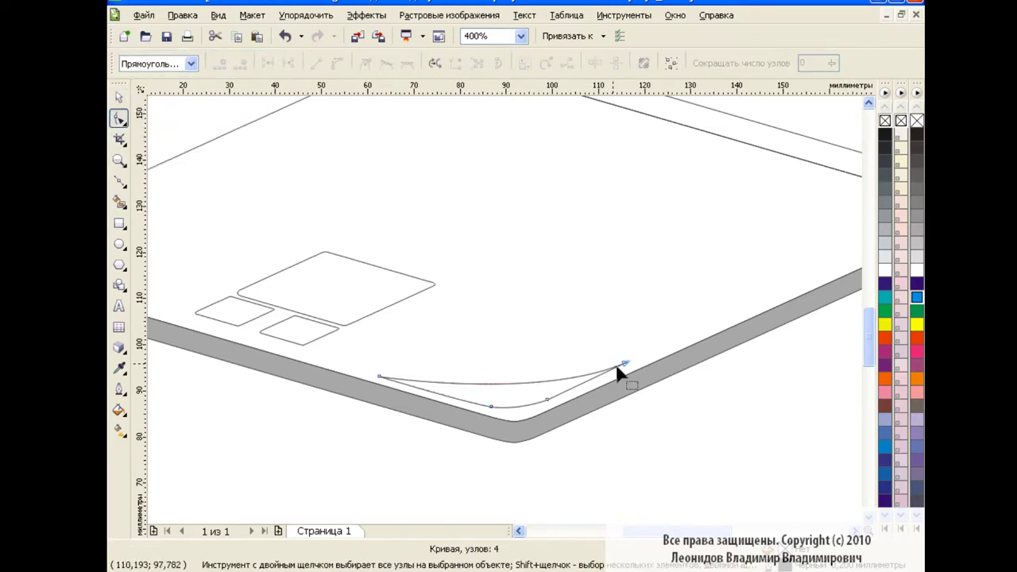
left_click_drag(618, 367, 630, 364)
key("space")
left_click(390, 467)
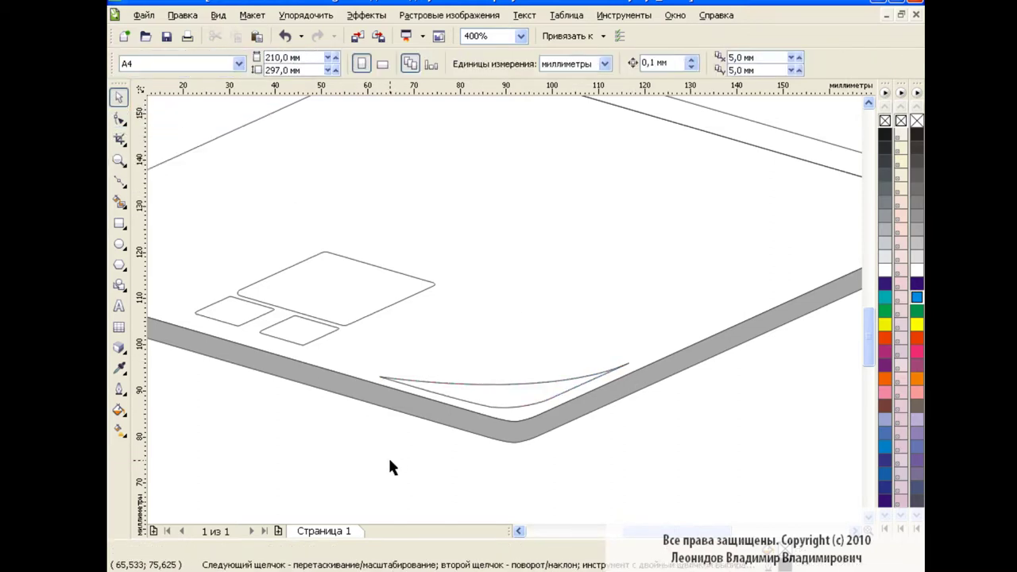
left_click(357, 297)
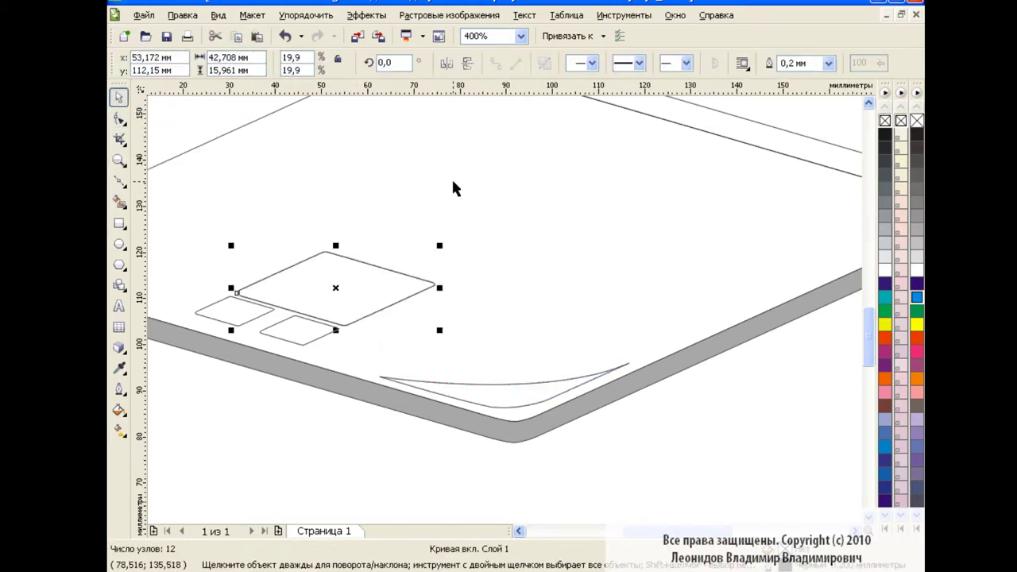
Step: Leave a slightly smaller copy of the touchpad outline nested inside it
left_click_drag(443, 246, 426, 253)
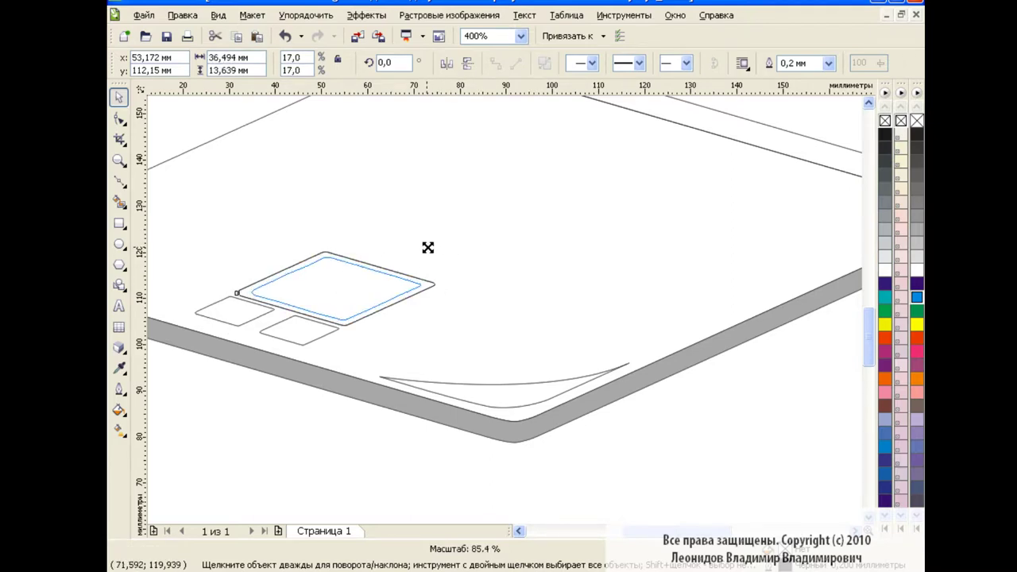
left_click(297, 282)
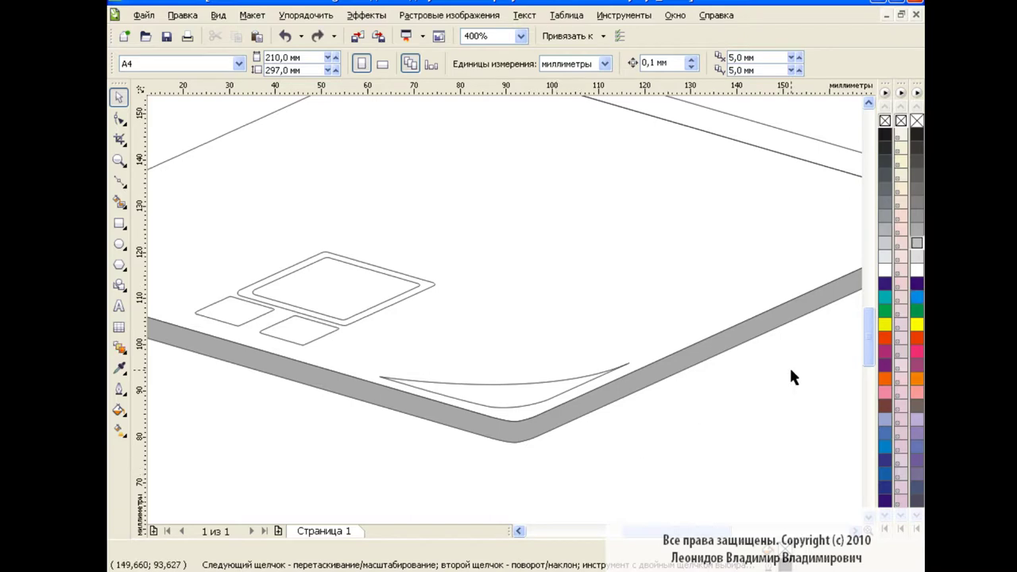
scroll(793, 375, "up", 3)
scroll(793, 375, "right", 2)
scroll(712, 486, "left", 1)
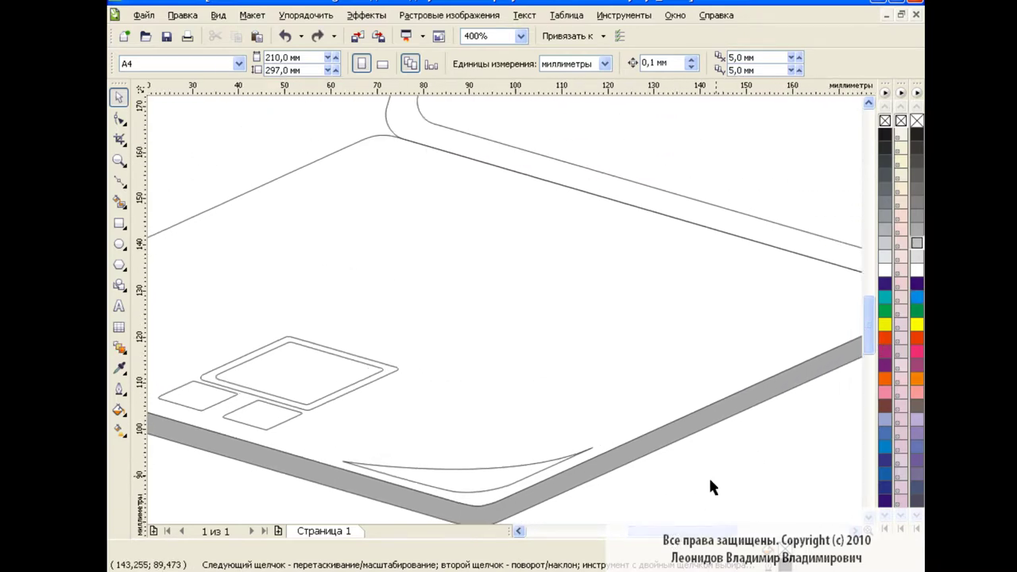
left_click(433, 207)
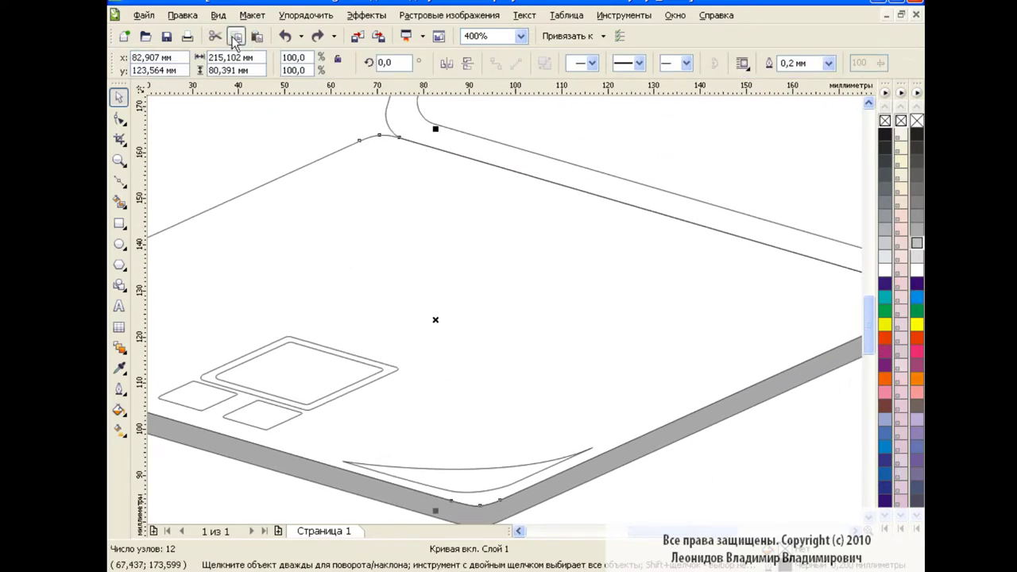
Step: Zoom to 200% and place a 51.7% copy of the deck outline on the deck
left_click(521, 35)
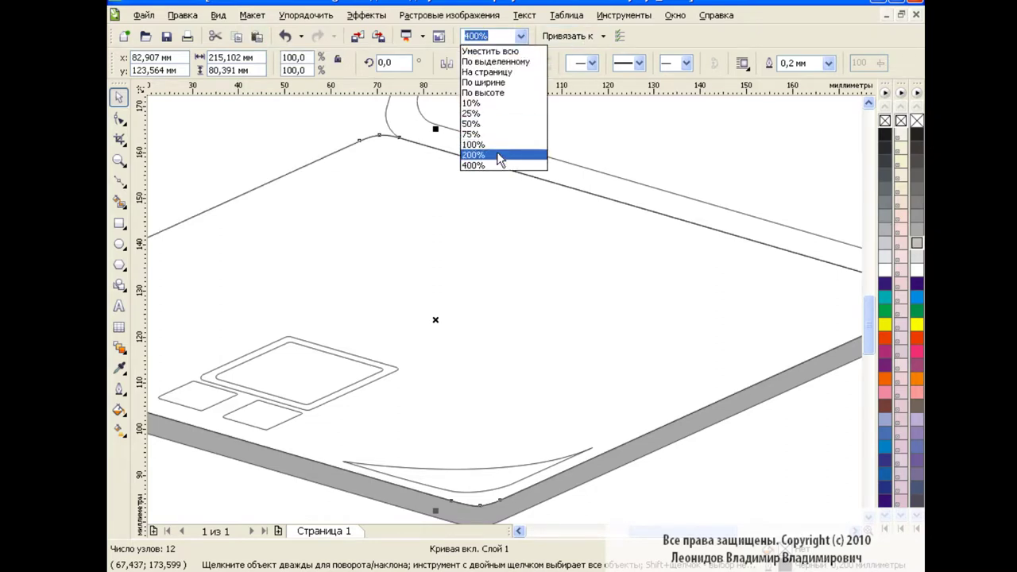
left_click(477, 157)
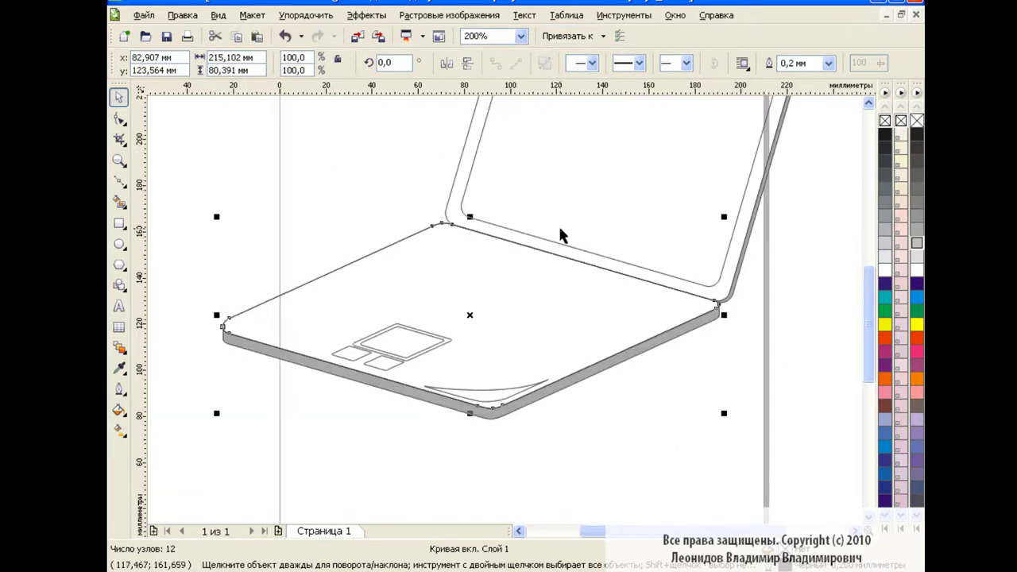
left_click_drag(724, 216, 627, 254)
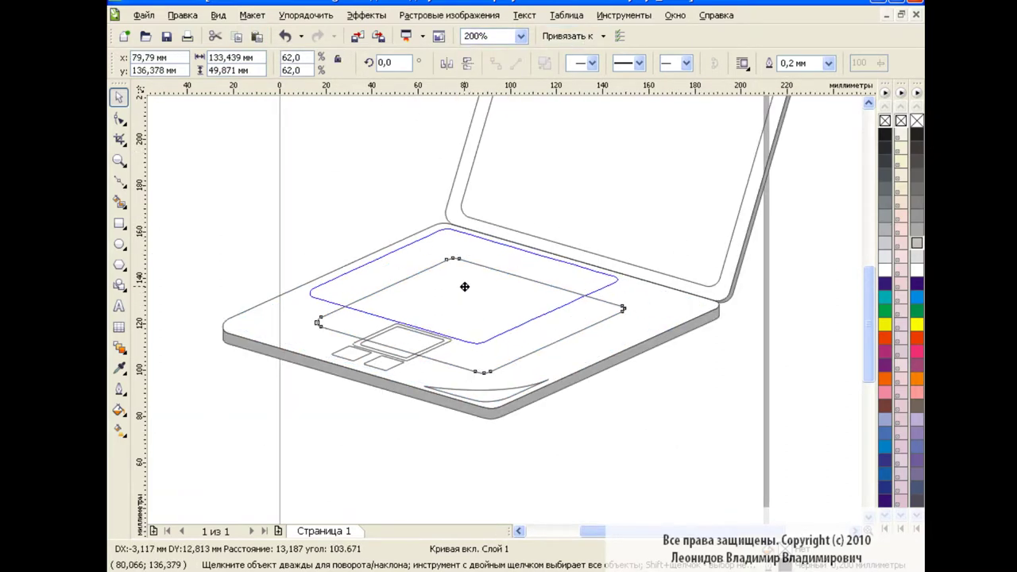
left_click_drag(472, 317, 463, 287)
left_click_drag(623, 351, 595, 341)
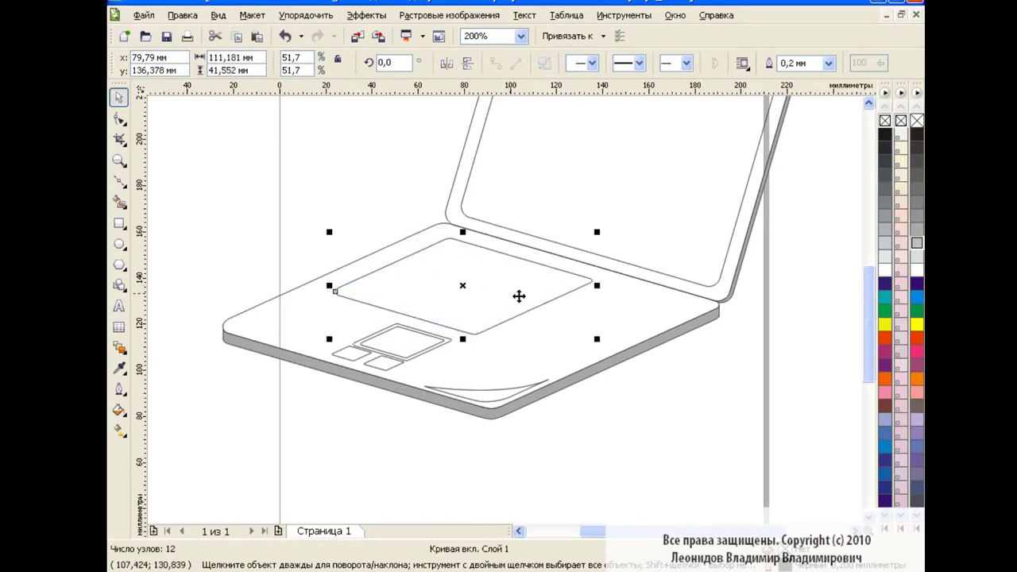
left_click_drag(466, 289, 458, 279)
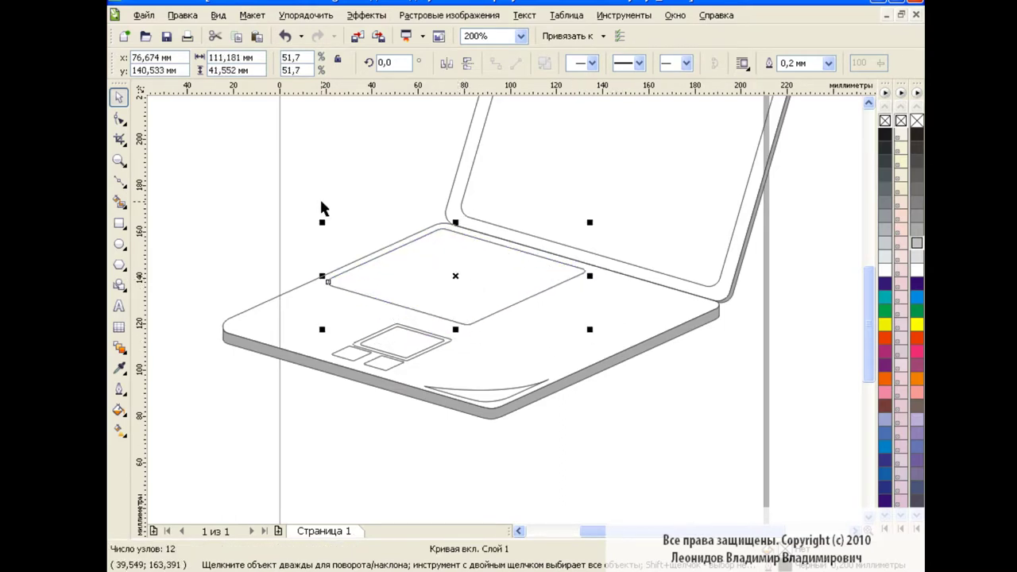
Step: Stretch the keyboard outline's right and bottom nodes toward the deck's right corner
left_click(120, 118)
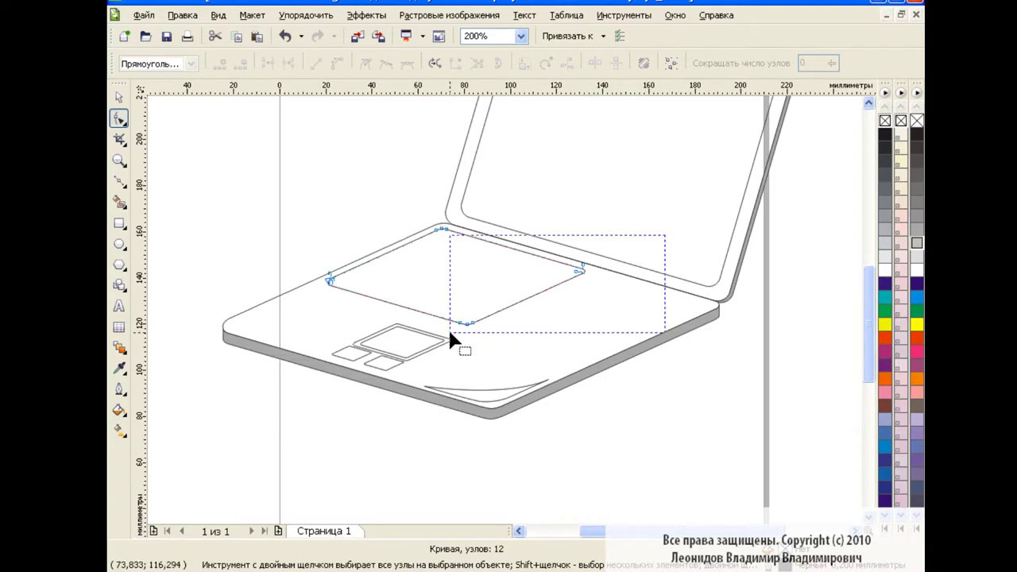
left_click_drag(663, 230, 449, 338)
left_click_drag(583, 279, 702, 314)
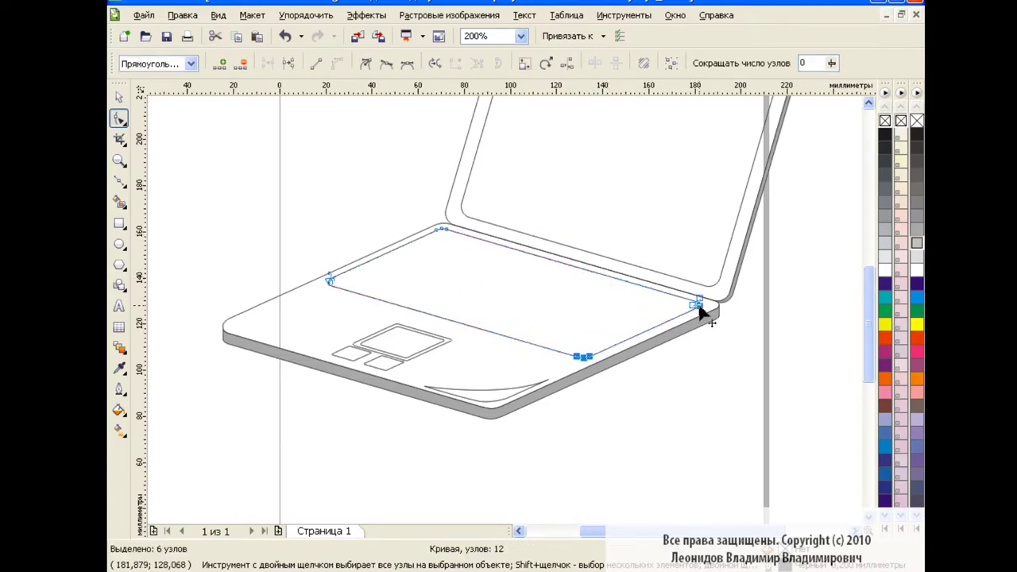
left_click(118, 96)
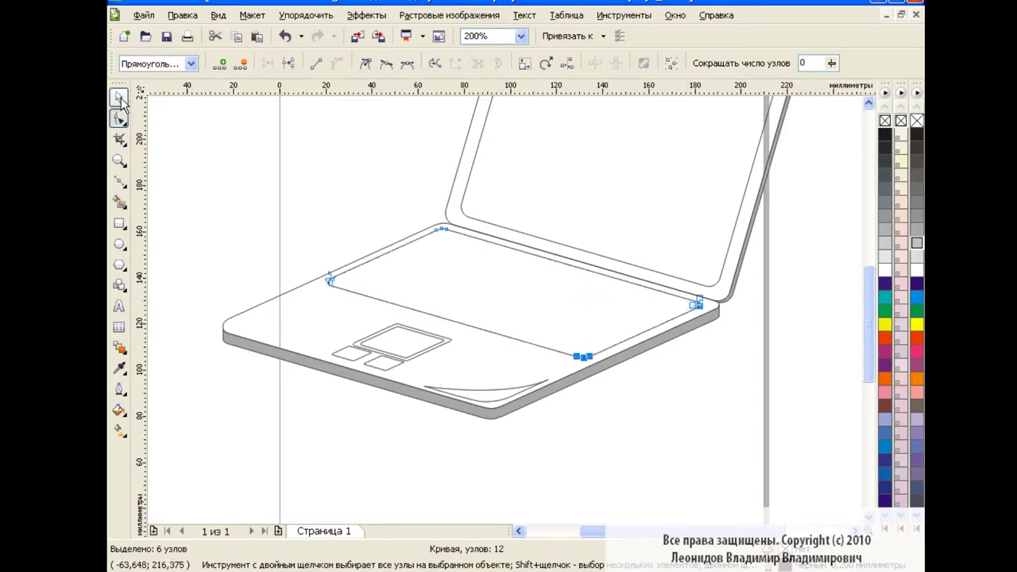
left_click_drag(514, 294, 510, 296)
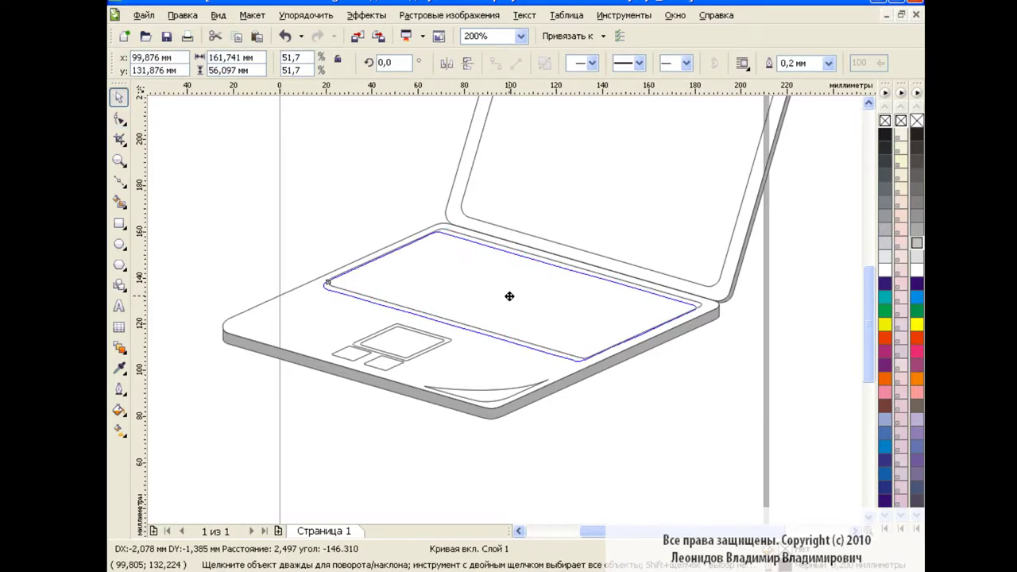
Step: Add a 48.5% inset copy of the keyboard outline, then zoom to 400%
left_click(237, 38)
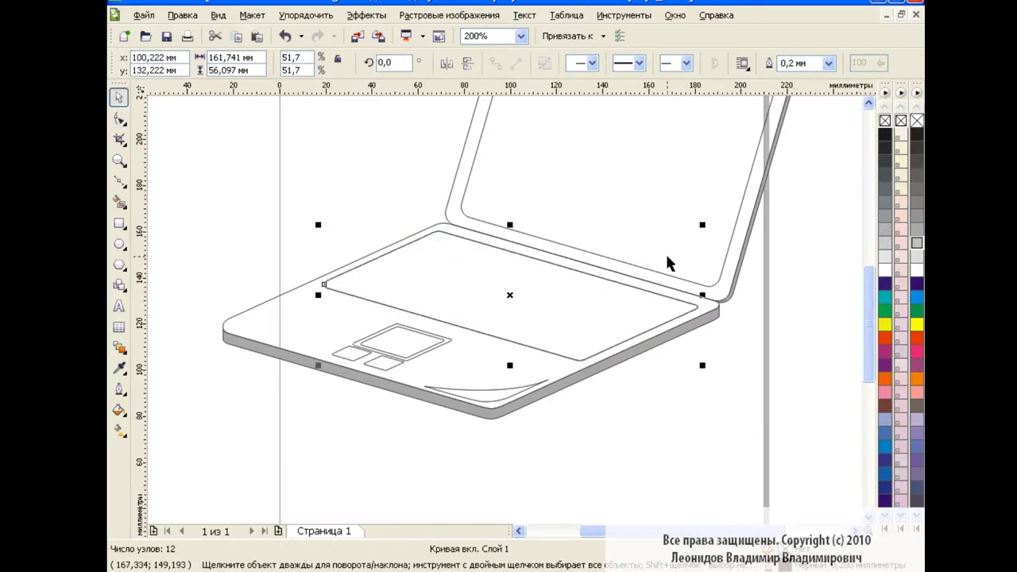
left_click_drag(702, 227, 698, 230)
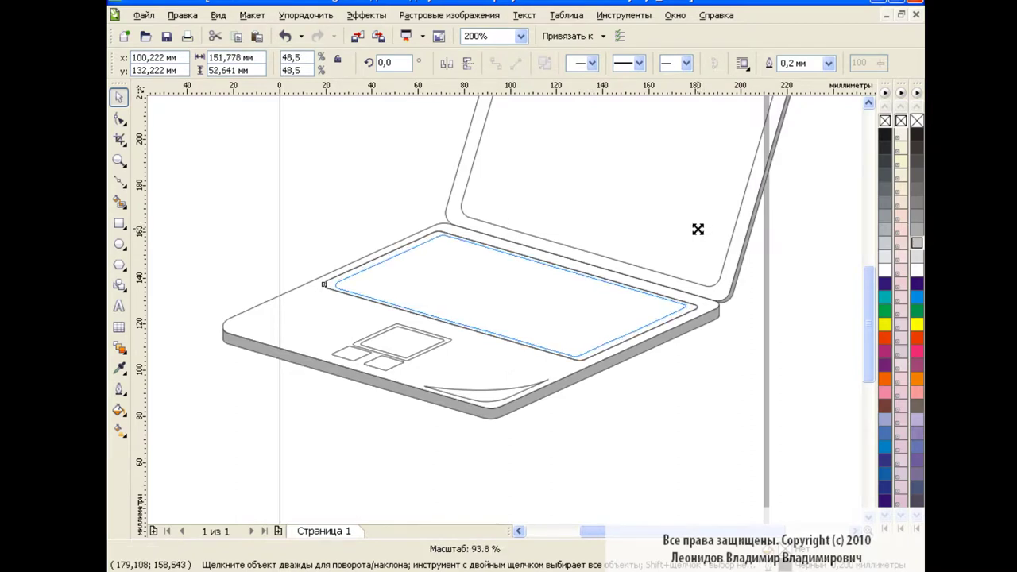
left_click(703, 429)
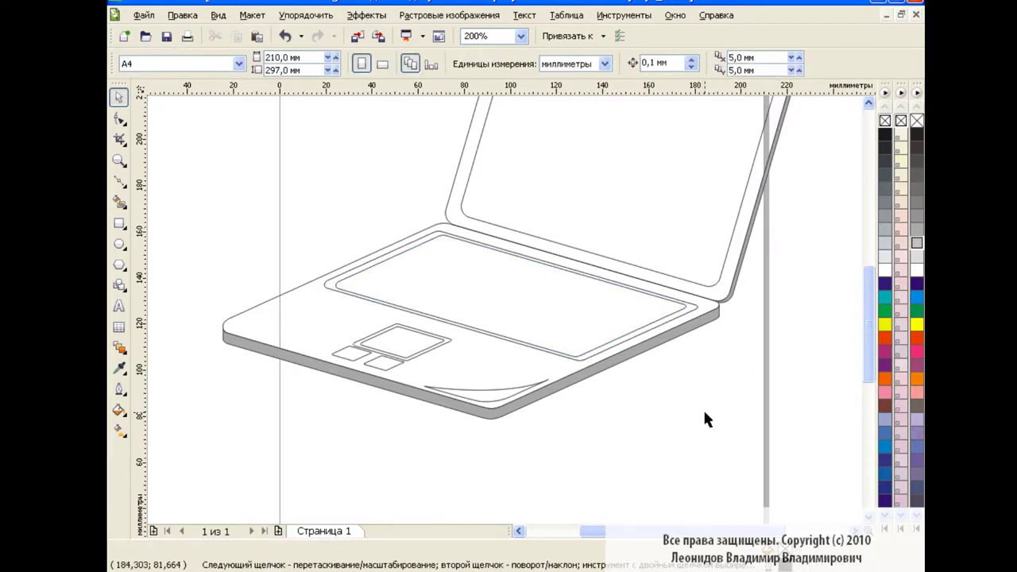
left_click(522, 36)
left_click(513, 157)
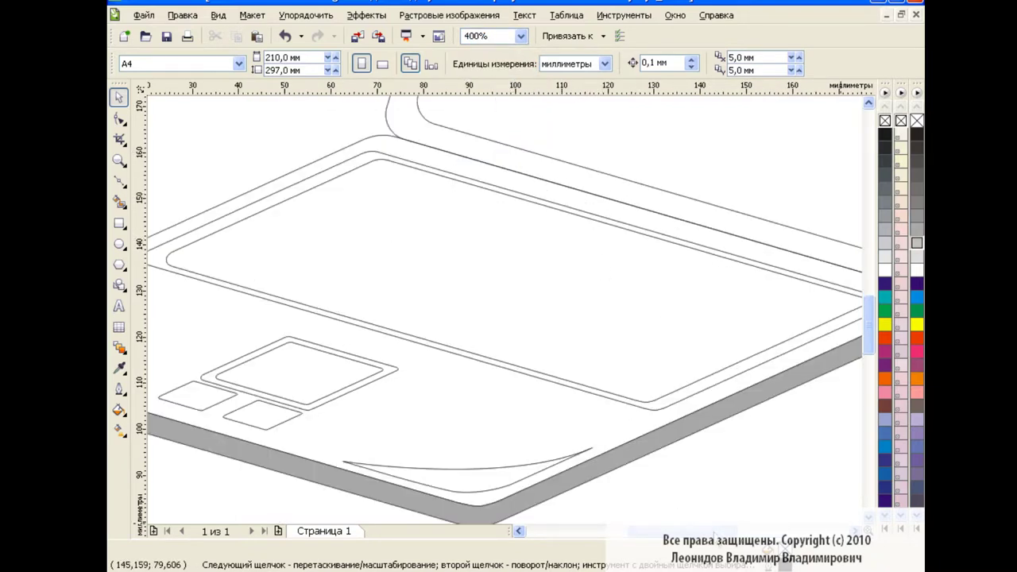
left_click(120, 182)
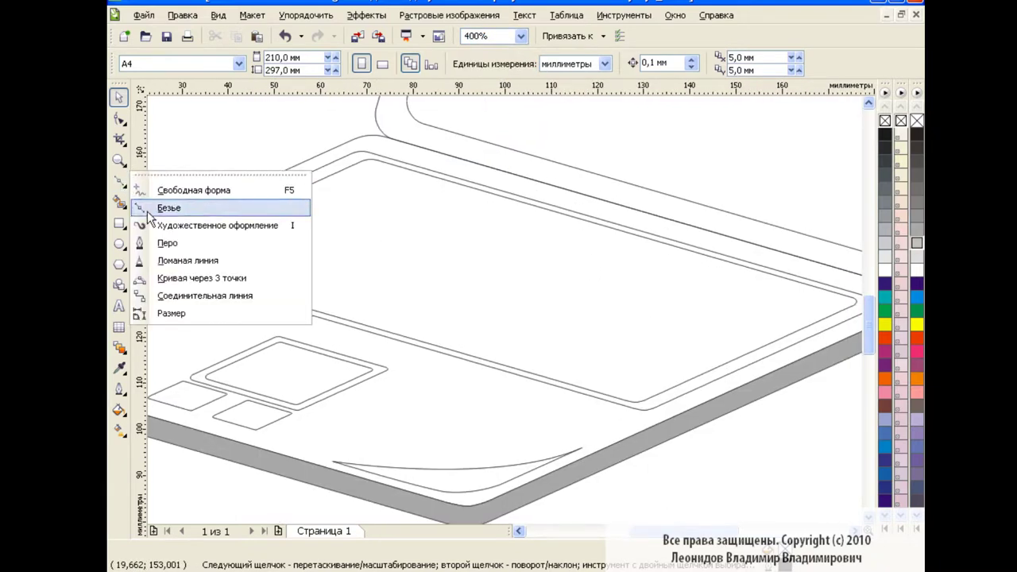
Step: Draw a line along the keyboard area's top edge and copy it to the lower edge
left_click(188, 260)
left_click(356, 163)
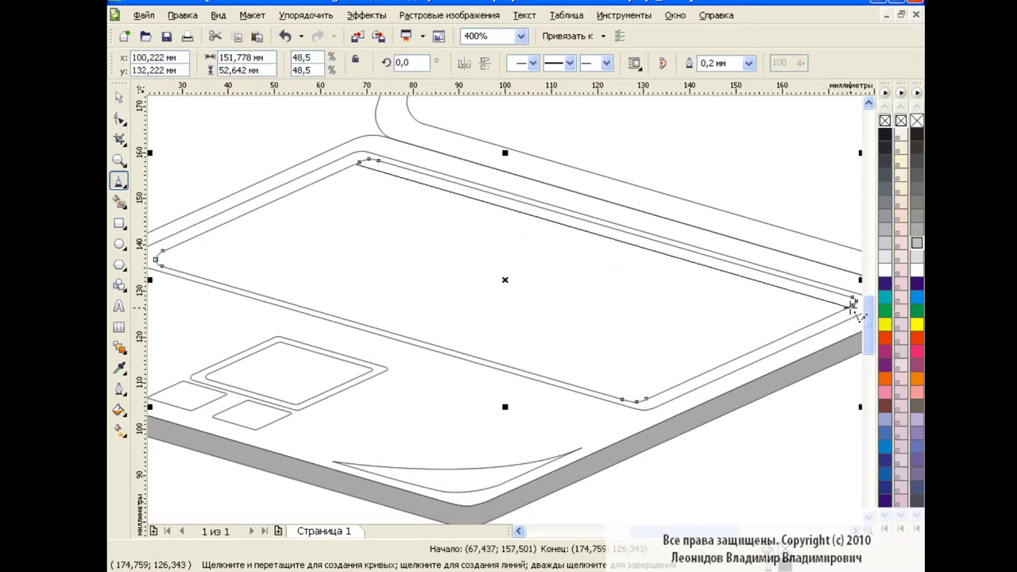
double_click(855, 306)
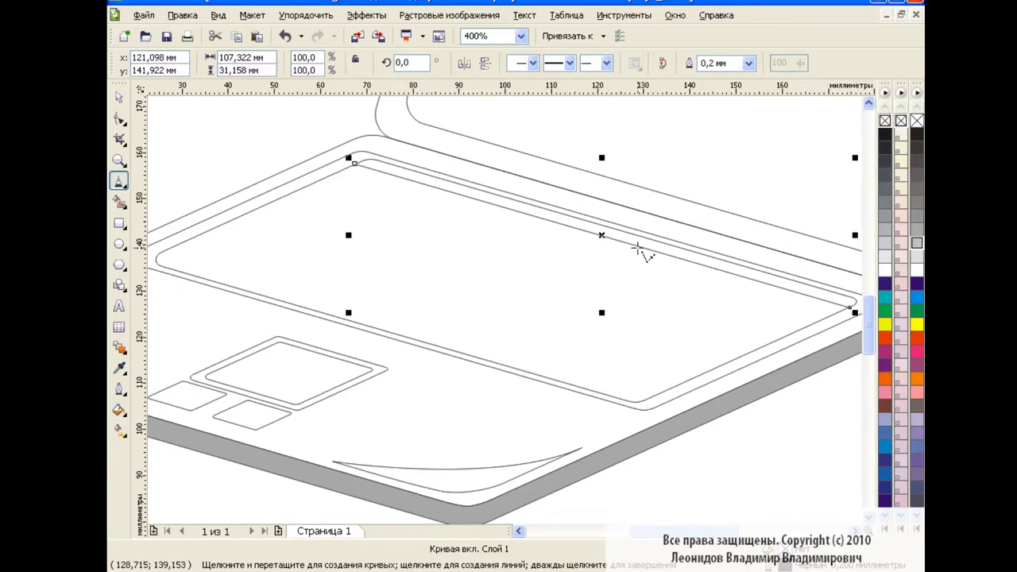
key("space")
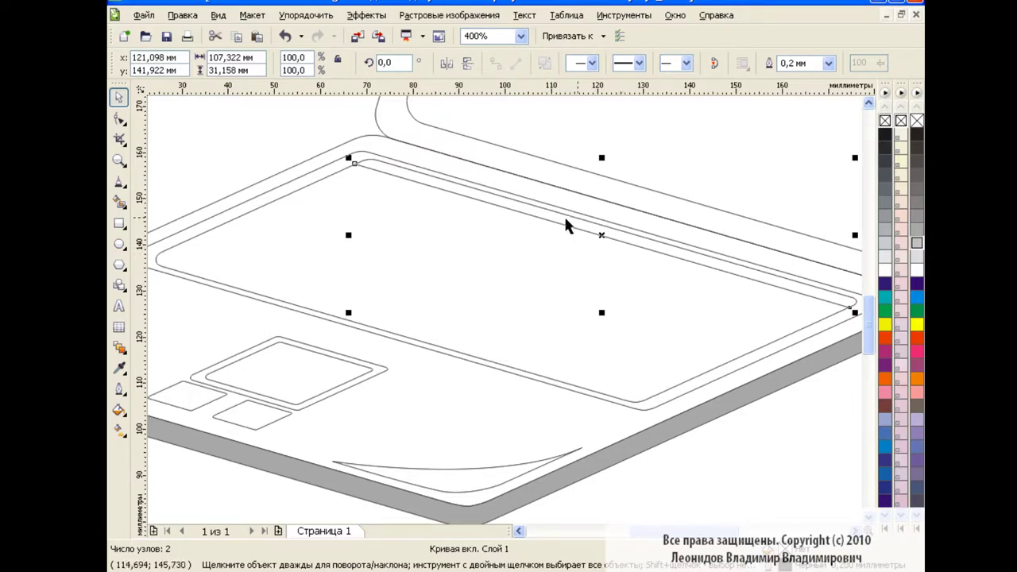
left_click(256, 35)
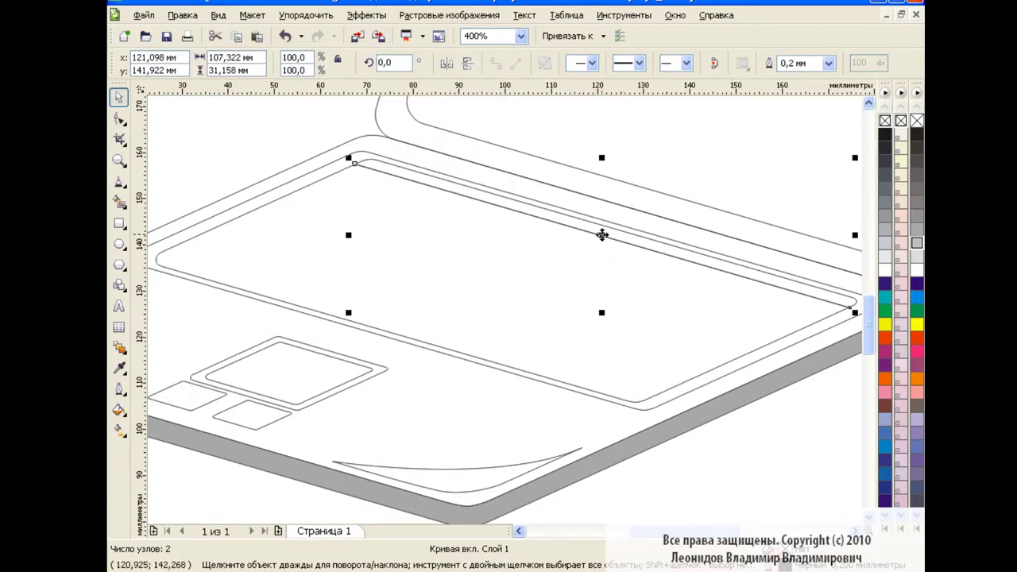
left_click_drag(603, 235, 410, 321)
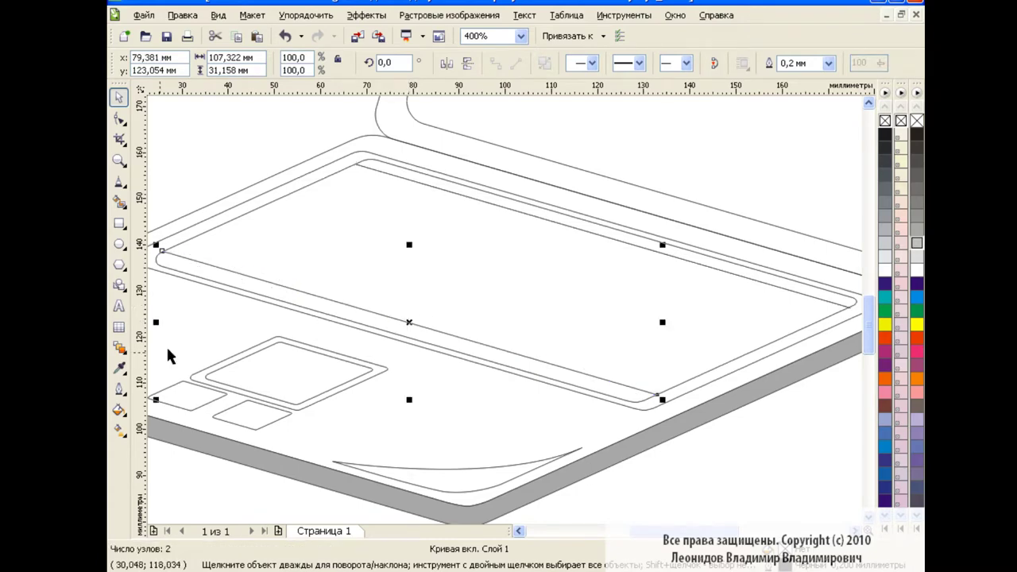
Step: Blend the upper edge line into the lower one with 7 steps
left_click(120, 348)
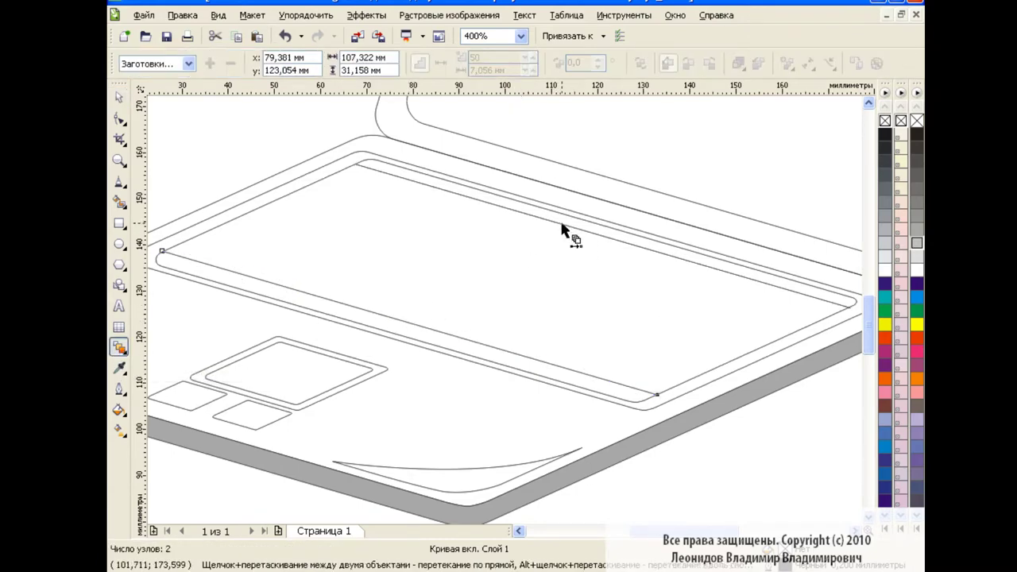
left_click_drag(602, 236, 505, 280)
left_click(285, 36)
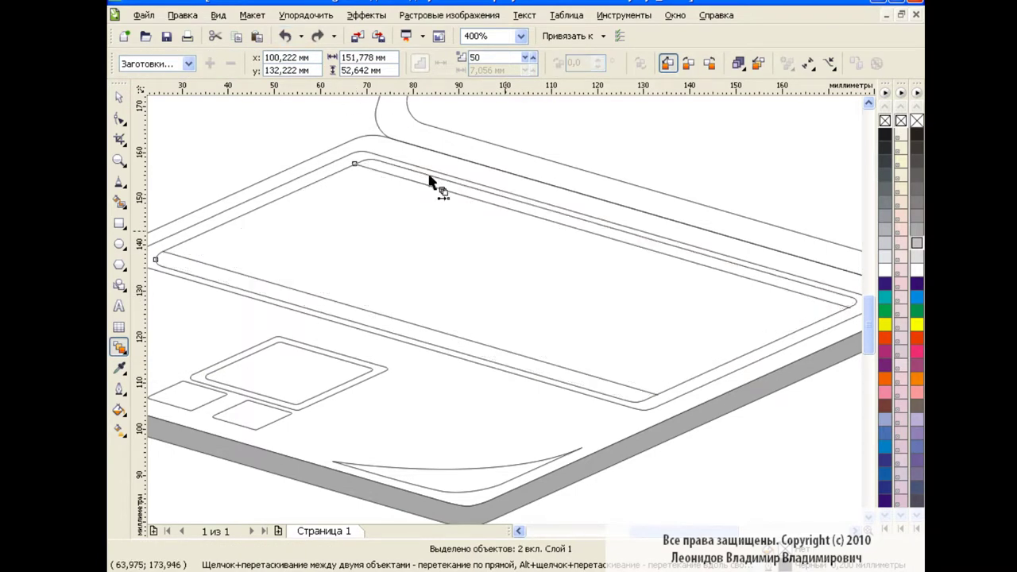
left_click_drag(587, 228, 434, 330)
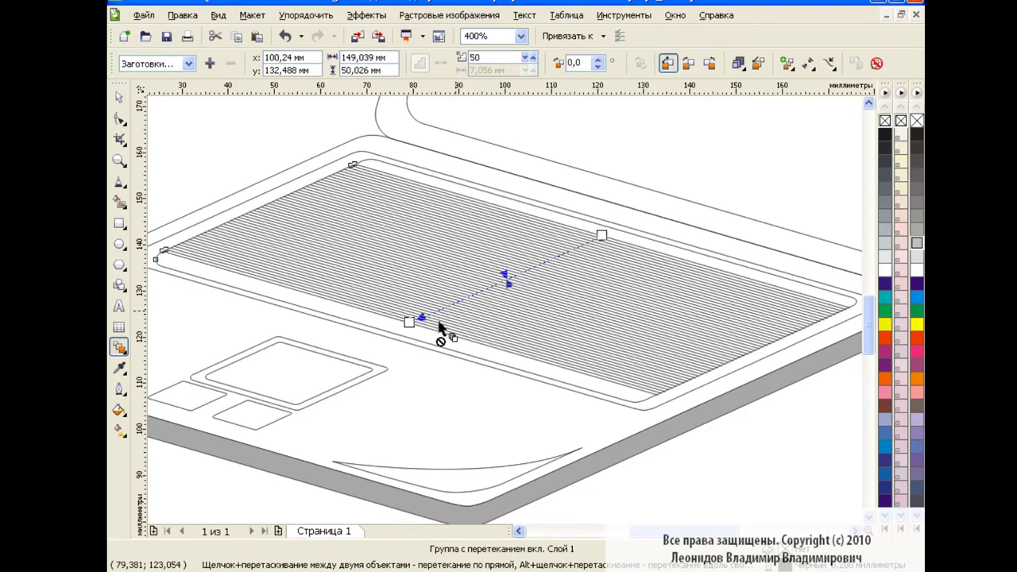
type("10")
key("Return")
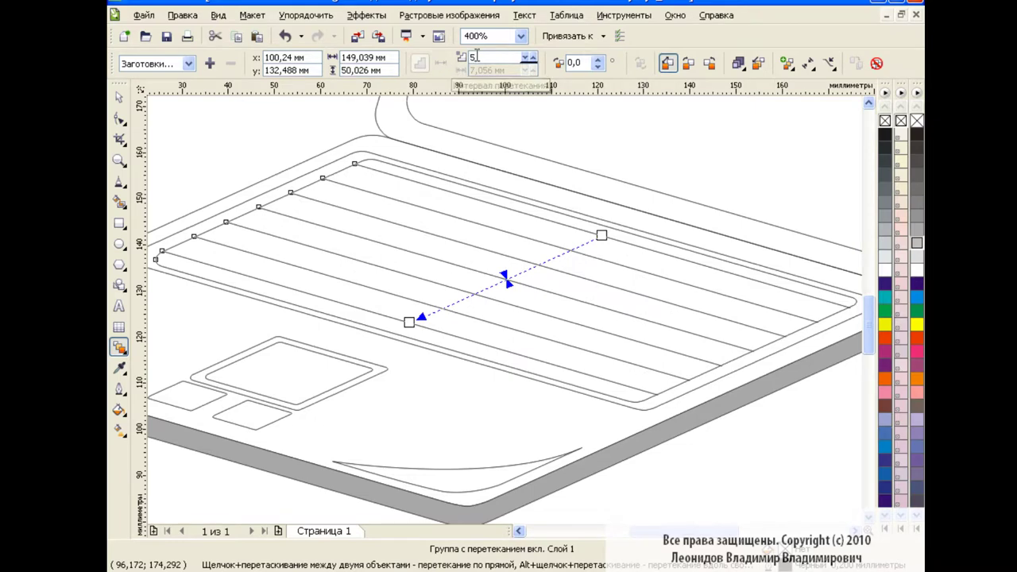
type("7")
key("Return")
key("space")
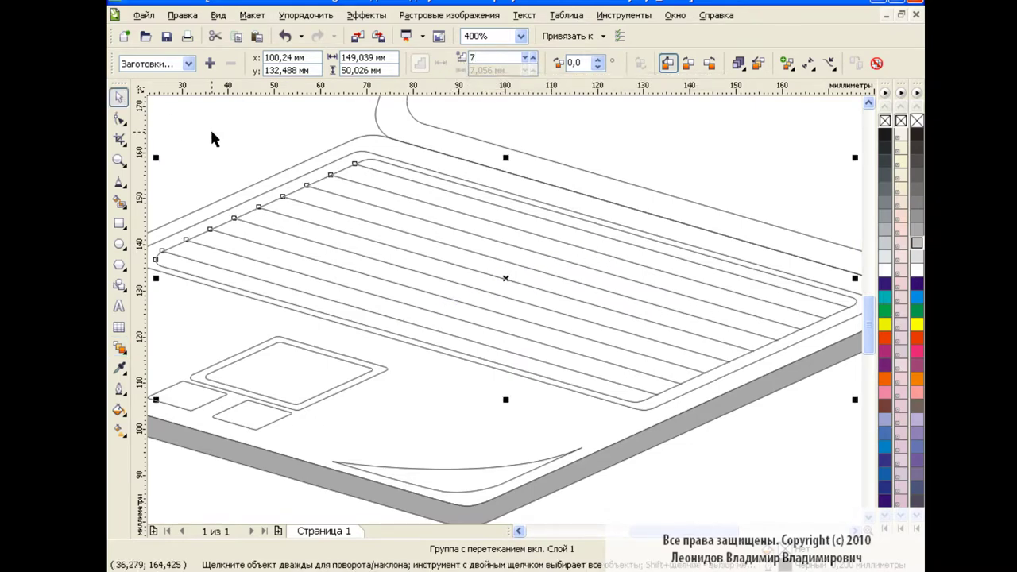
left_click(210, 128)
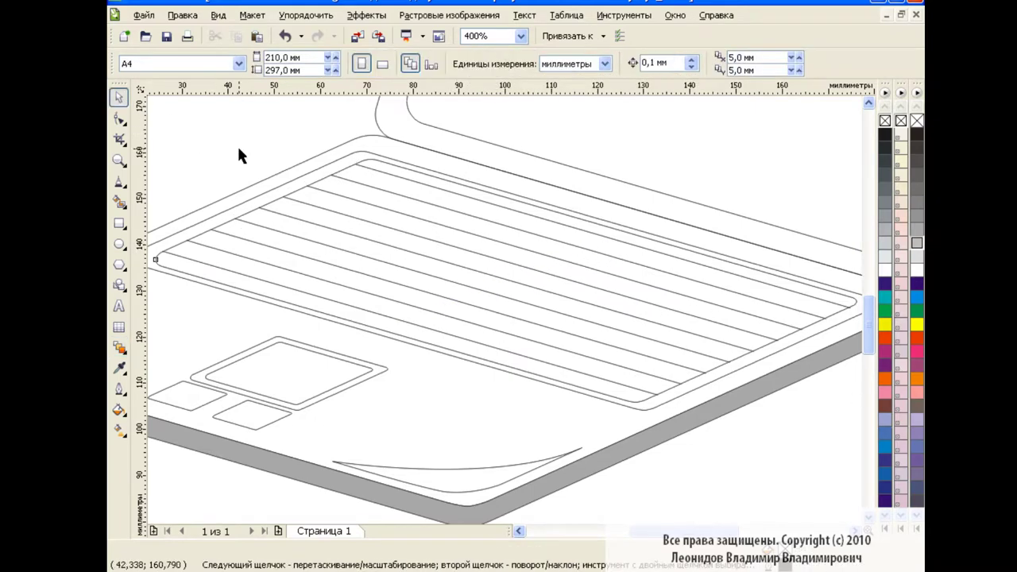
Step: Draw a slanted line at the keyboard's left end and copy it to the right end
left_click(119, 182)
left_click(181, 270)
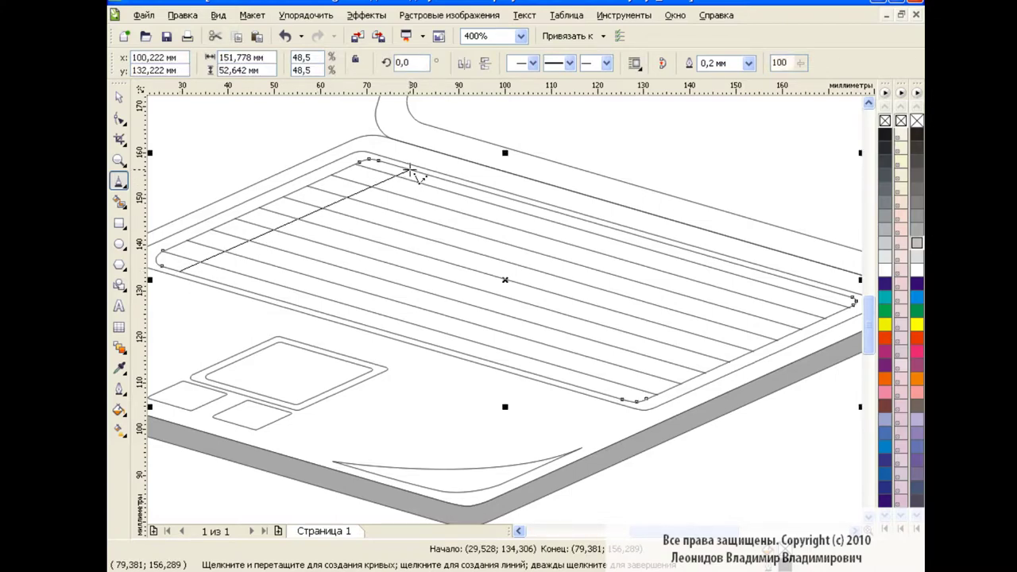
left_click(411, 166)
left_click_drag(295, 220, 707, 339)
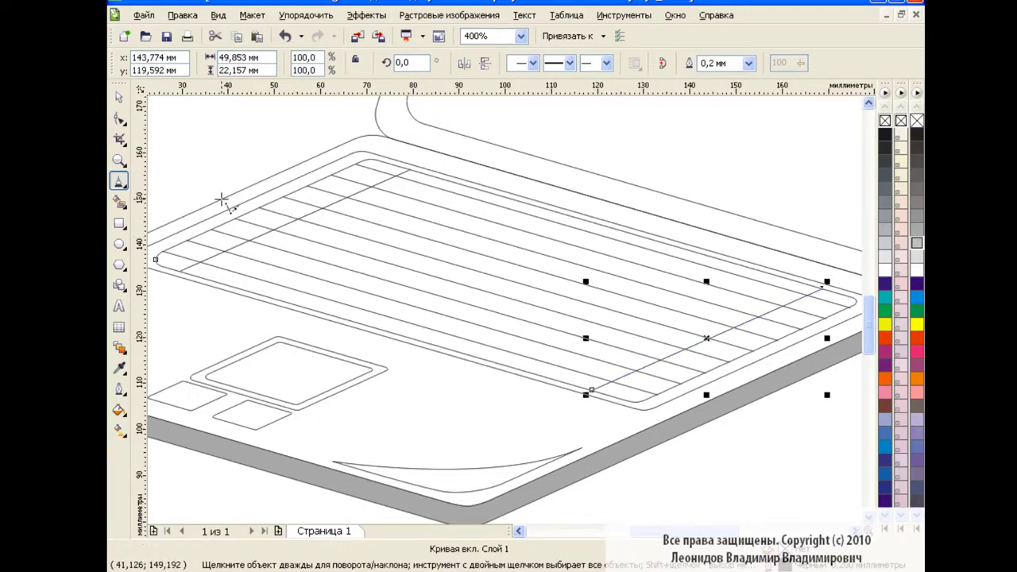
Step: Blend the two slanted lines with 7 steps to form the key columns
left_click(119, 347)
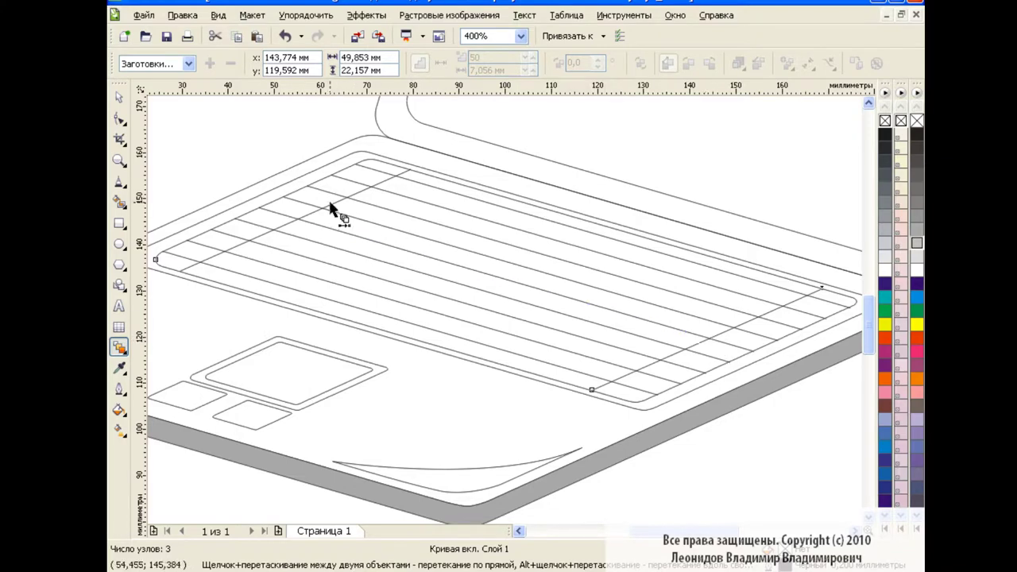
left_click_drag(705, 347, 318, 219)
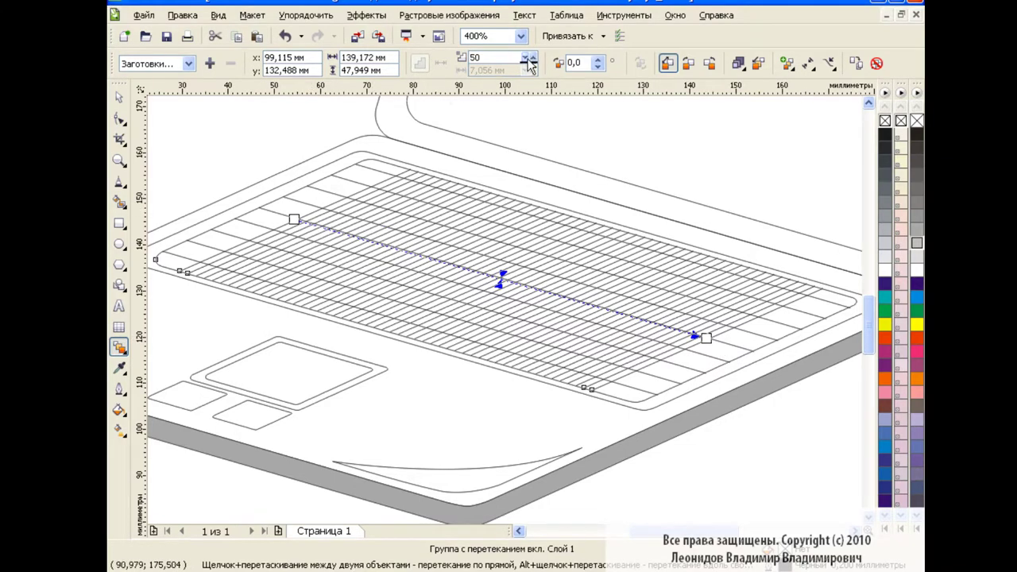
type("7")
key("Return")
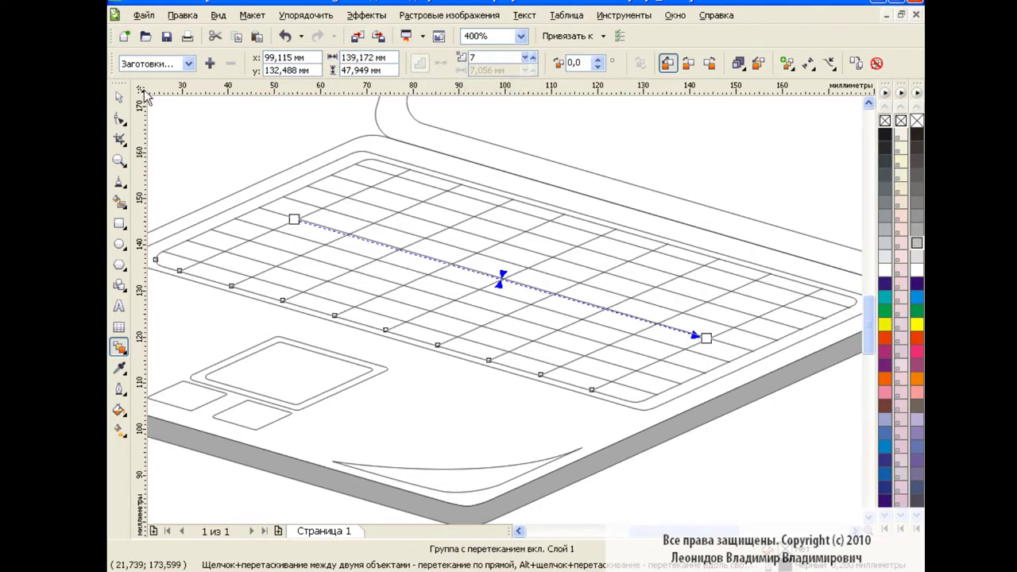
left_click(120, 97)
left_click(225, 156)
Step: Zoom to 400% and draw a closed polyline hinge outline beside the screen's left edge
left_click(521, 36)
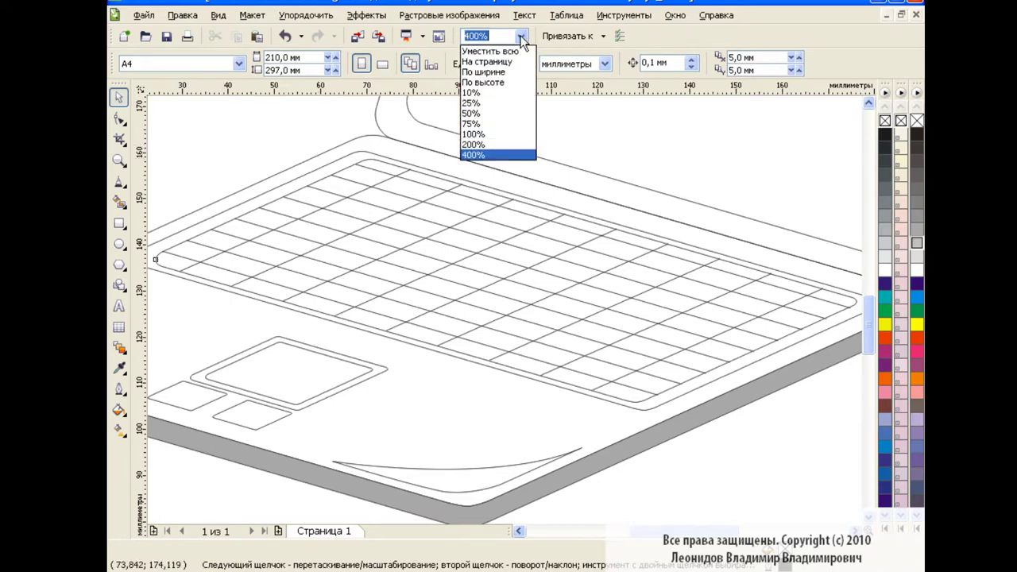
left_click(481, 137)
left_click(521, 35)
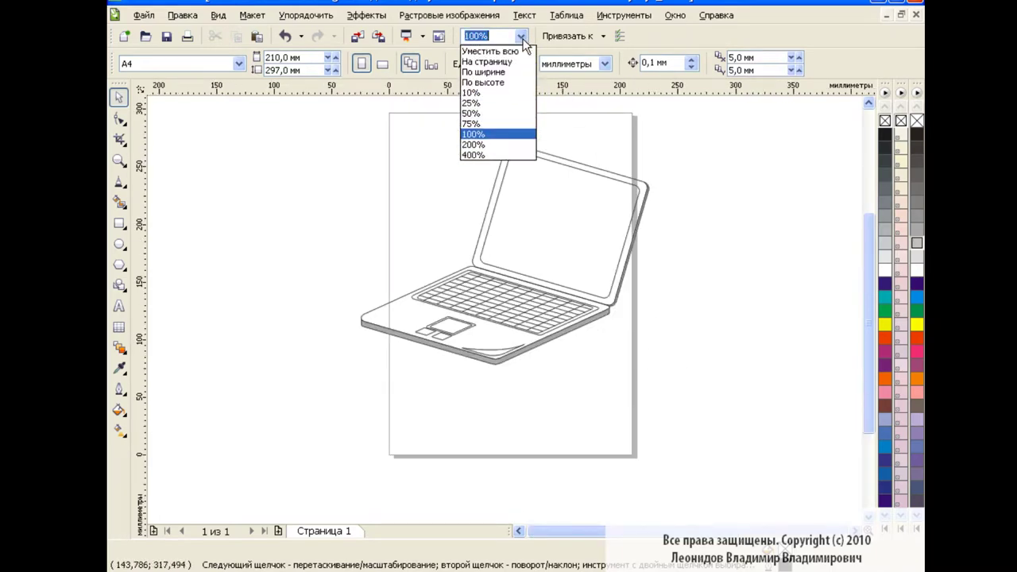
left_click(481, 146)
left_click_drag(874, 314, 862, 284)
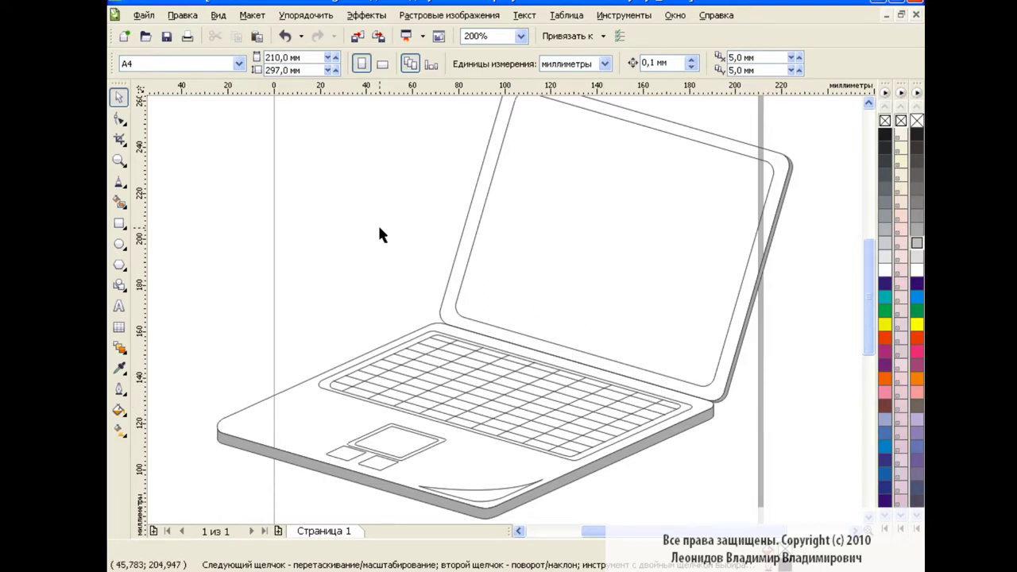
left_click(521, 35)
left_click(493, 153)
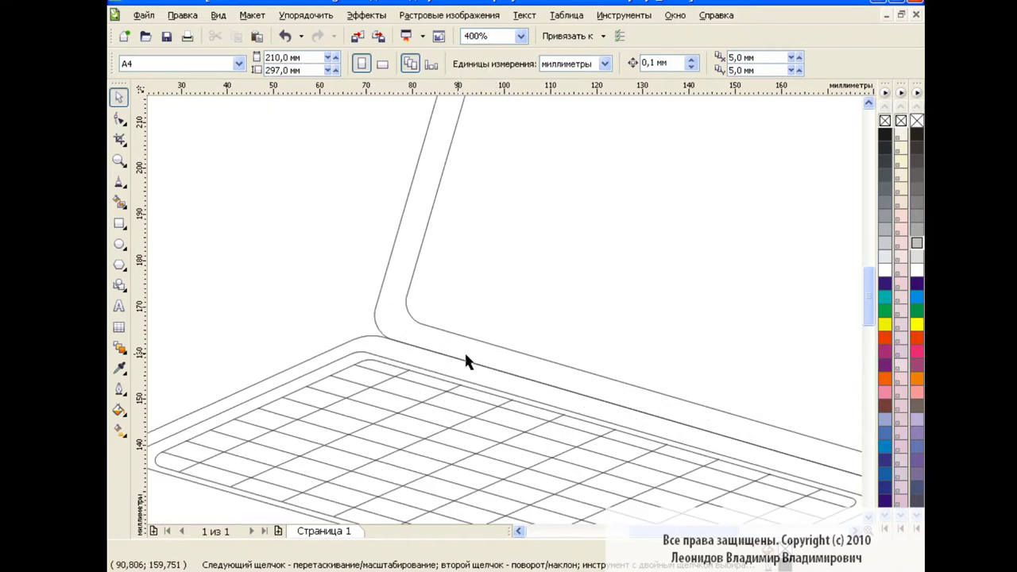
key("F5")
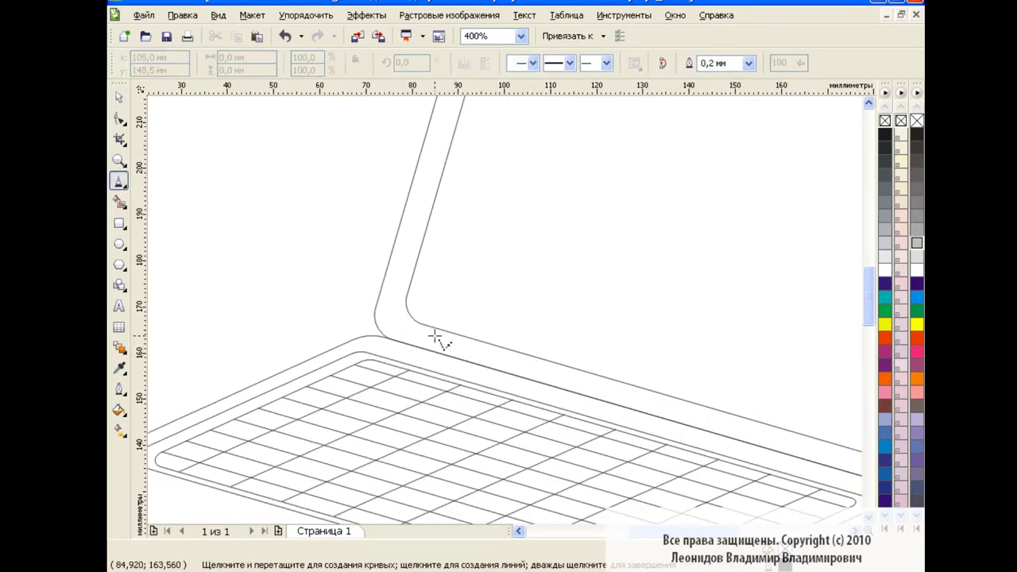
left_click(397, 284)
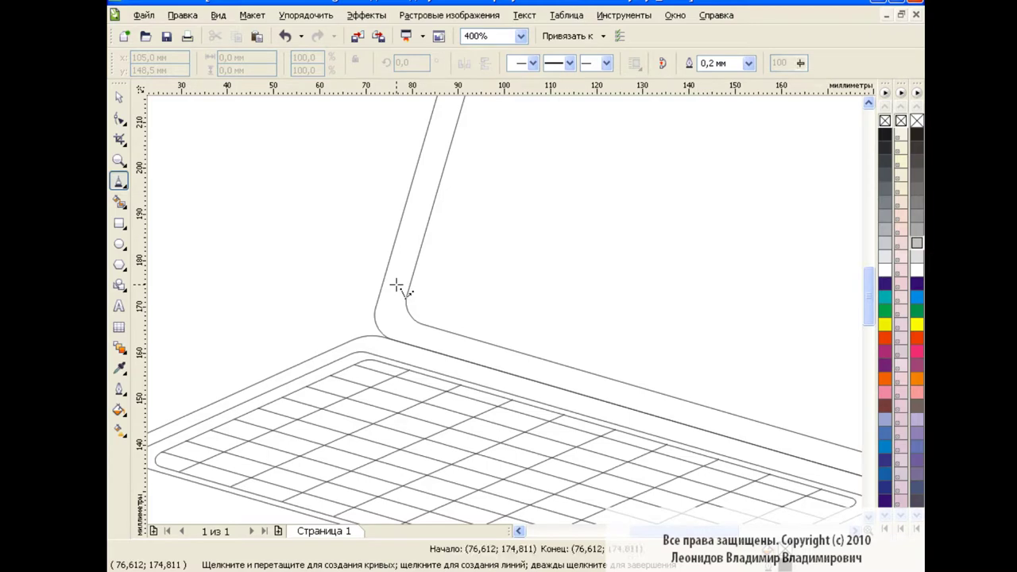
left_click(382, 337)
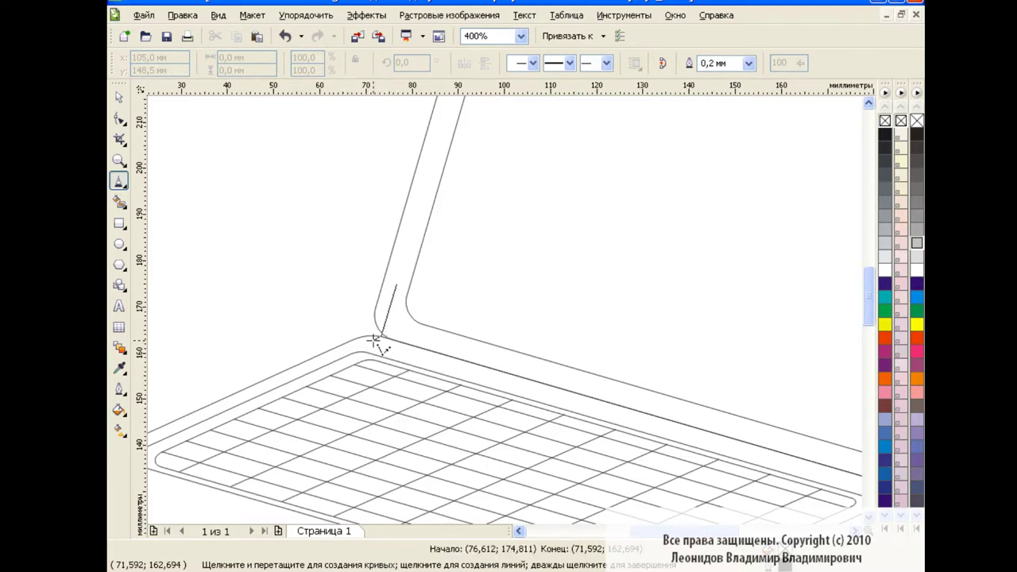
left_click(334, 359)
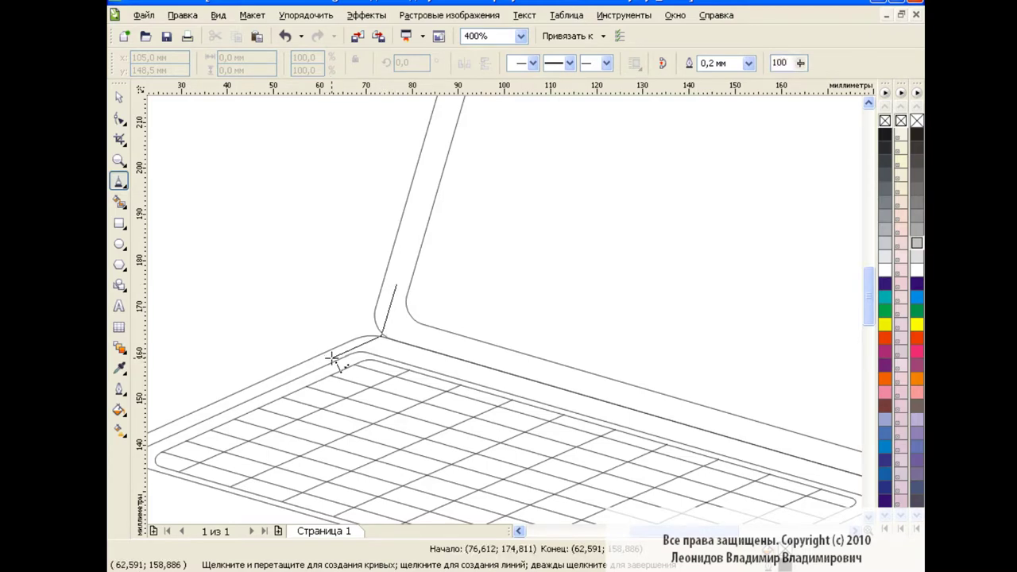
left_click(432, 379)
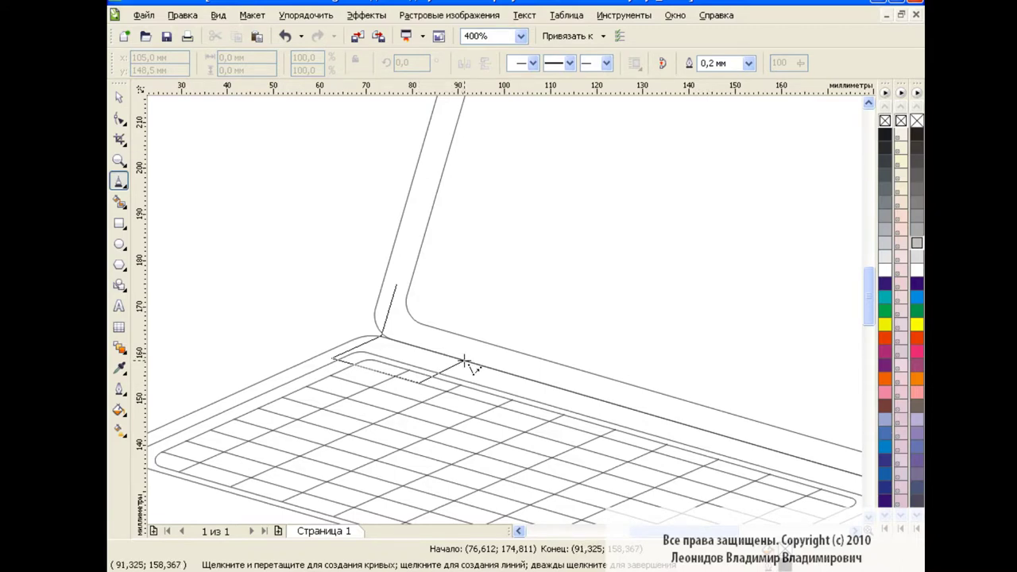
left_click(464, 361)
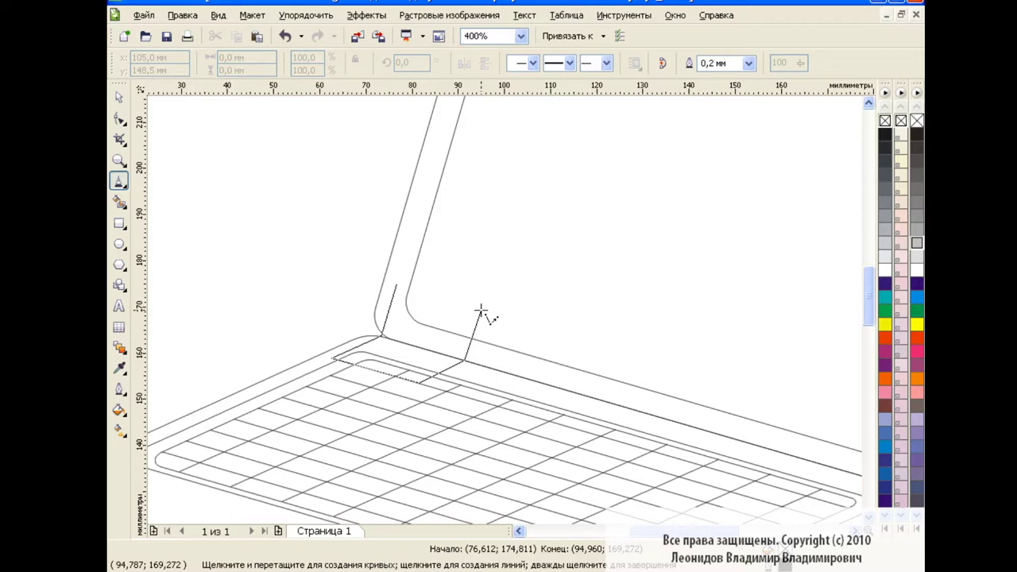
left_click(481, 310)
double_click(397, 284)
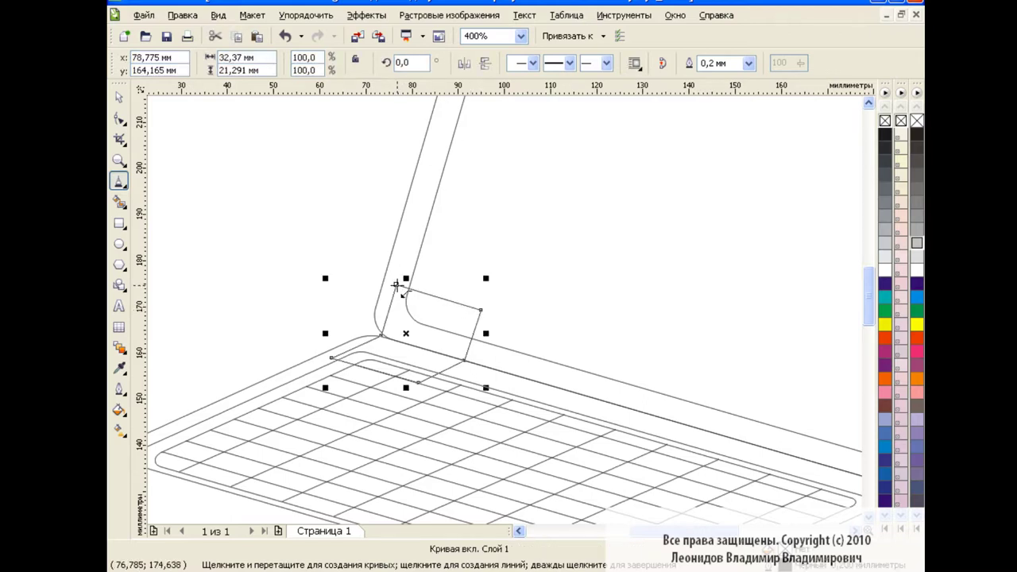
Step: Scale the hinge shape to 19.5% and adjust its right-hand nodes
mouse_move(486, 388)
left_mouse_down()
mouse_move(398, 311)
mouse_move(354, 295)
mouse_move(408, 342)
left_mouse_up()
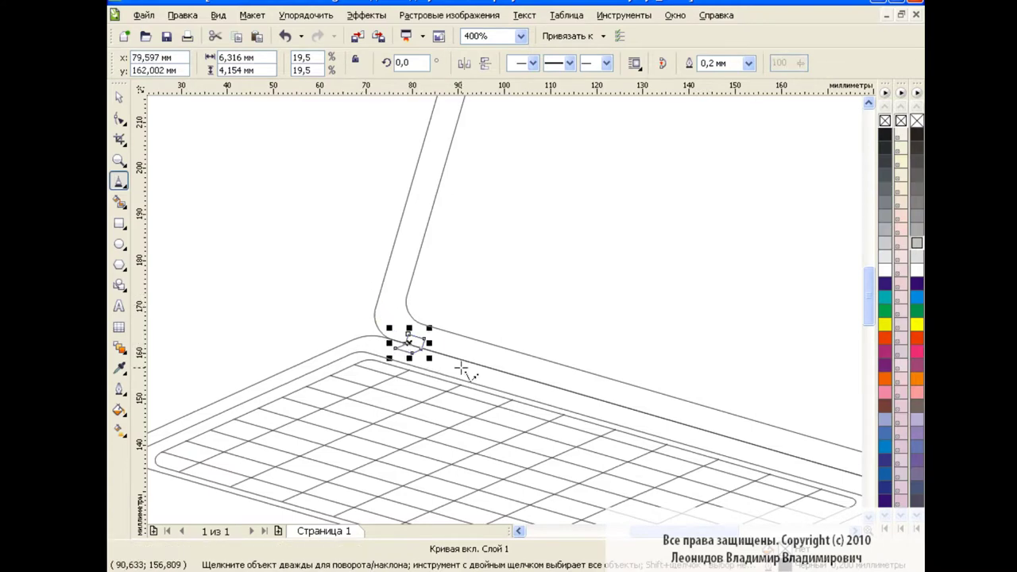
key("F10")
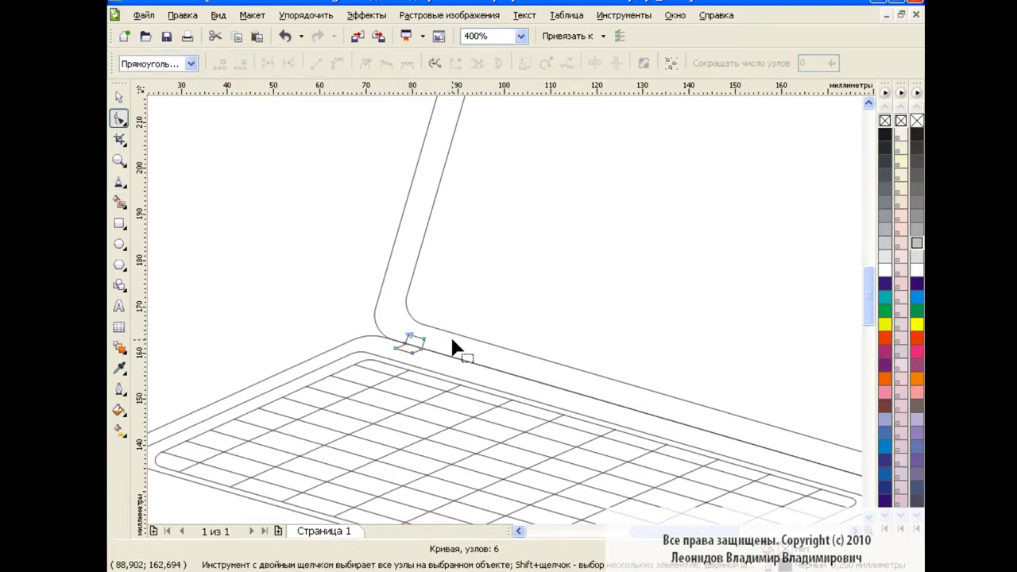
left_click_drag(410, 355, 459, 363)
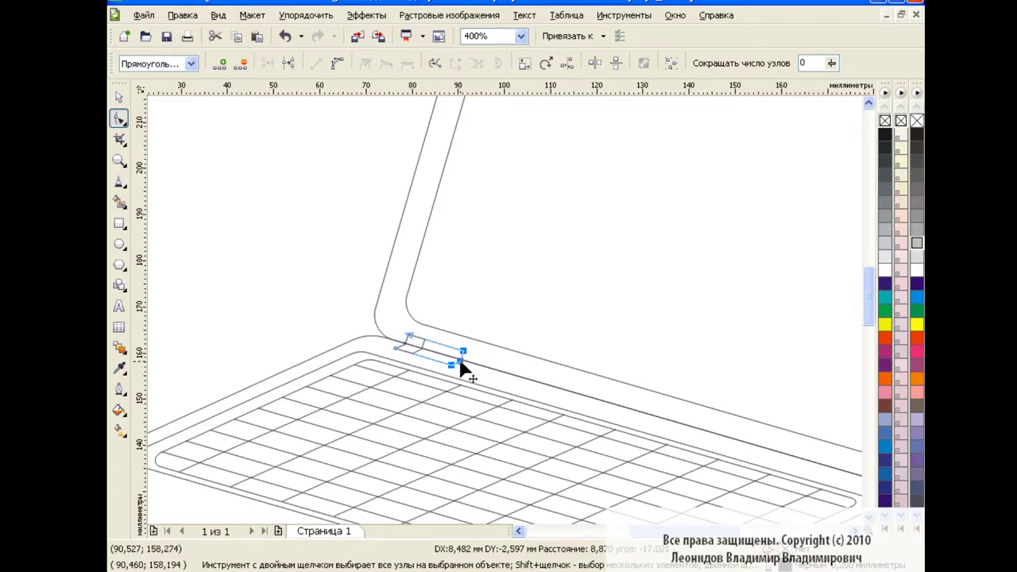
left_click(119, 96)
Step: Drag a copy of the left hinge to the screen's right end, then zoom out to the page
left_click(305, 281)
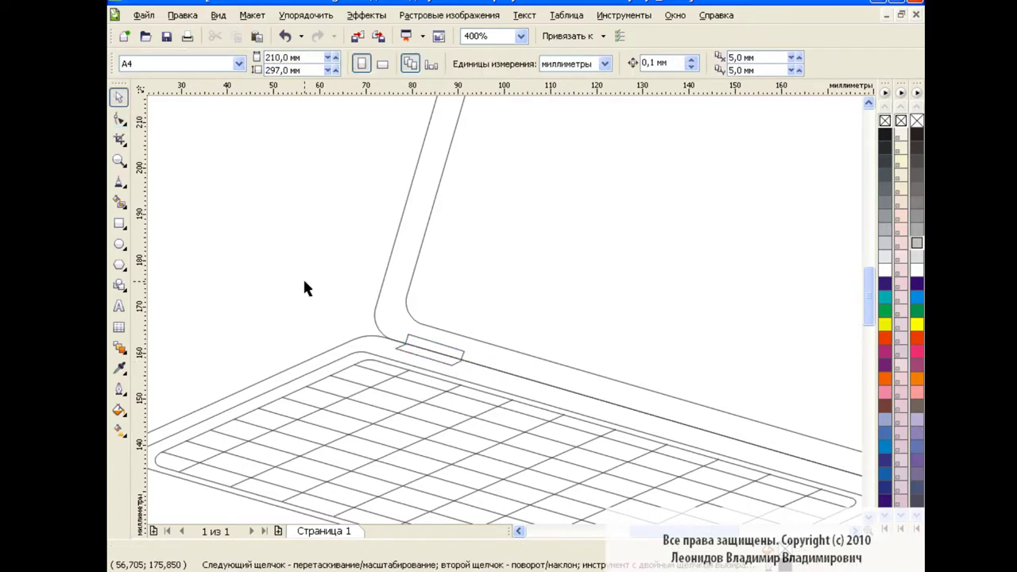
left_click(446, 358)
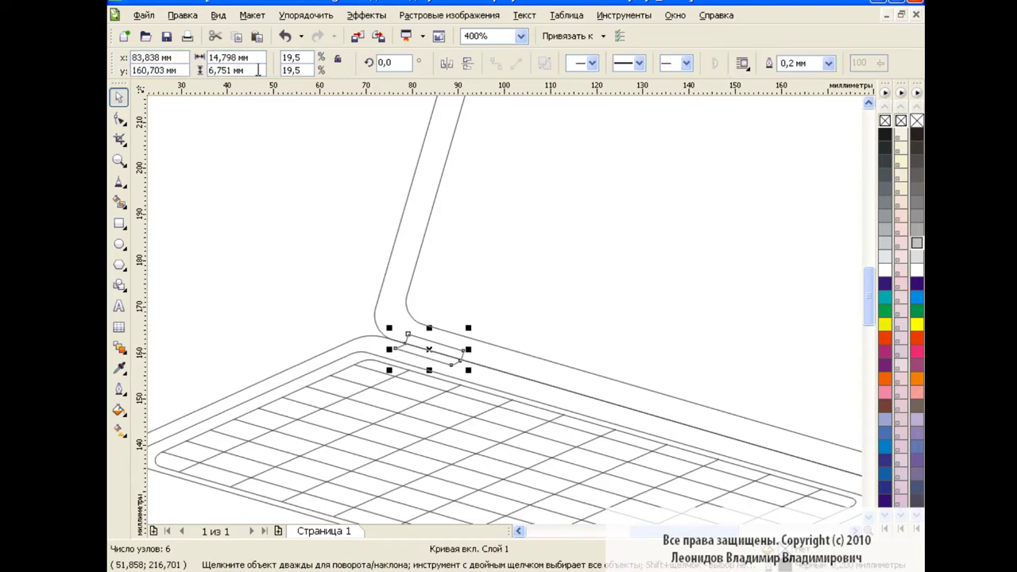
left_click_drag(429, 350, 797, 454)
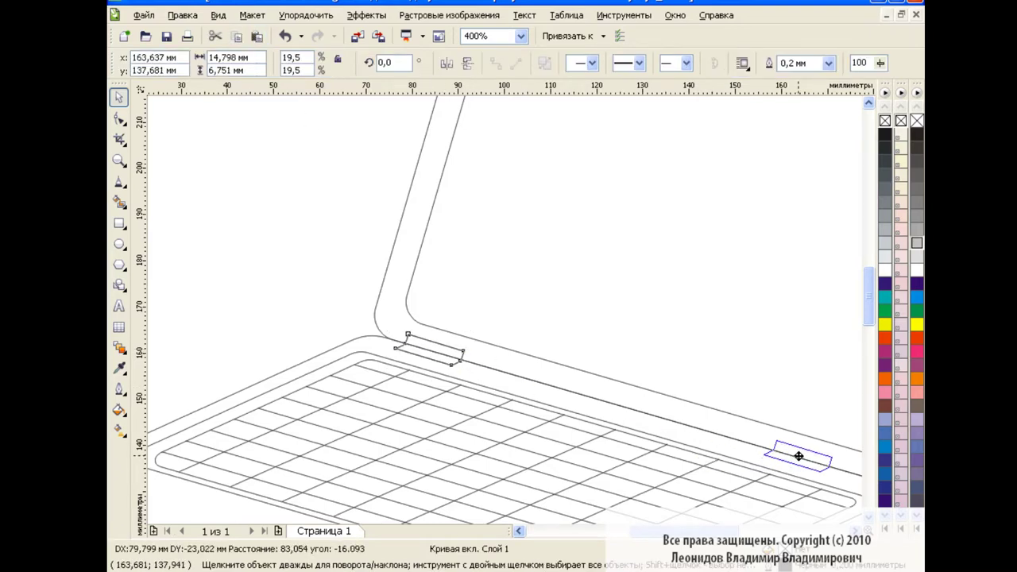
scroll(798, 455, "right", 2)
left_click_drag(720, 454, 788, 473)
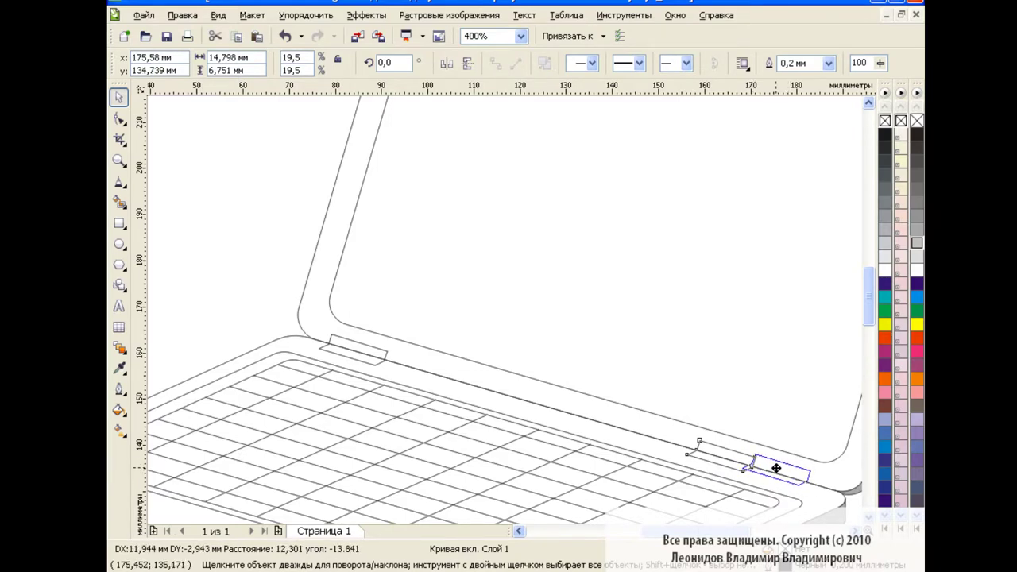
left_click_drag(788, 473, 776, 470)
left_click(273, 246)
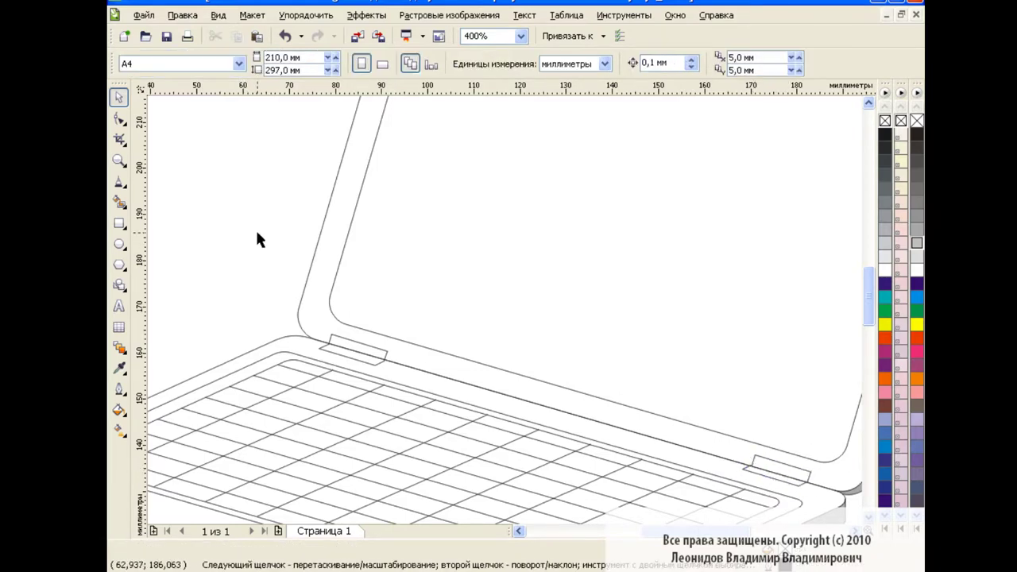
left_click(520, 35)
left_click(484, 130)
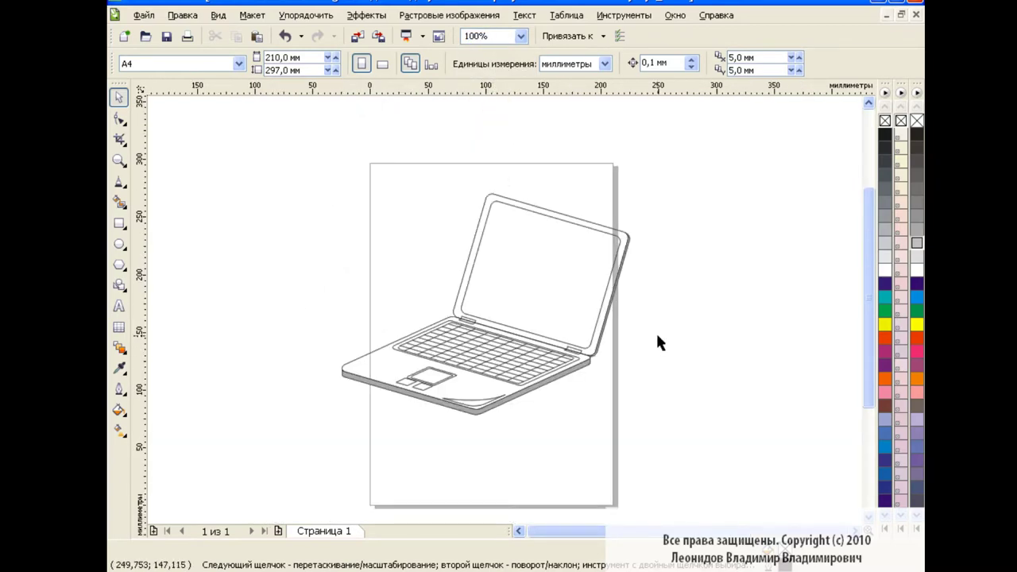
Step: Zoom to 400% and draw a narrow slot outline on the laptop base's edge
left_click(520, 36)
left_click(485, 156)
scroll(870, 332, "down", 3)
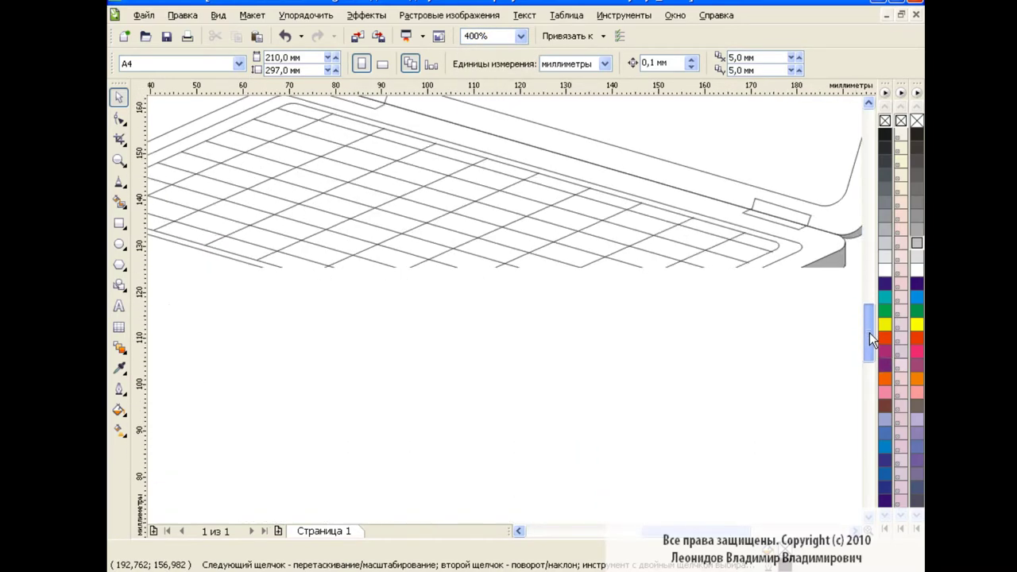
scroll(834, 327, "down", 3)
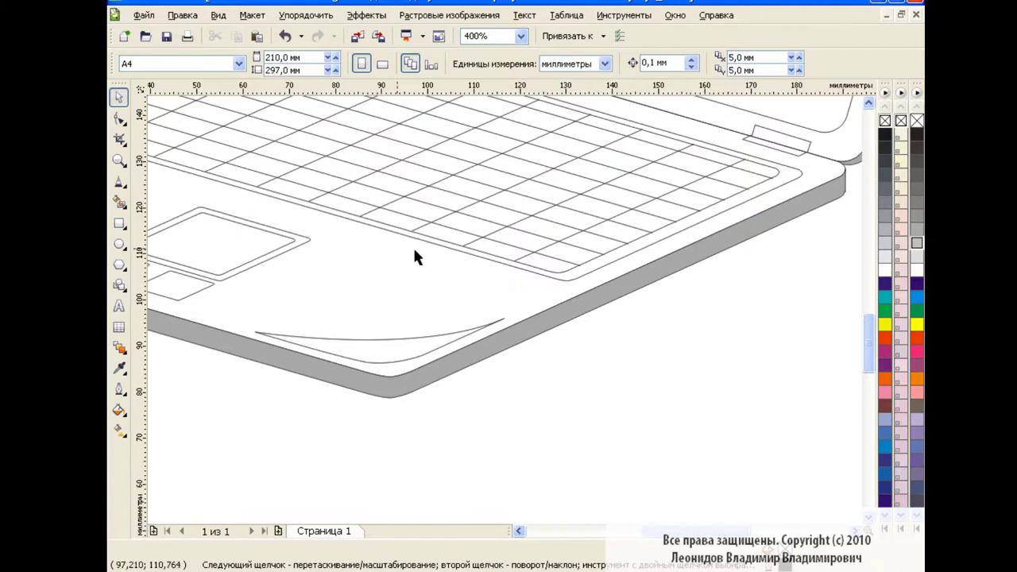
left_click(119, 181)
left_click(167, 202)
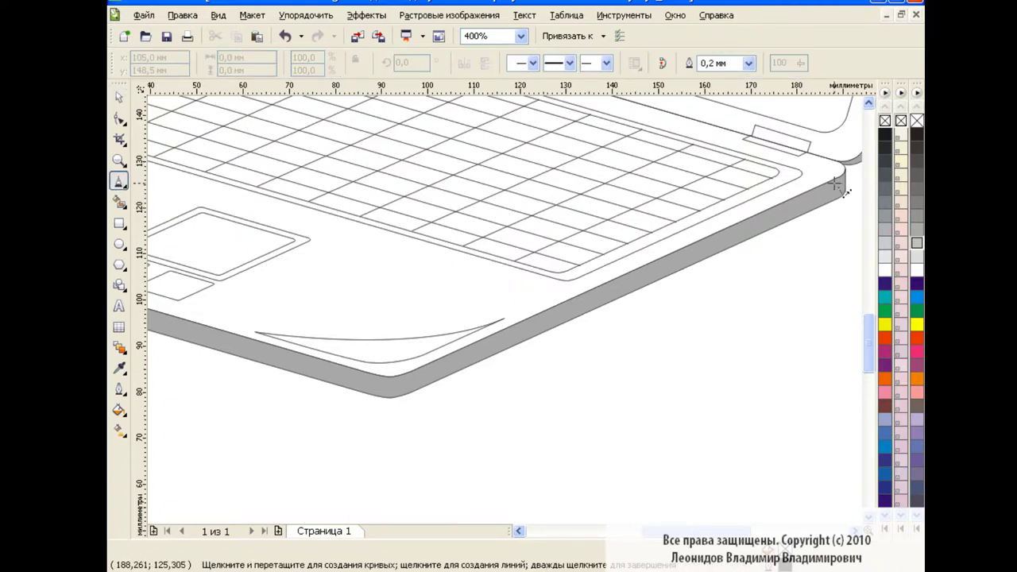
left_click(837, 183)
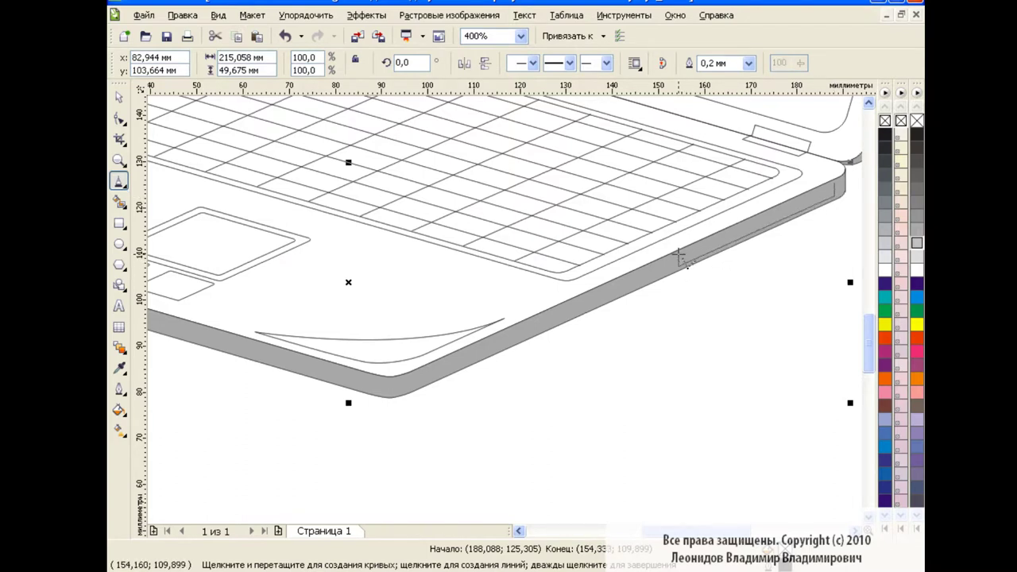
left_click(680, 256)
left_click(838, 182)
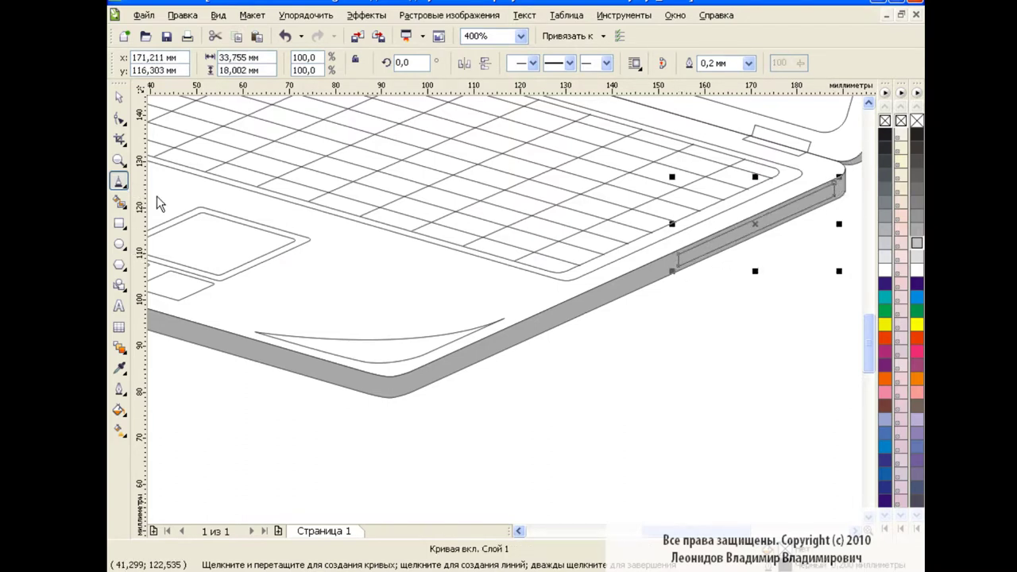
Step: Reshape the slot's nodes to stretch it down-left along the base edge
left_click(119, 118)
left_click(678, 267)
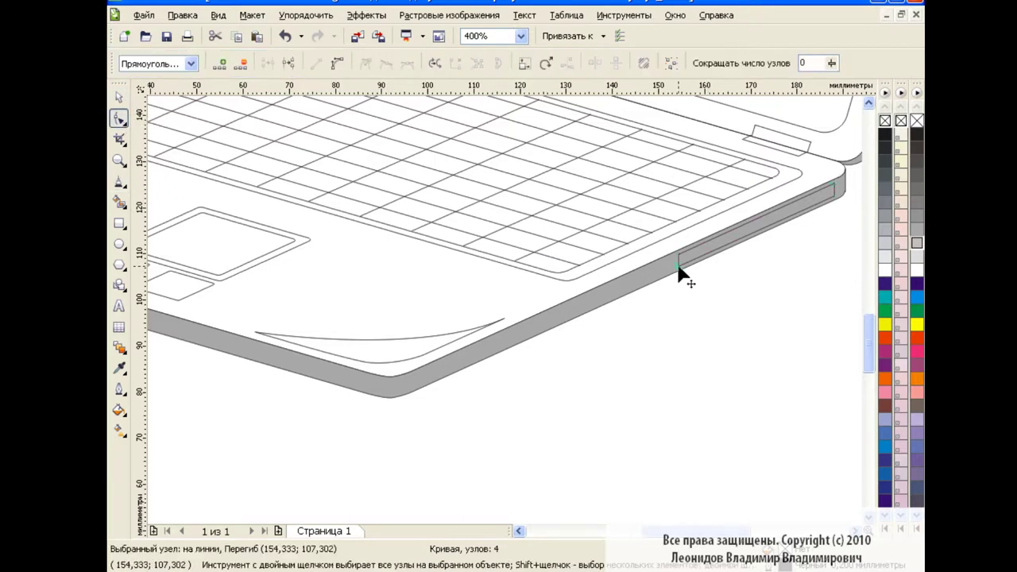
left_click(835, 198, "shift")
left_click_drag(836, 200, 835, 196)
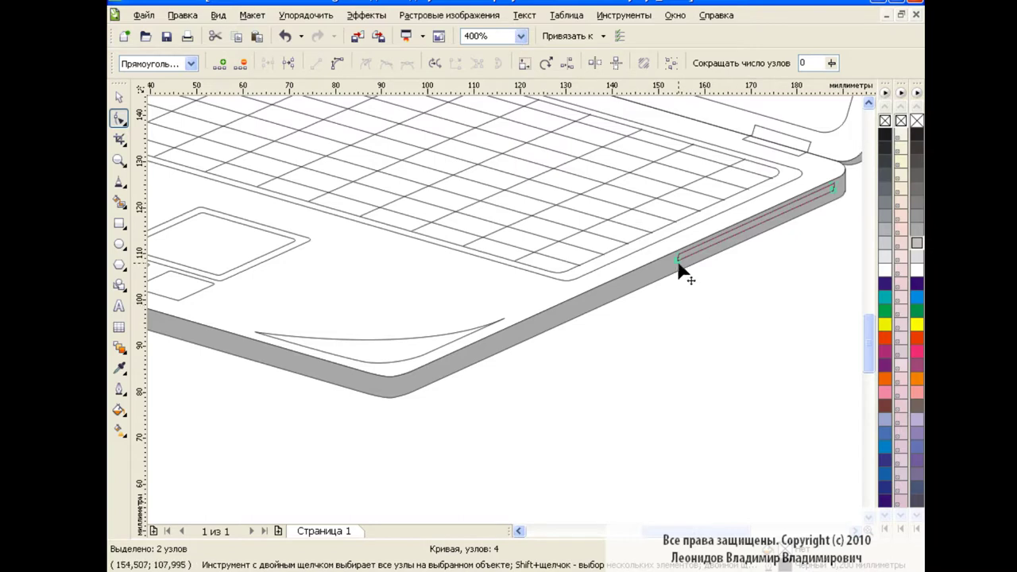
mouse_move(677, 267)
left_mouse_down()
mouse_move(554, 316)
mouse_move(613, 290)
left_mouse_up()
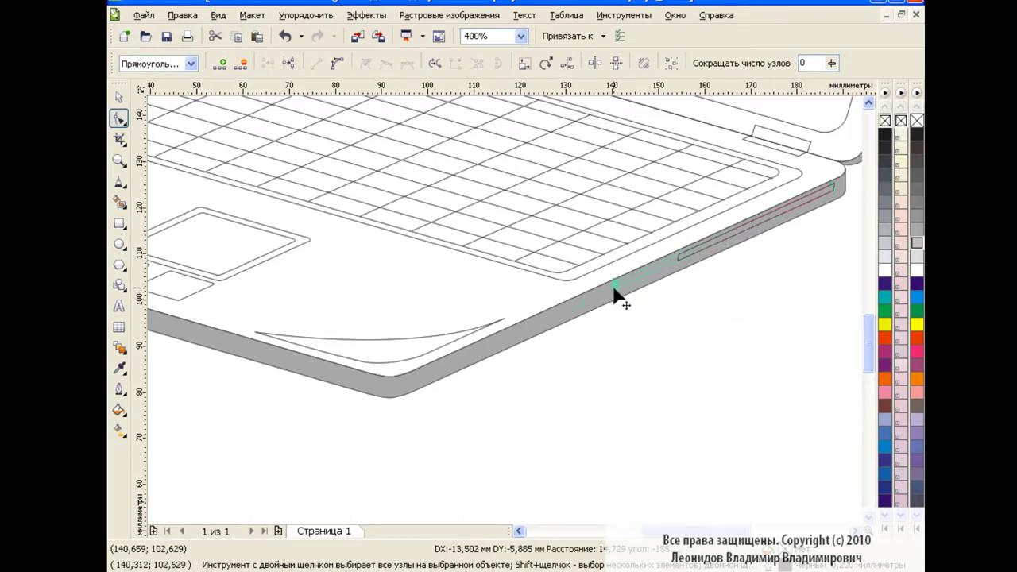
key("space")
left_click_drag(726, 237, 721, 242)
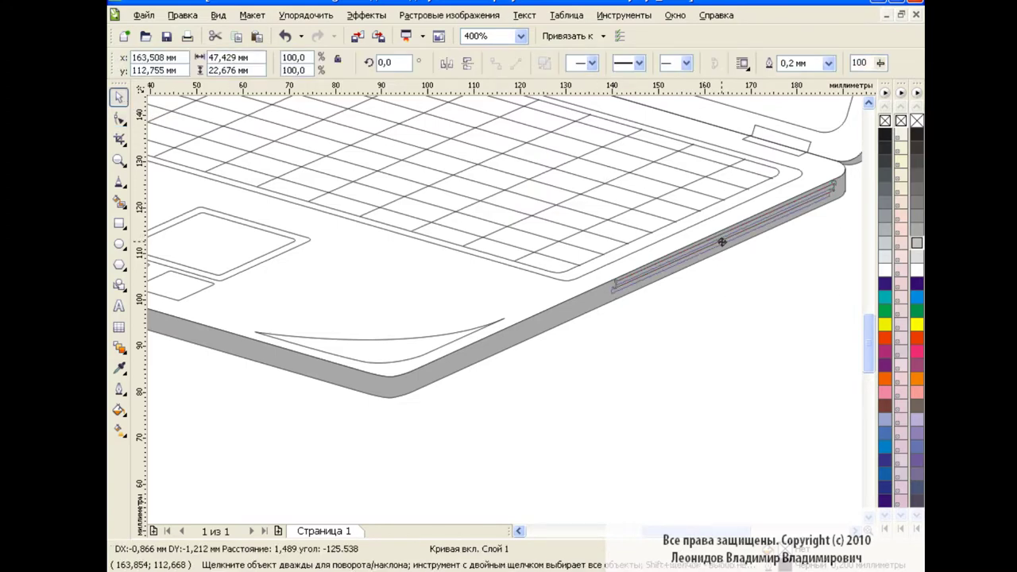
left_click(749, 335)
Step: Copy the slot further down the edge and adjust both slots' end nodes
left_click(713, 250)
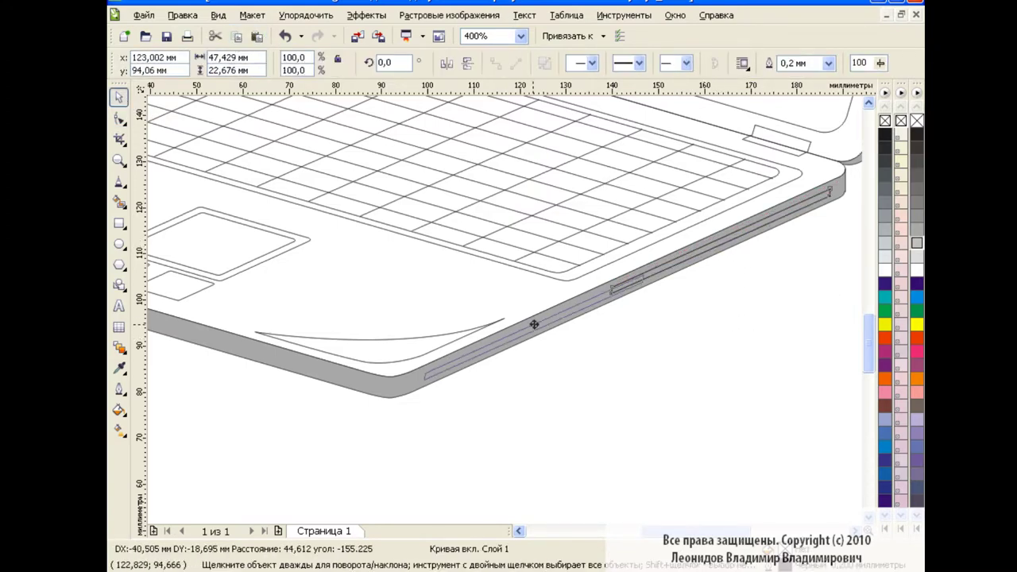
left_click_drag(719, 238, 520, 329)
key("F10")
mouse_move(681, 312)
left_mouse_down()
mouse_move(620, 280)
mouse_move(562, 316)
left_mouse_up()
key("space")
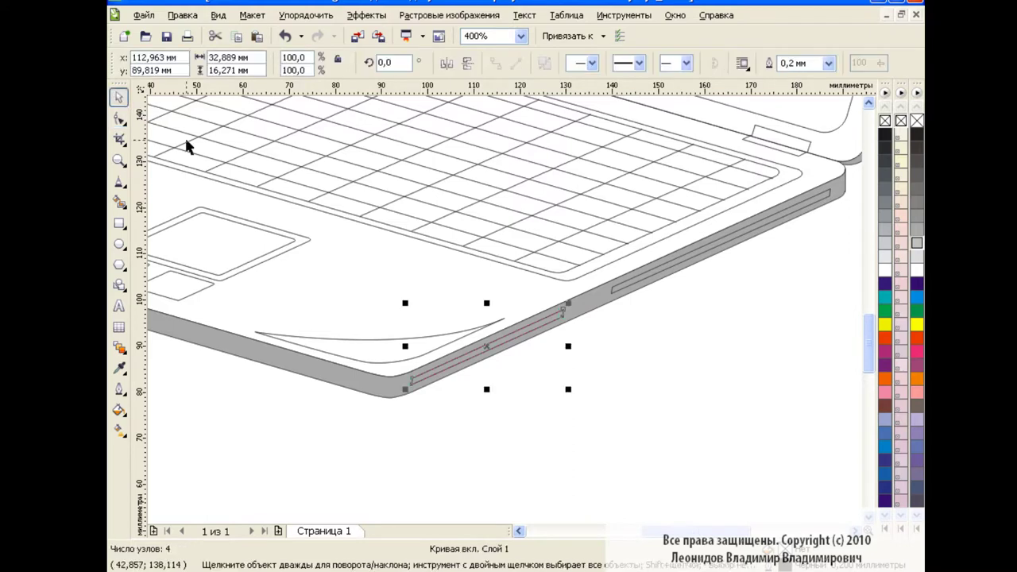
left_click(644, 403)
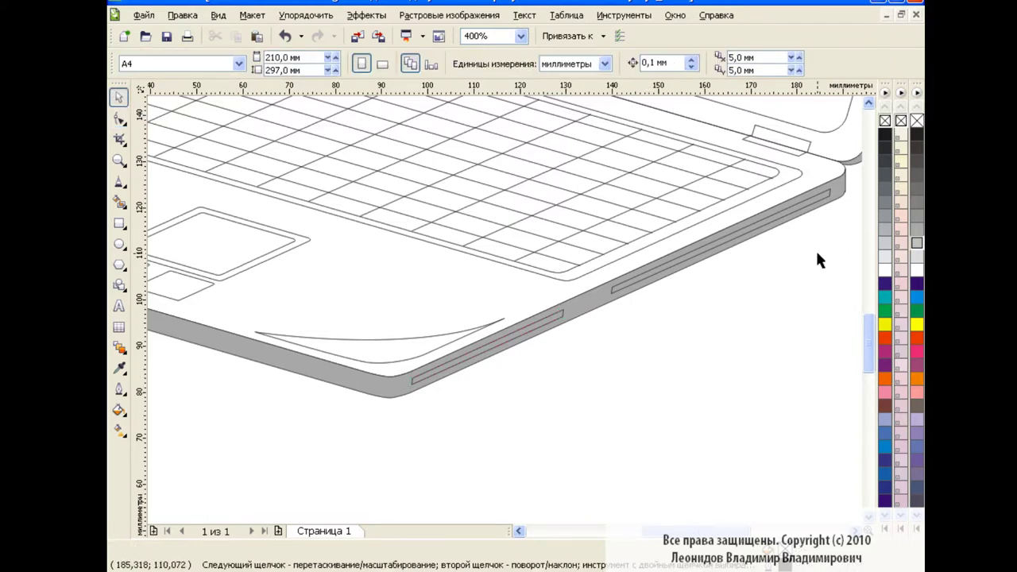
left_click(825, 200)
key("space")
mouse_move(815, 208)
left_mouse_down()
mouse_move(835, 189)
mouse_move(811, 205)
left_mouse_up()
left_click(119, 96)
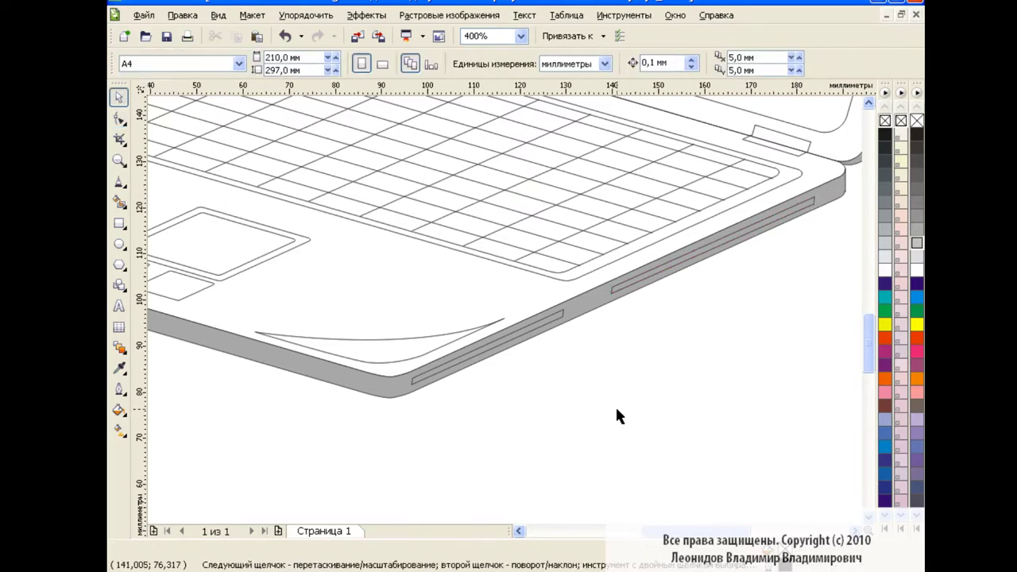
Step: Fill both slots black and zoom out to the whole page
scroll(615, 405, "down", 1)
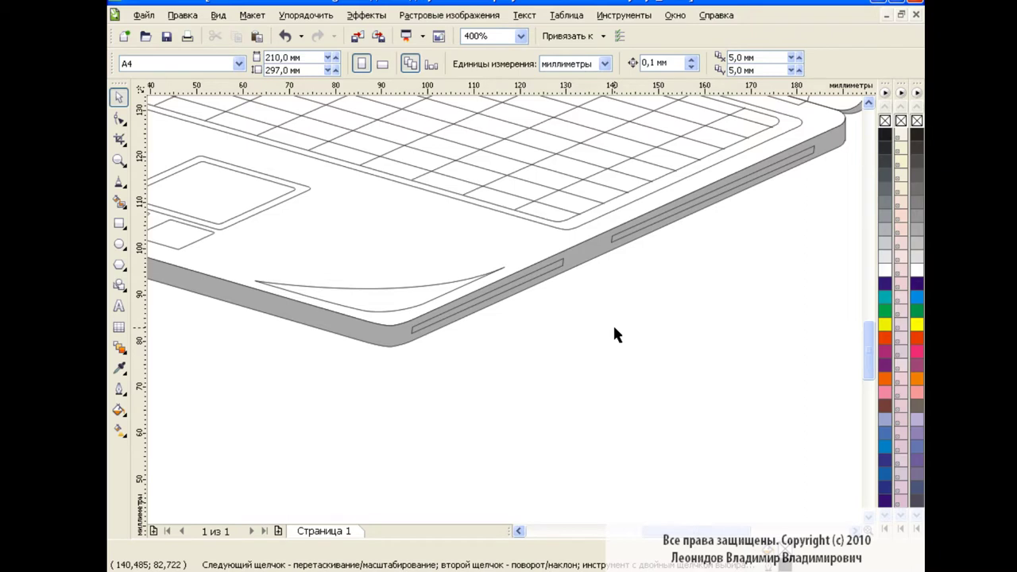
left_click(556, 259)
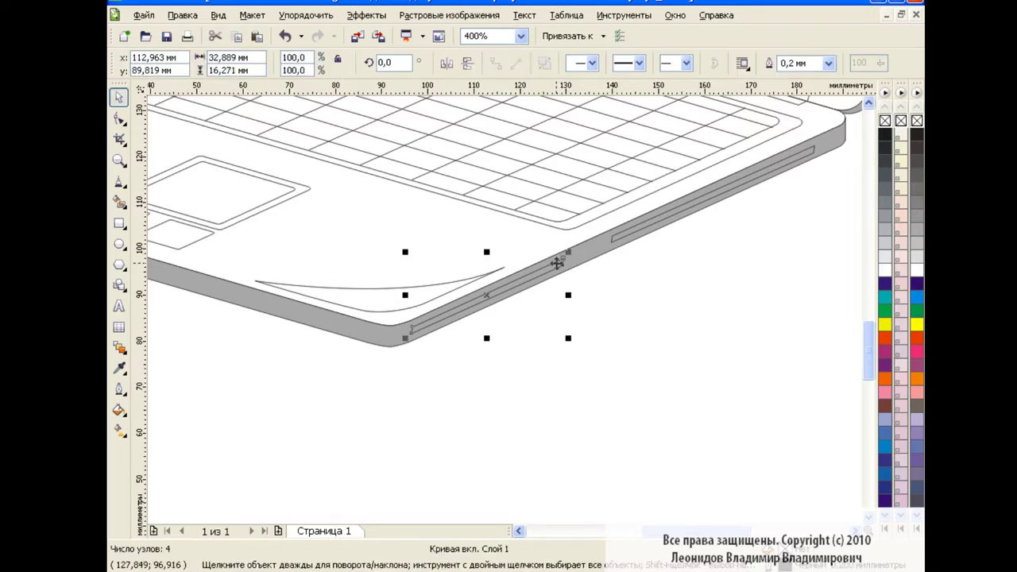
left_click(916, 134)
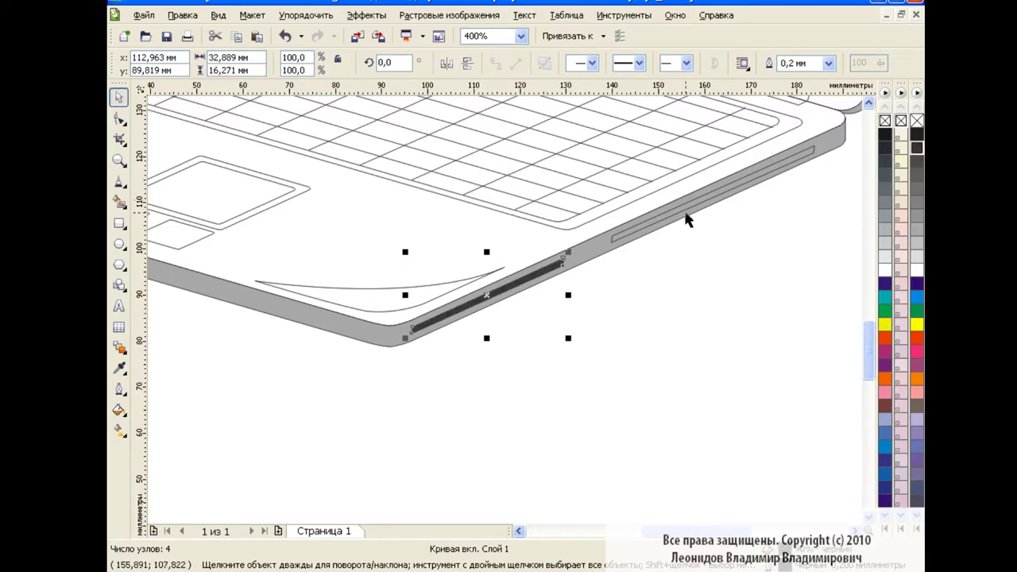
left_click(685, 215)
left_click(916, 134)
left_click(751, 271)
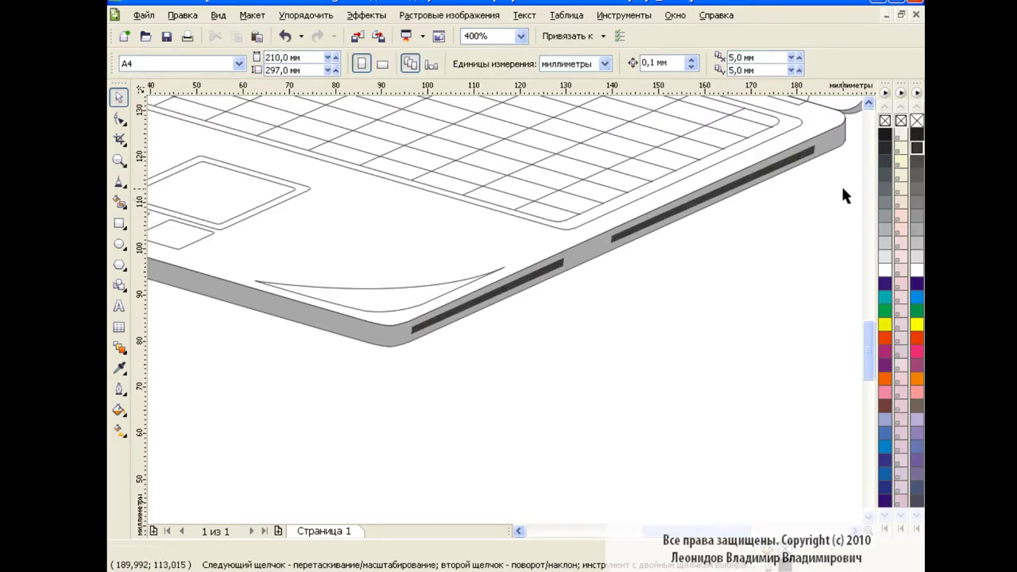
left_click(522, 35)
left_click(495, 134)
Step: Zoom to 200% and select the laptop's screen lid
left_click(522, 36)
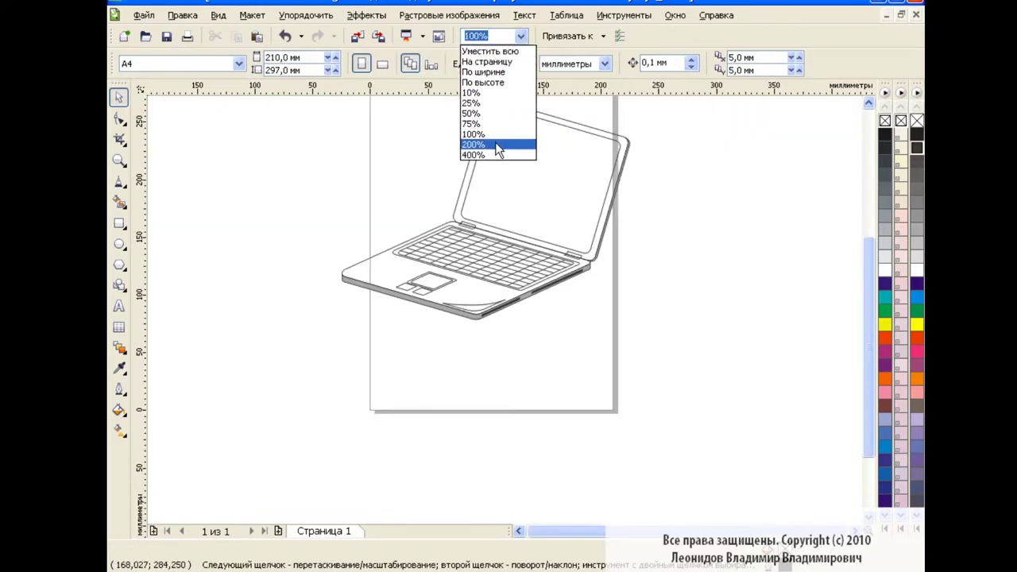
left_click(493, 144)
scroll(859, 266, "up", 3)
scroll(857, 248, "up", 3)
left_click(745, 204)
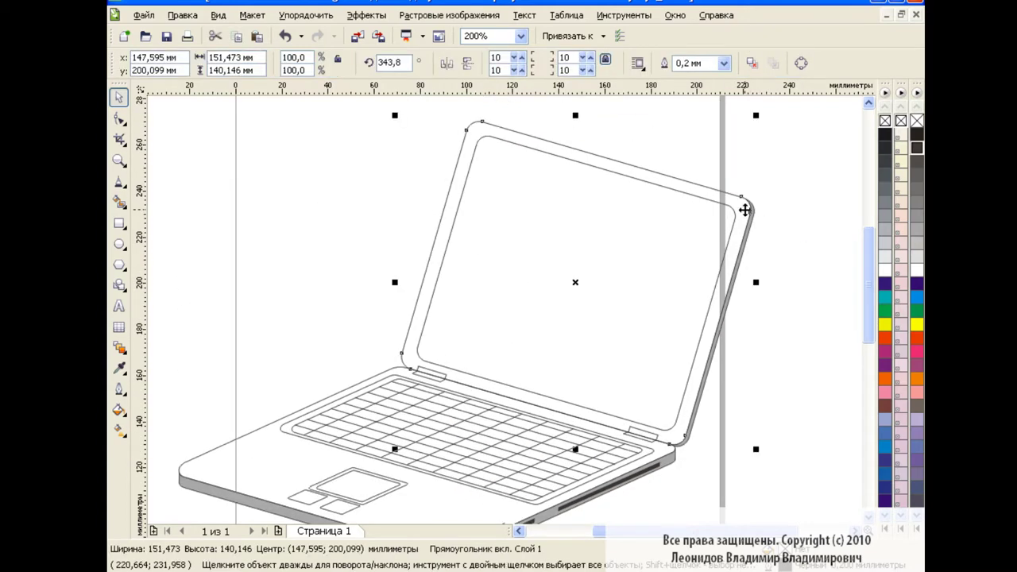
Step: Set up a custom grey fountain fill for the lid, ending at 50% grey
left_click(119, 411)
left_click(151, 436)
left_click(448, 273)
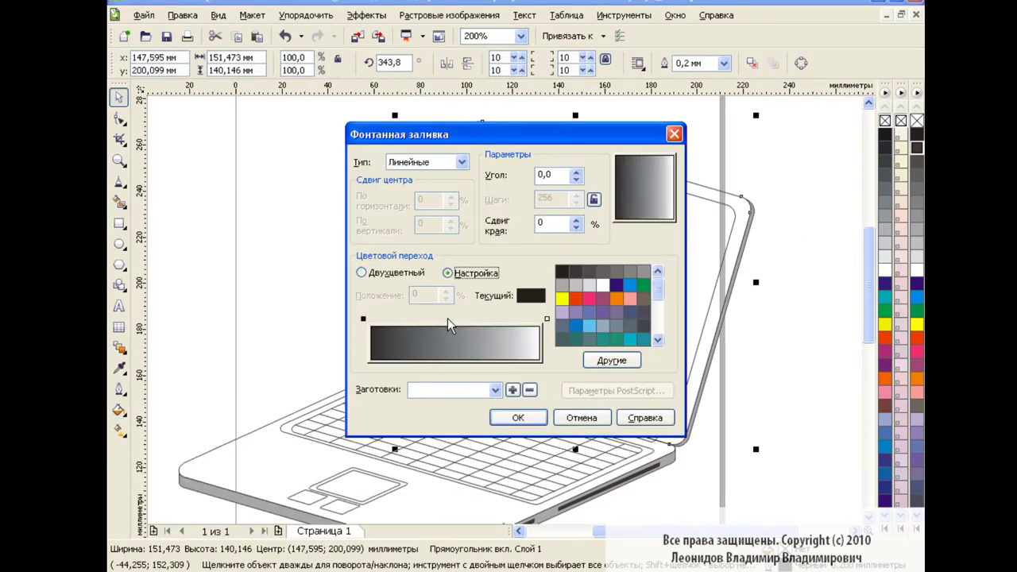
left_click(644, 272)
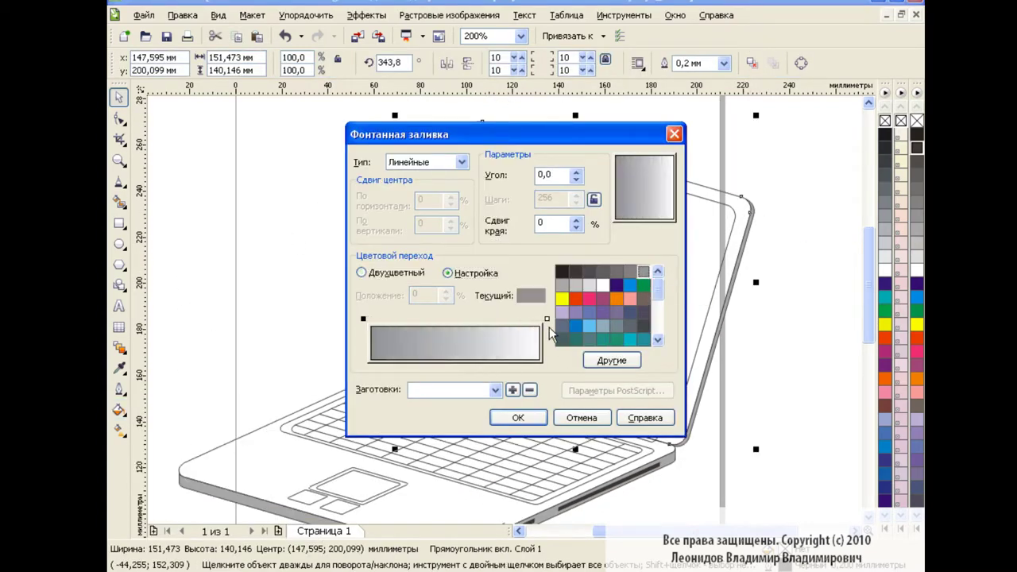
left_click(547, 319)
left_click(589, 284)
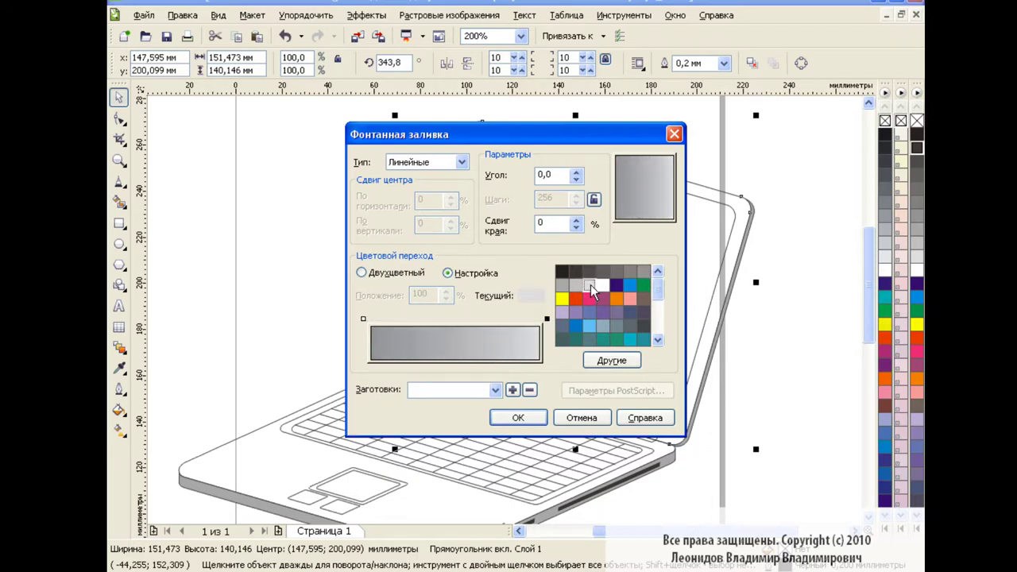
left_click(577, 285)
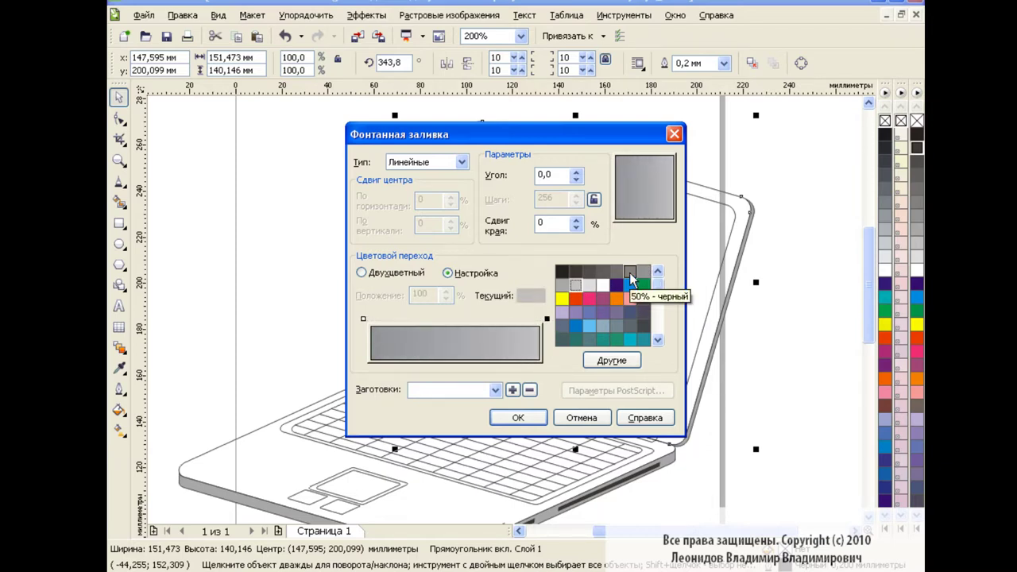
left_click(630, 272)
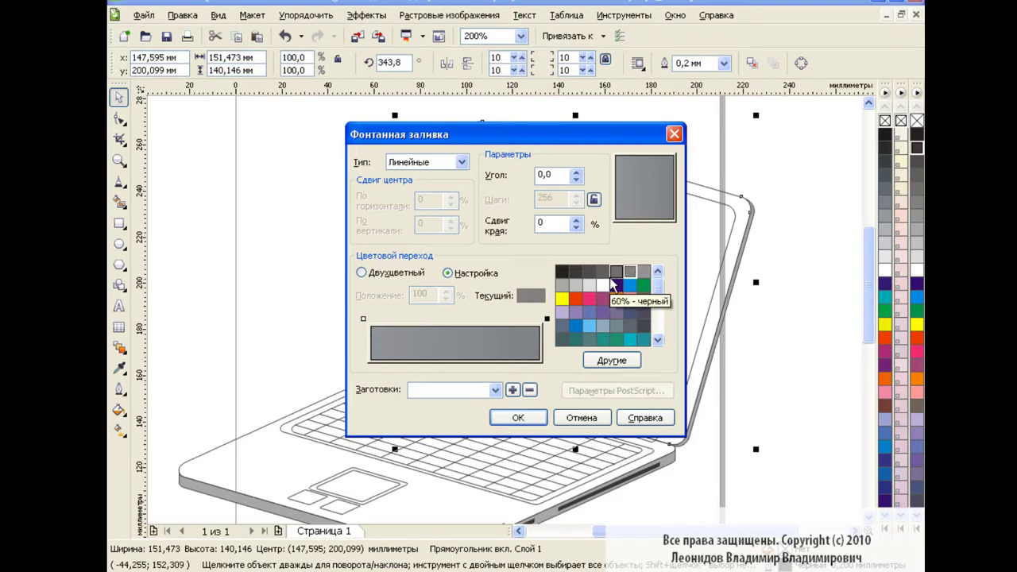
Step: Set the gradient angle to 0 and apply the grey fill to the lid
left_click(364, 318)
double_click(541, 175)
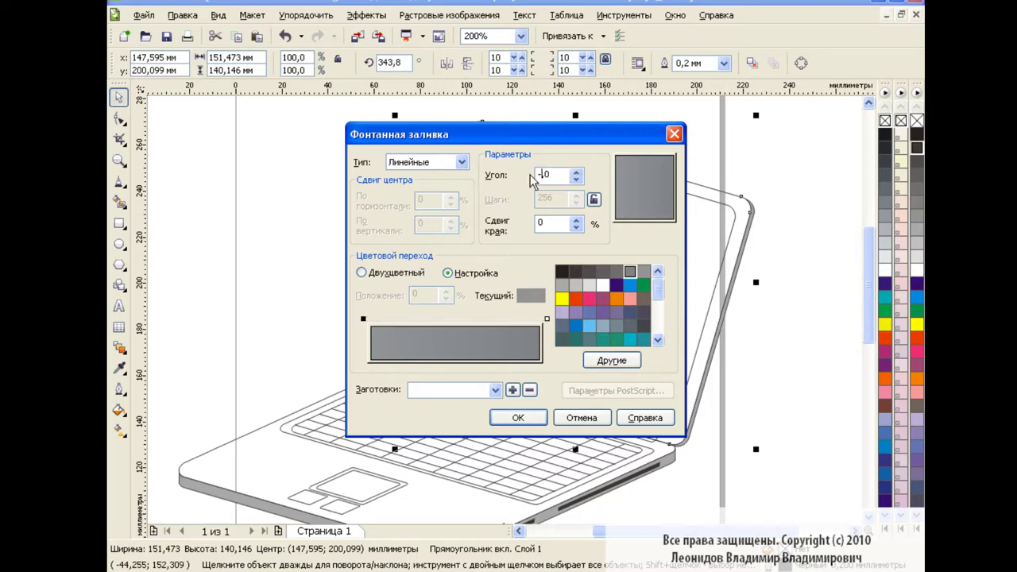
type("00")
left_click(519, 417)
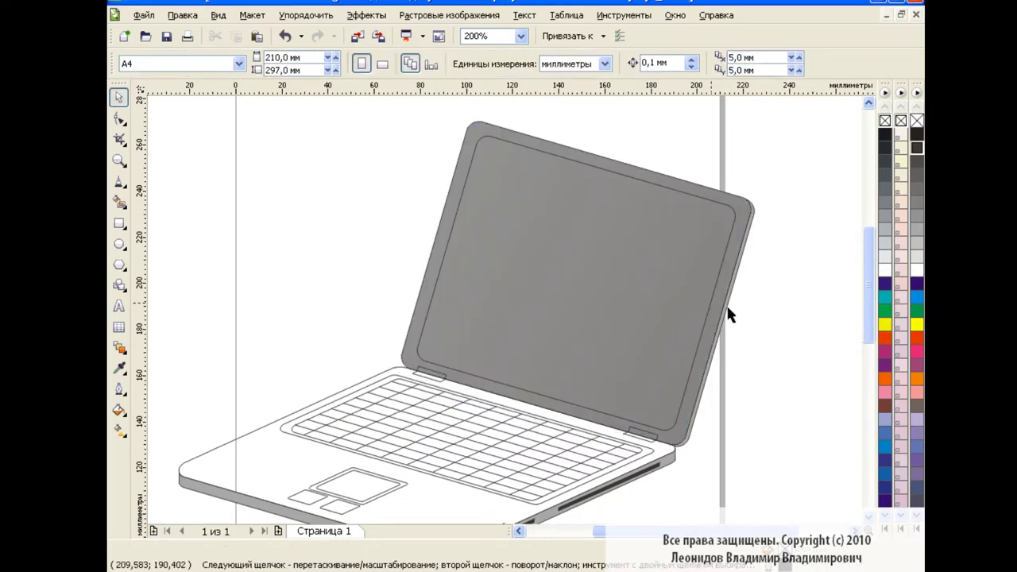
left_click(729, 314)
Step: Give the inner screen panel a custom dark-to-mid grey fountain fill angled at −15°
left_click(119, 410)
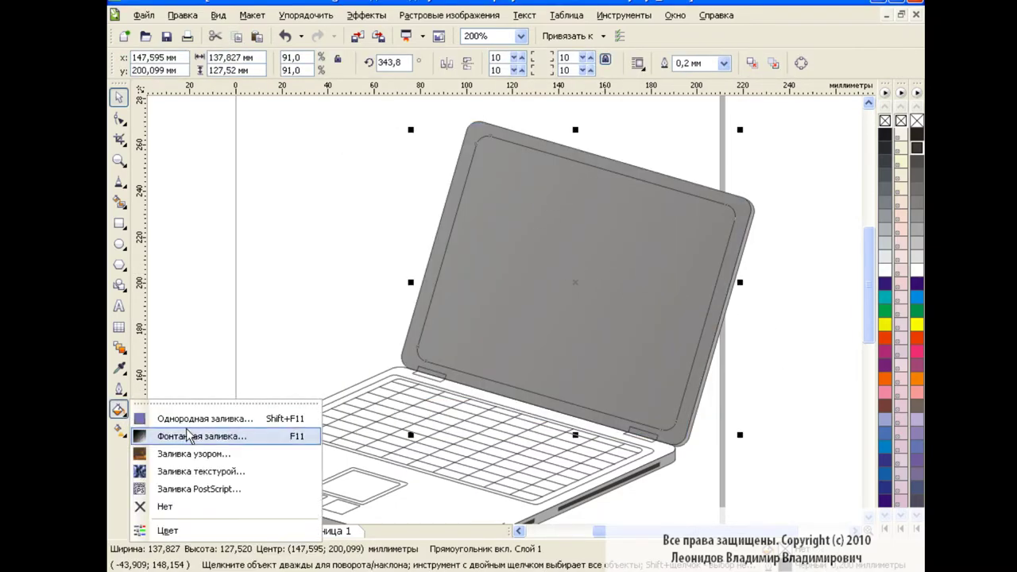
left_click(189, 436)
left_click(447, 273)
left_click(548, 319)
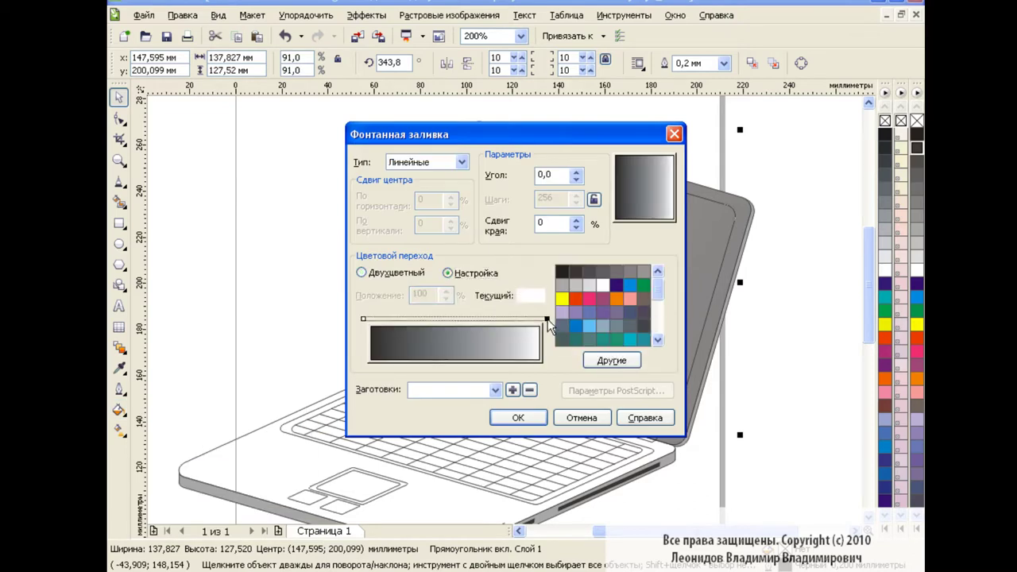
left_click(589, 272)
left_click(364, 318)
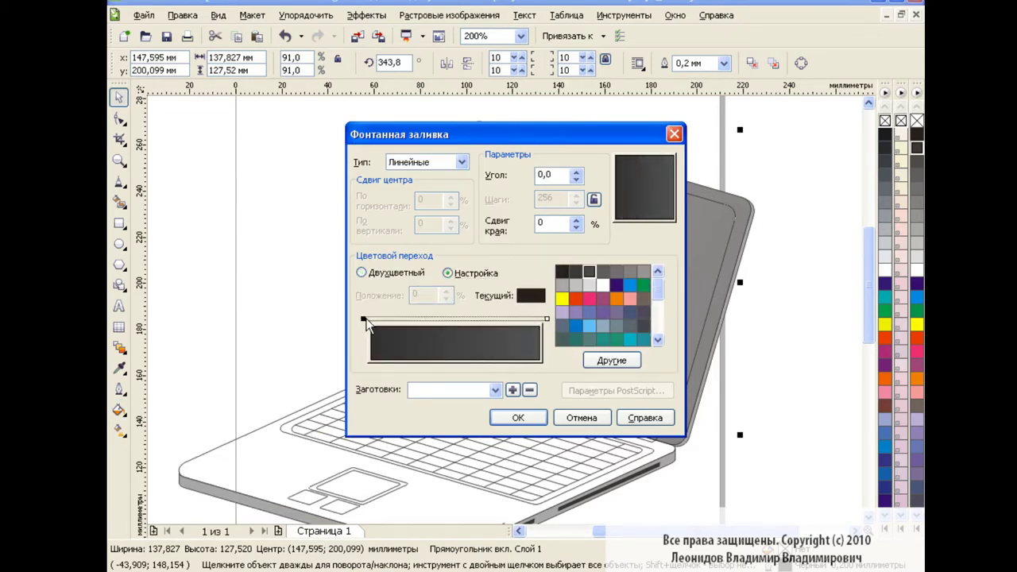
left_click(576, 272)
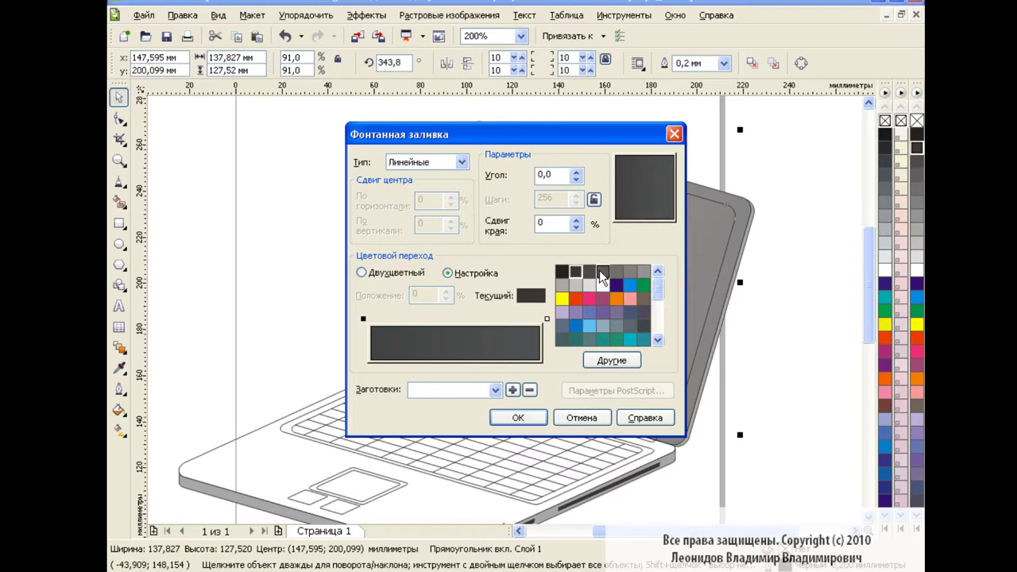
left_click(599, 270)
type("-30")
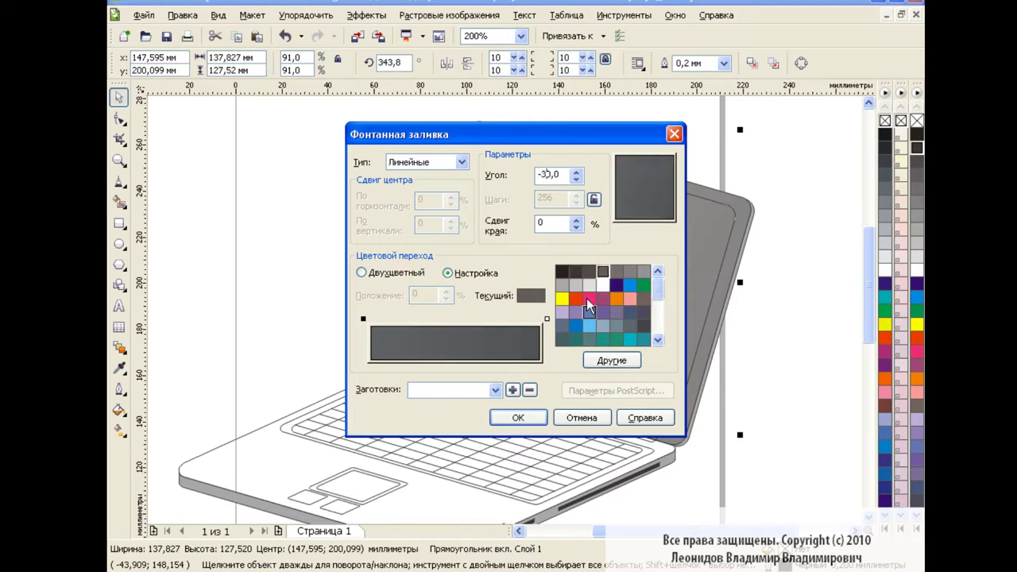
left_click(518, 417)
left_click(802, 284)
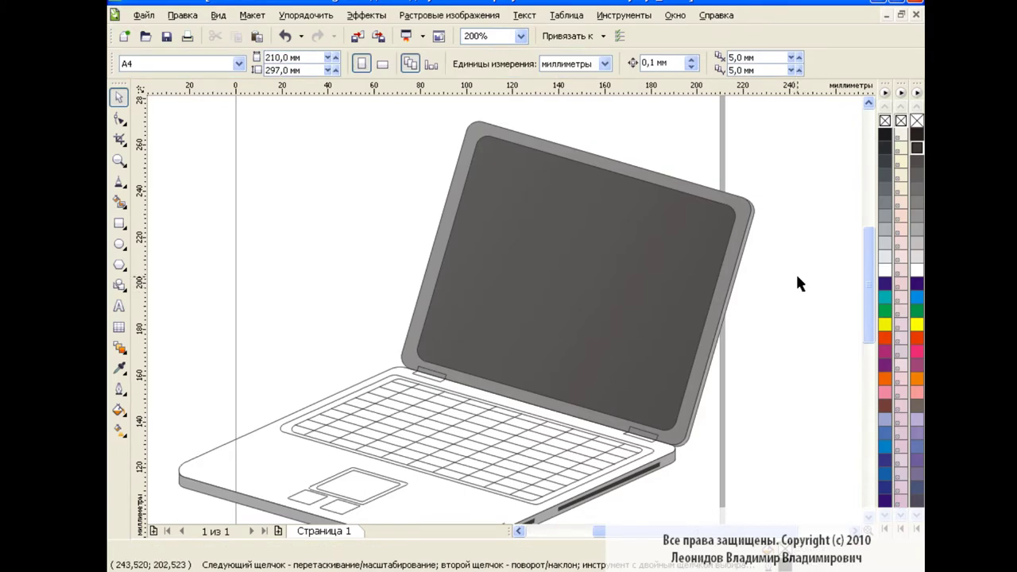
Step: Fill the left and right hinge pieces with dark grey from the palette
scroll(870, 268, "down", 3)
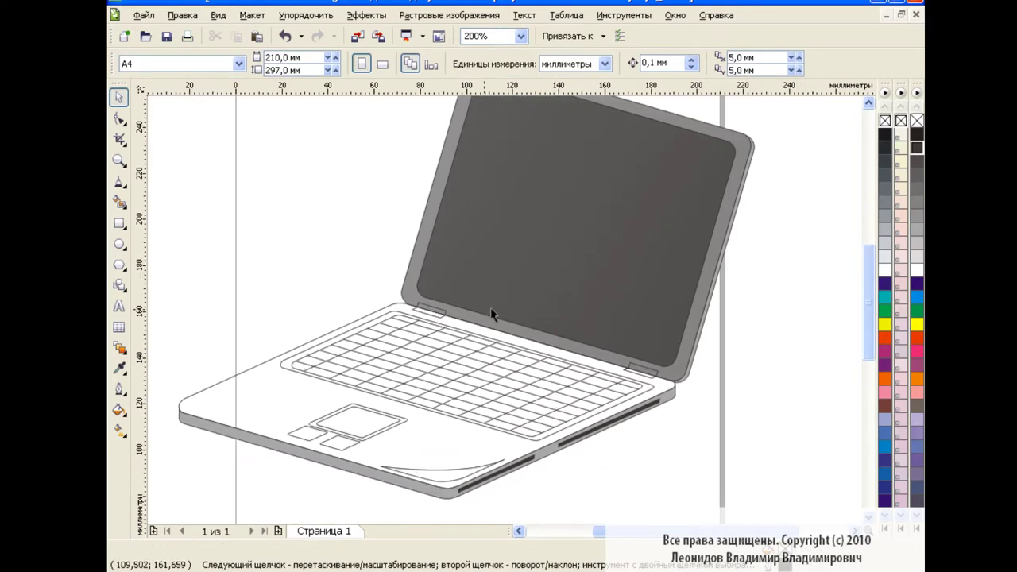
left_click(439, 318)
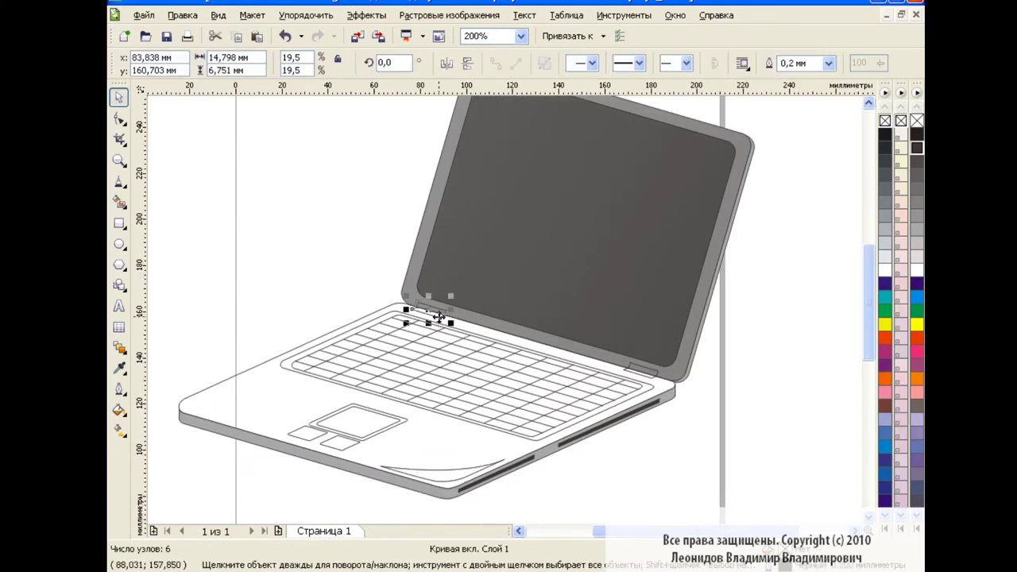
left_click(916, 160)
left_click(645, 372)
left_click(917, 160)
left_click(771, 376)
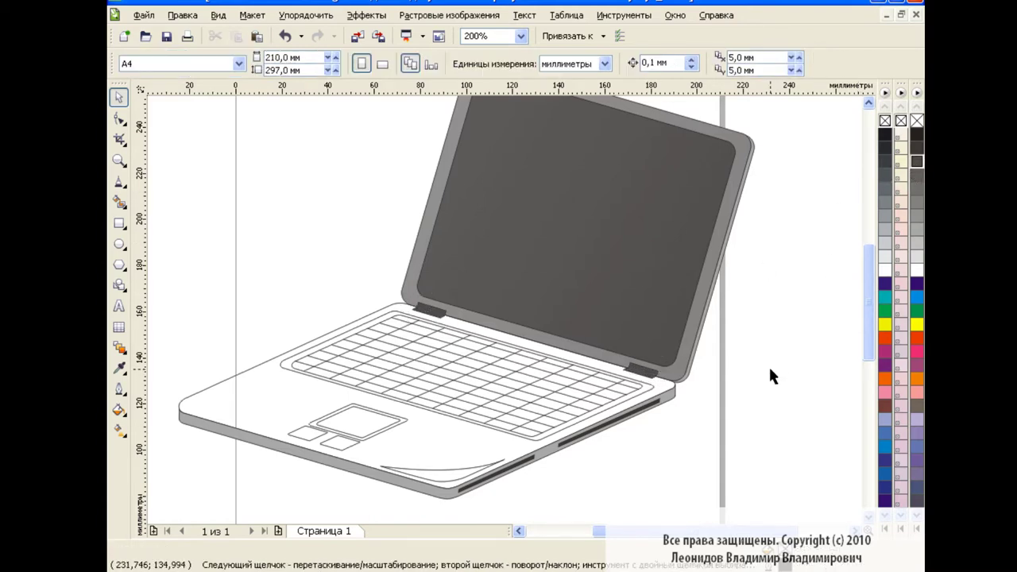
Step: Give the curve along the lid's side edge a lighter grey fill
left_click(718, 280)
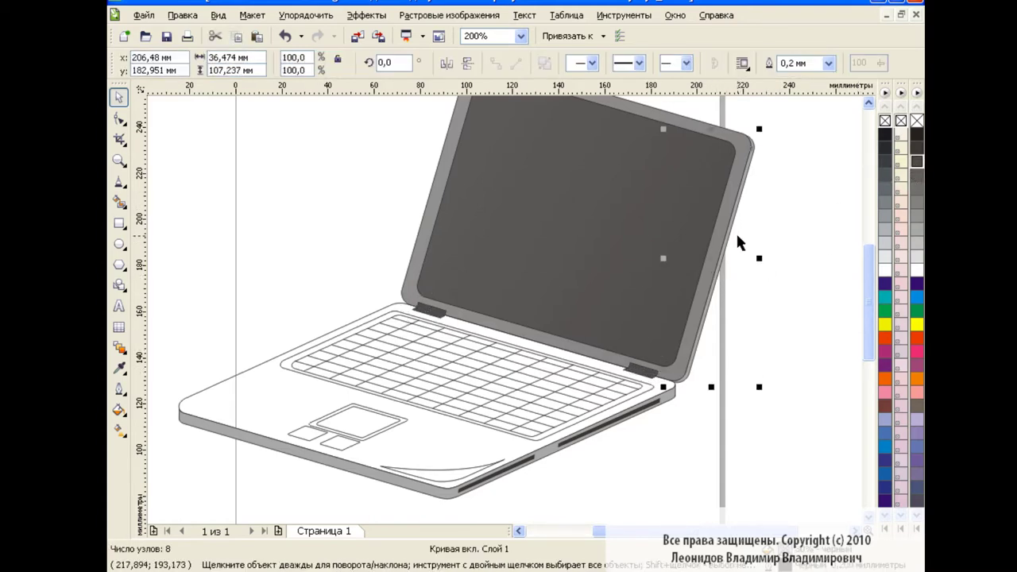
left_click(918, 238)
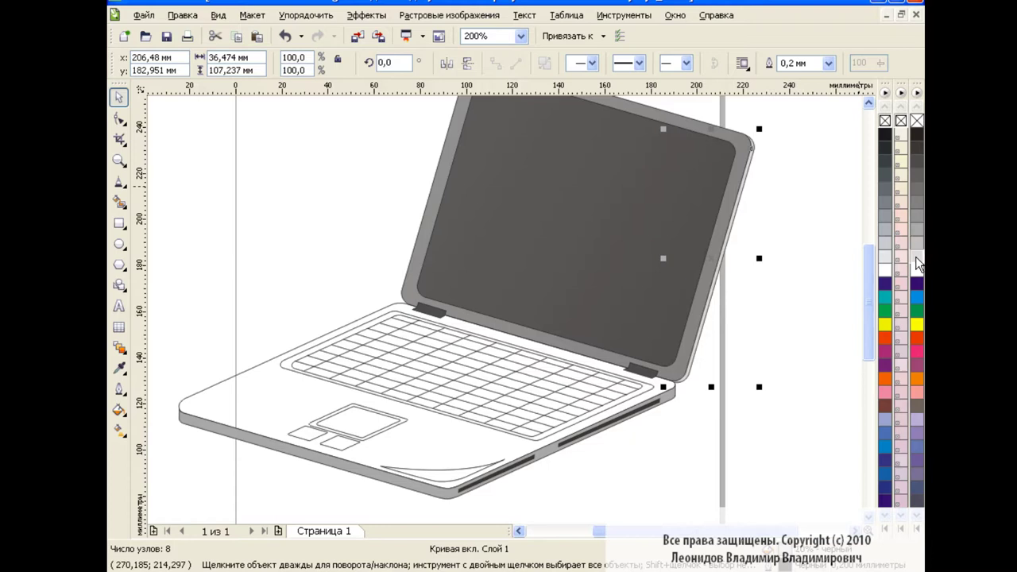
left_click(918, 252)
left_click(828, 249)
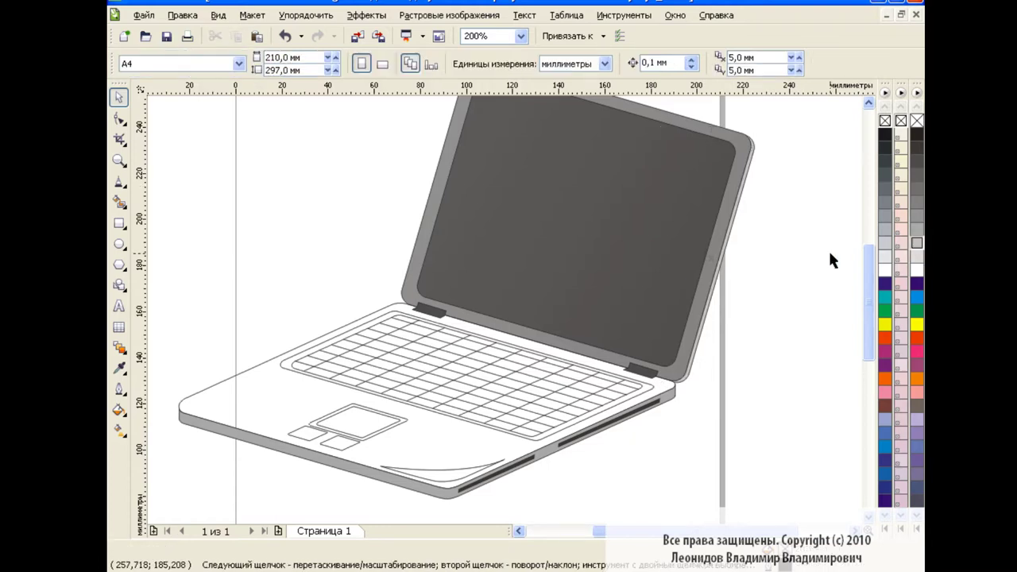
scroll(865, 250, "down", 3)
scroll(795, 334, "left", 3)
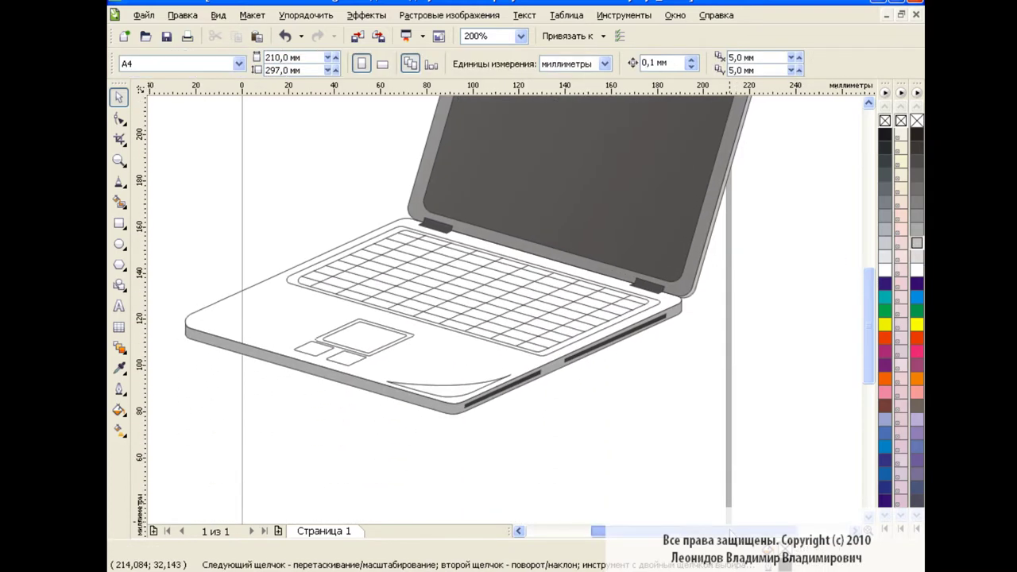
scroll(694, 397, "up", 1)
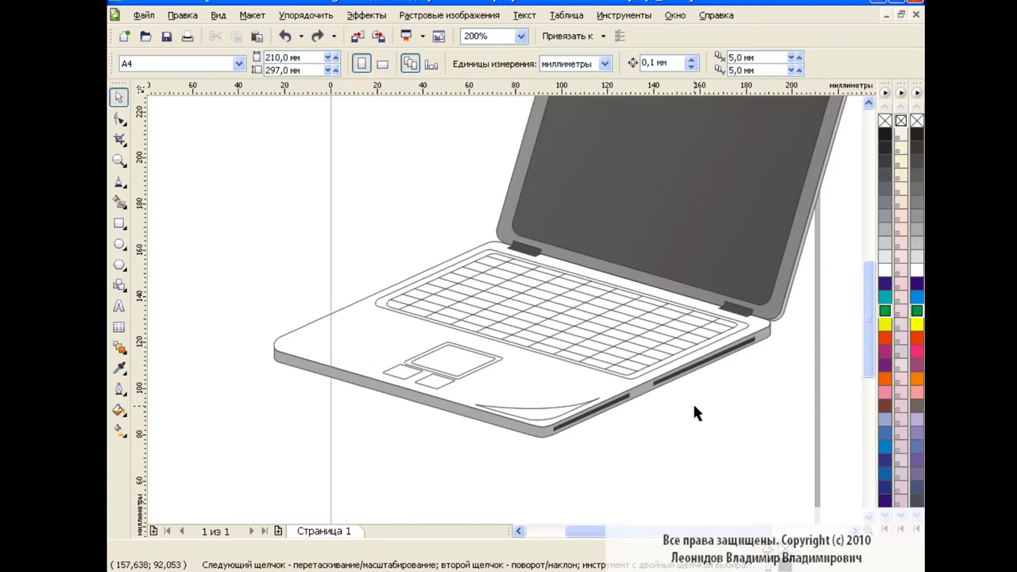
left_click(480, 265)
Step: Give the keyboard group a thicker outline width
left_click(119, 388)
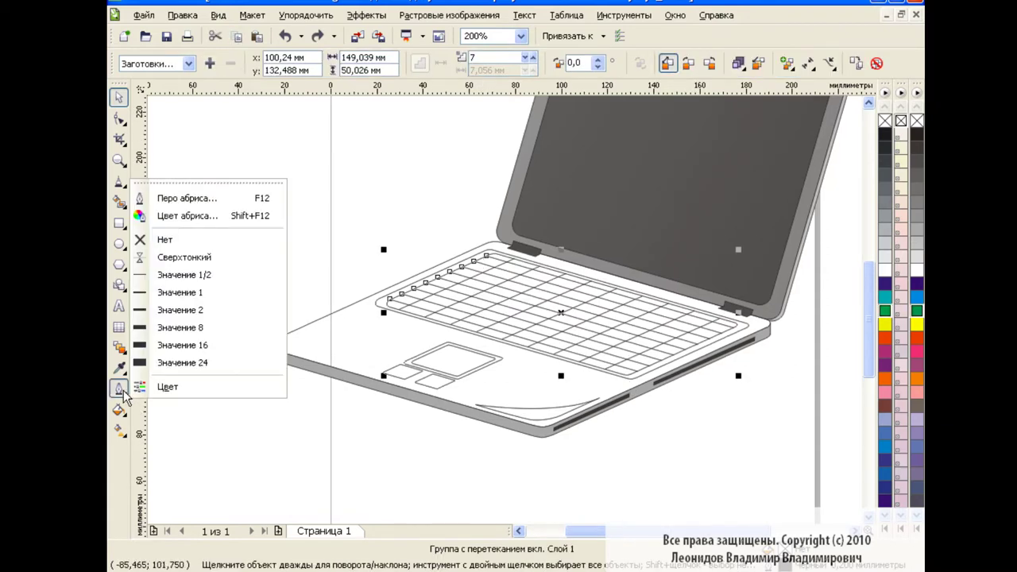
left_click(204, 310)
left_click(403, 315, "ctrl")
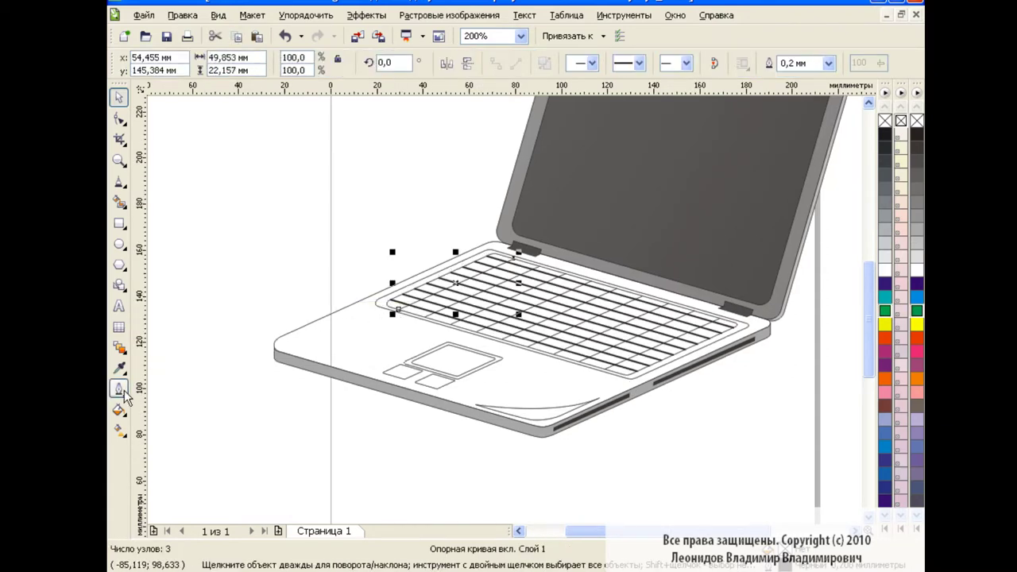
left_click(465, 342)
left_click(119, 388)
left_click(171, 343)
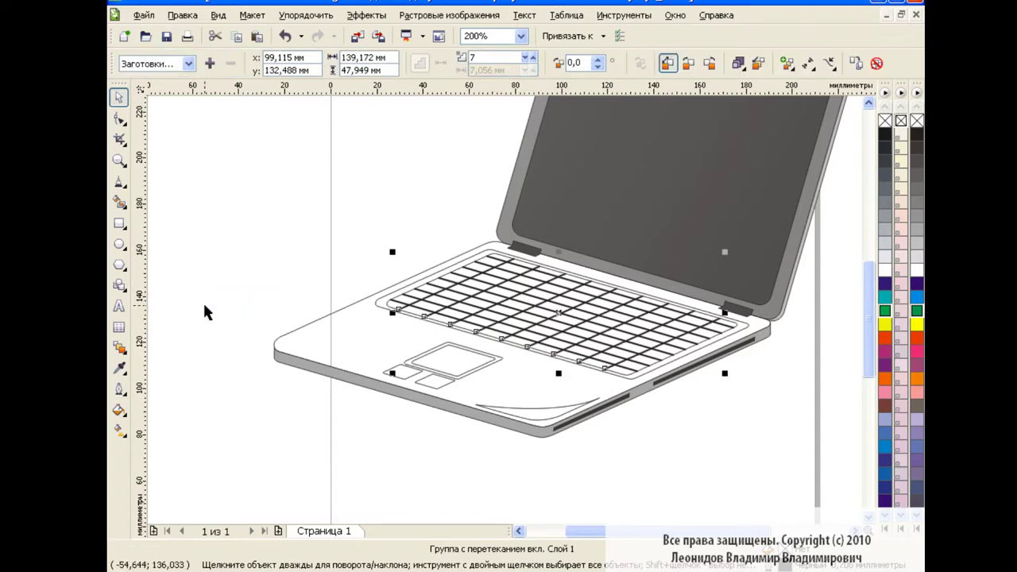
left_click(337, 442)
Step: Fill the keys a light grey and the keyboard surround 40% grey
left_click(738, 327)
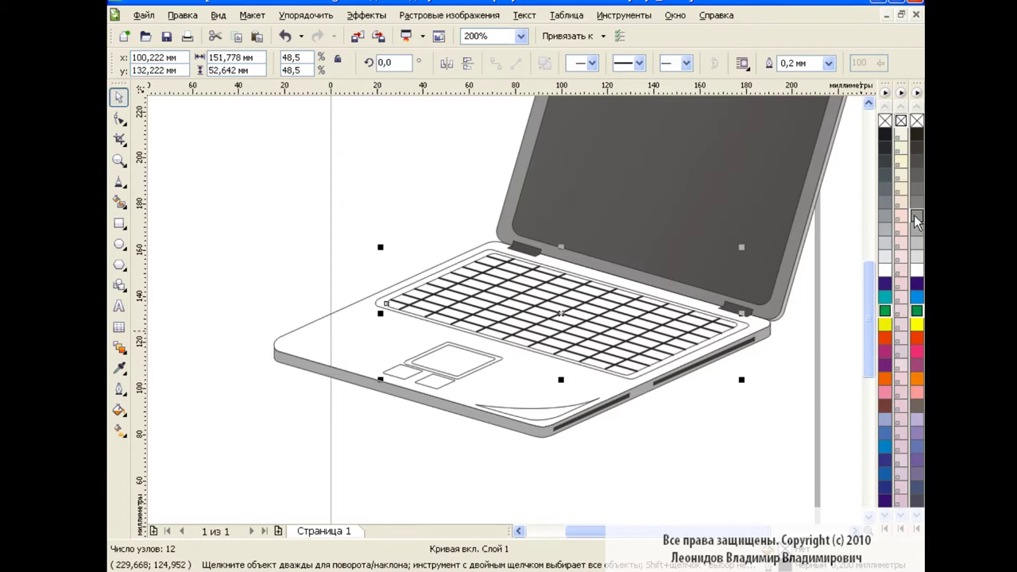
left_click(917, 223)
left_click(917, 248)
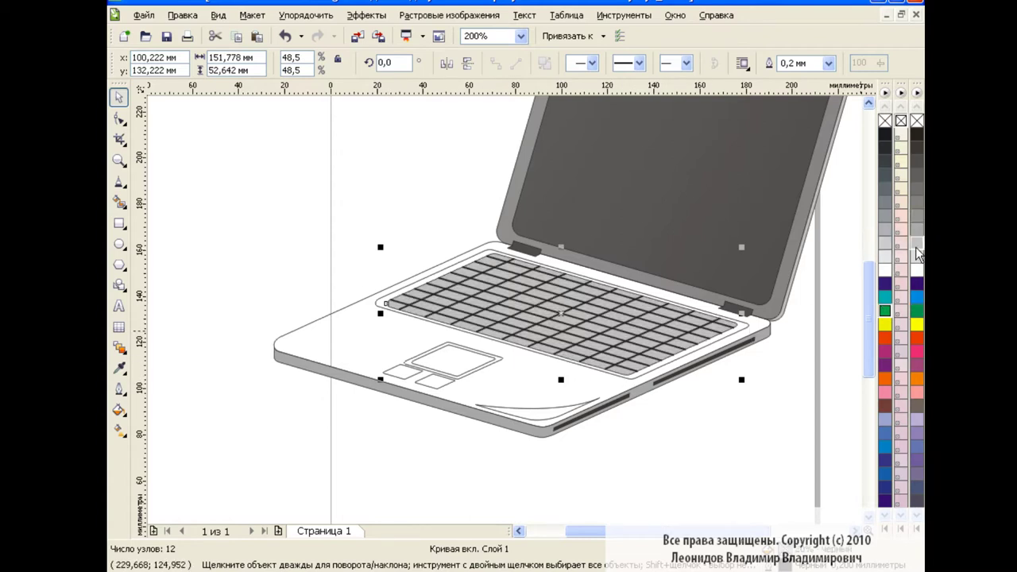
left_click(744, 325)
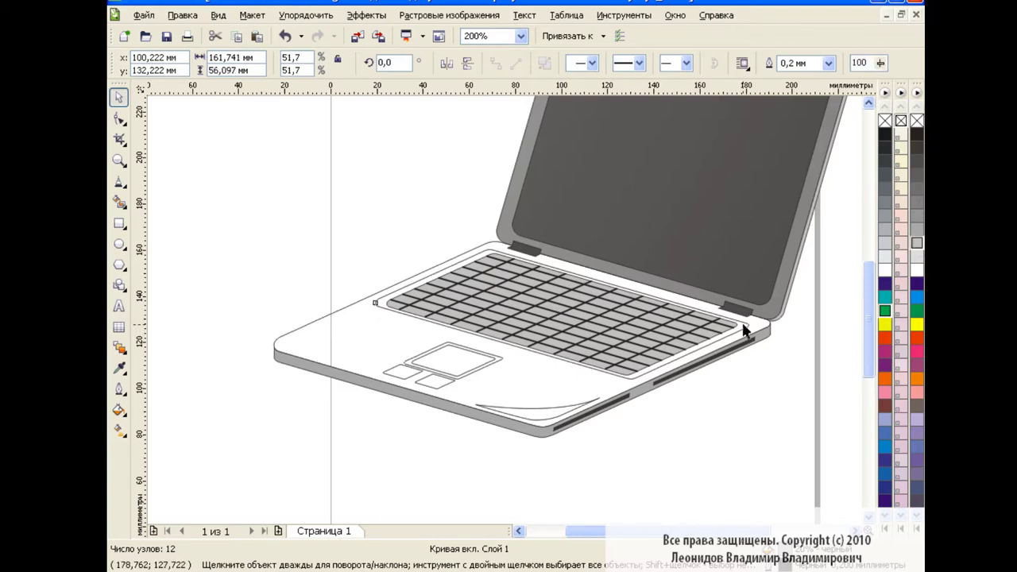
left_click(918, 218)
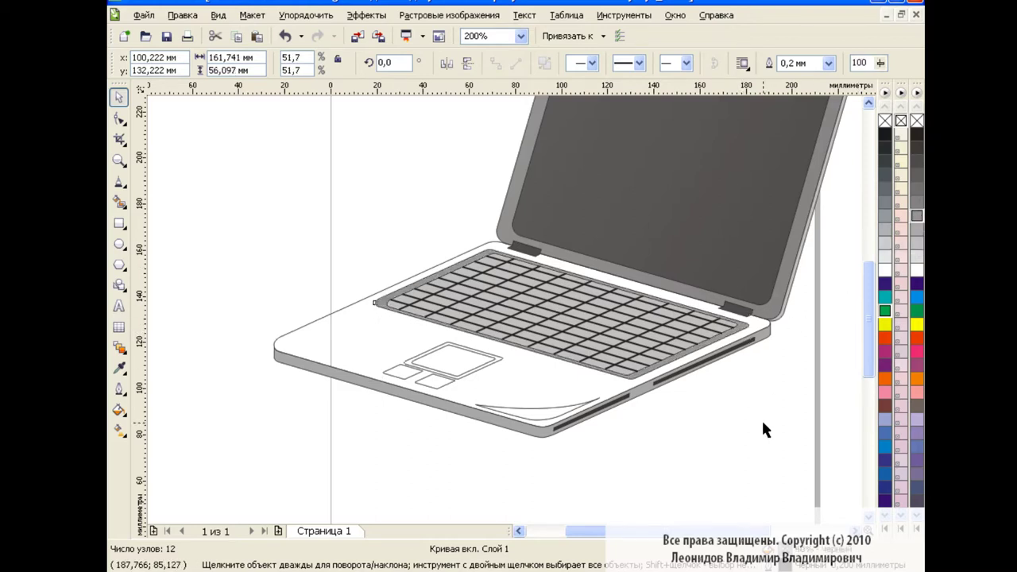
left_click(761, 418)
Step: Fill the touchpad grey with a lighter grey inner shape
double_click(501, 364)
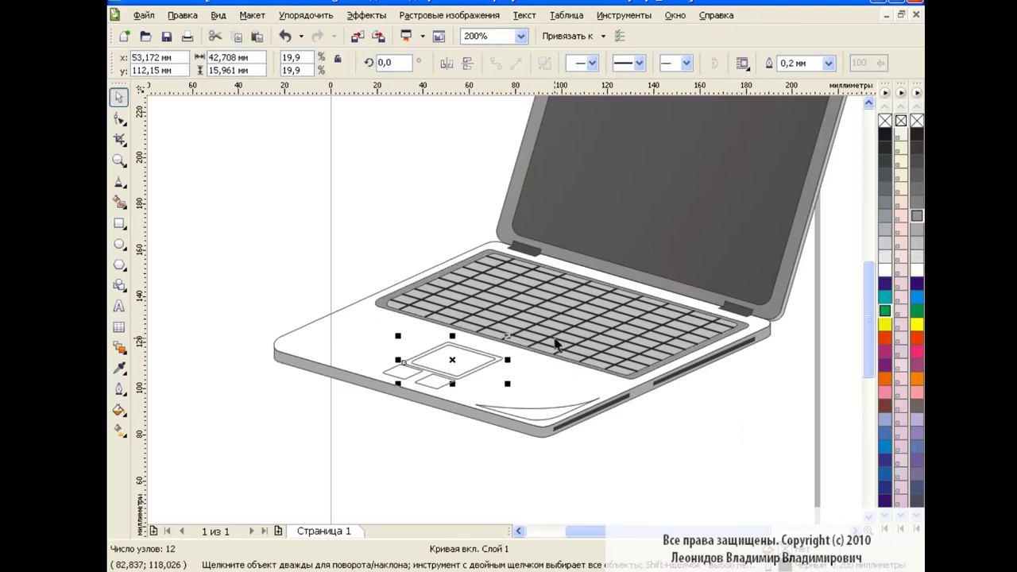
left_click(917, 215)
key("Tab")
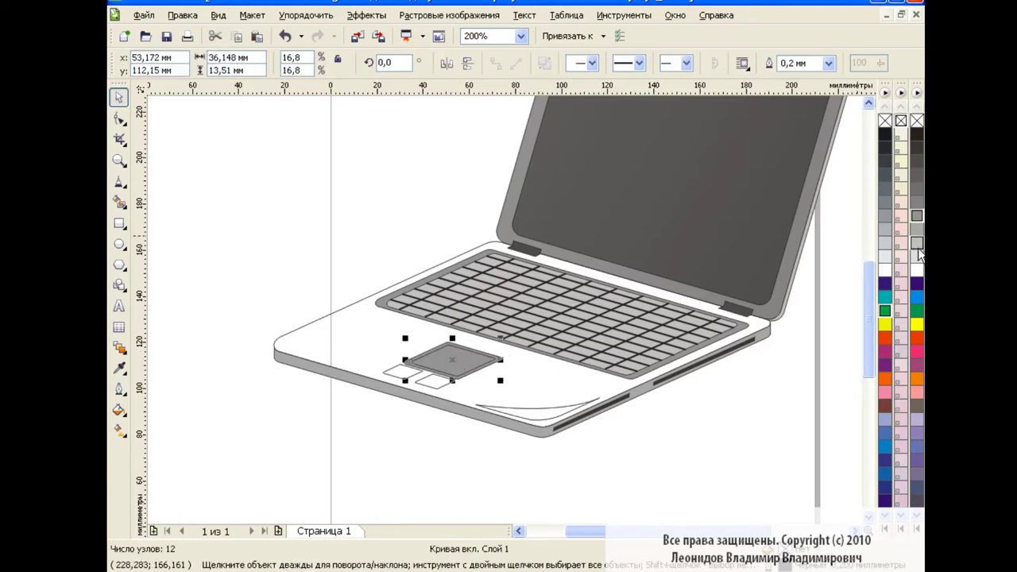
left_click(917, 243)
key("Escape")
Step: Fill the left and right touchpad buttons light grey
left_click(433, 383)
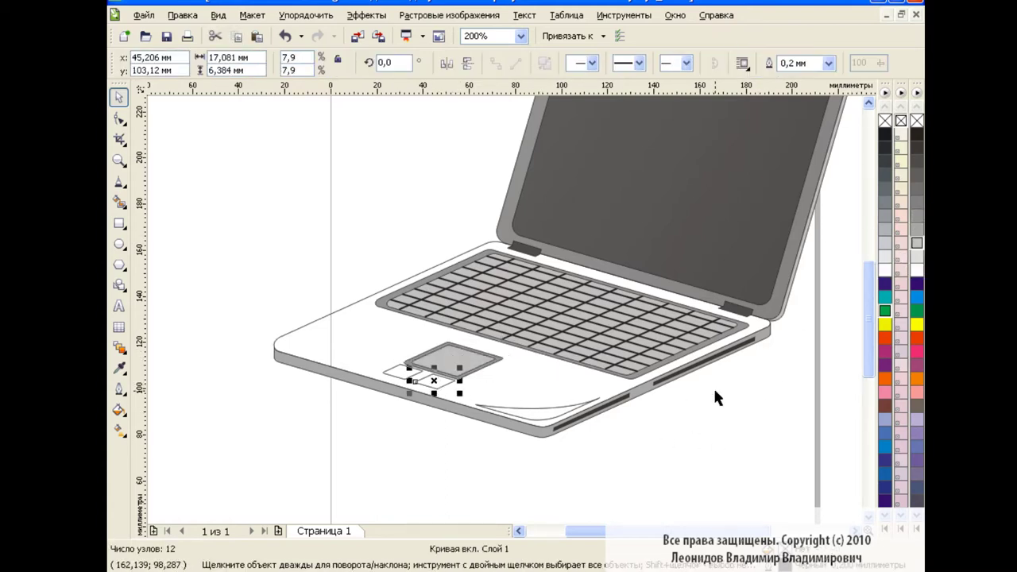
left_click(395, 372)
left_click(917, 239)
key("Escape")
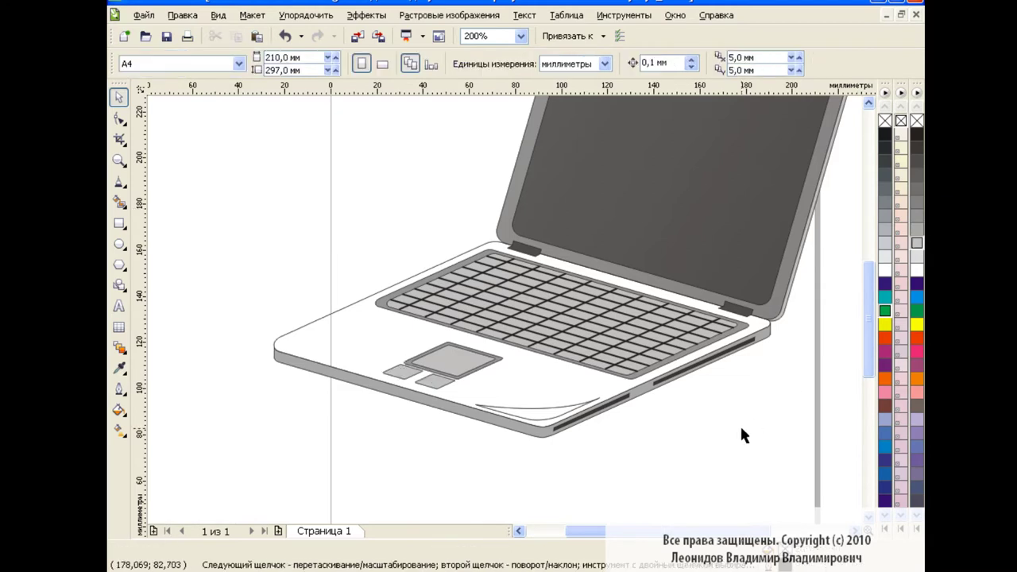
Step: Fill the laptop's base body with 40% grey
left_click(377, 329)
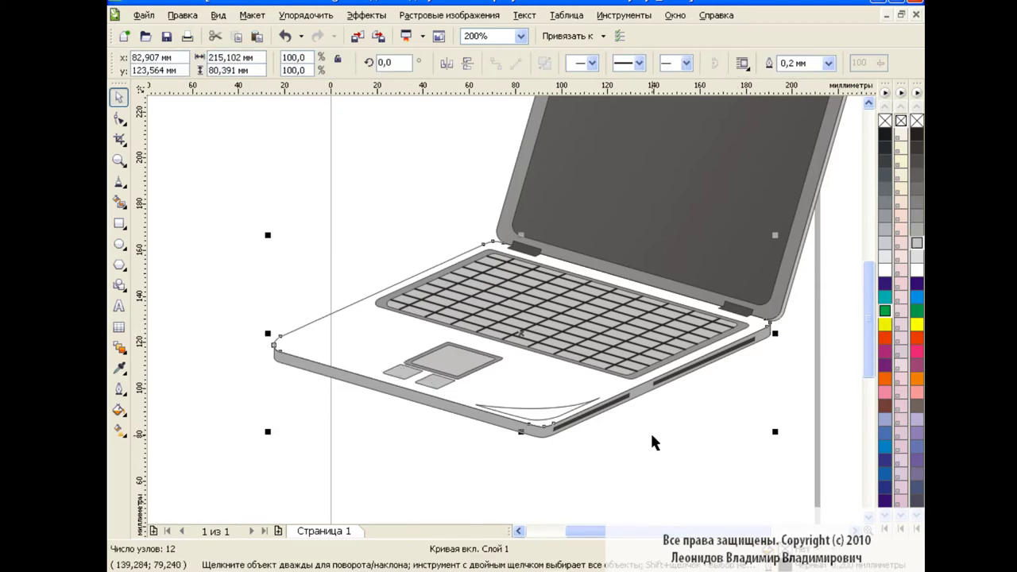
key("ctrl+z")
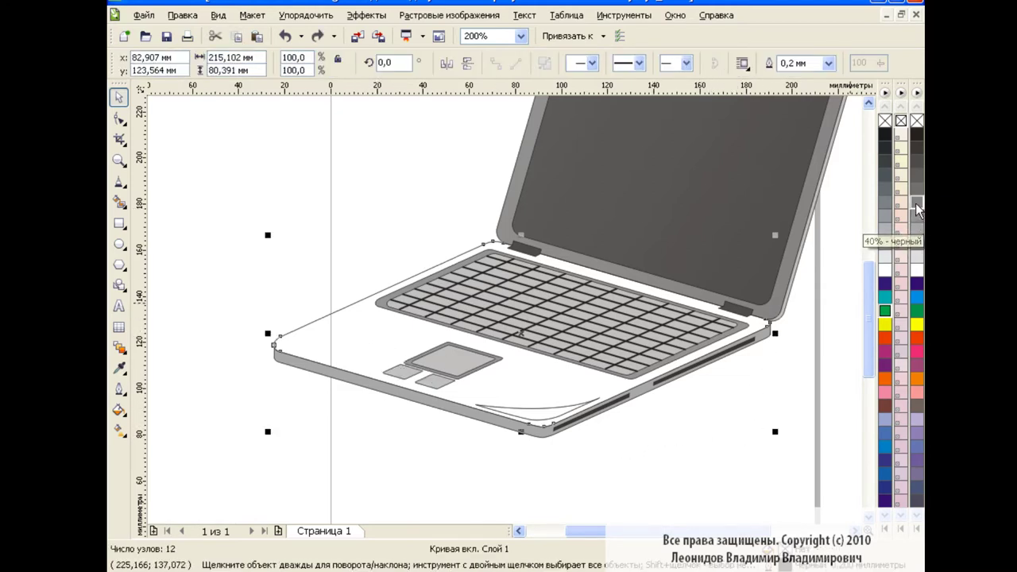
left_click(915, 204)
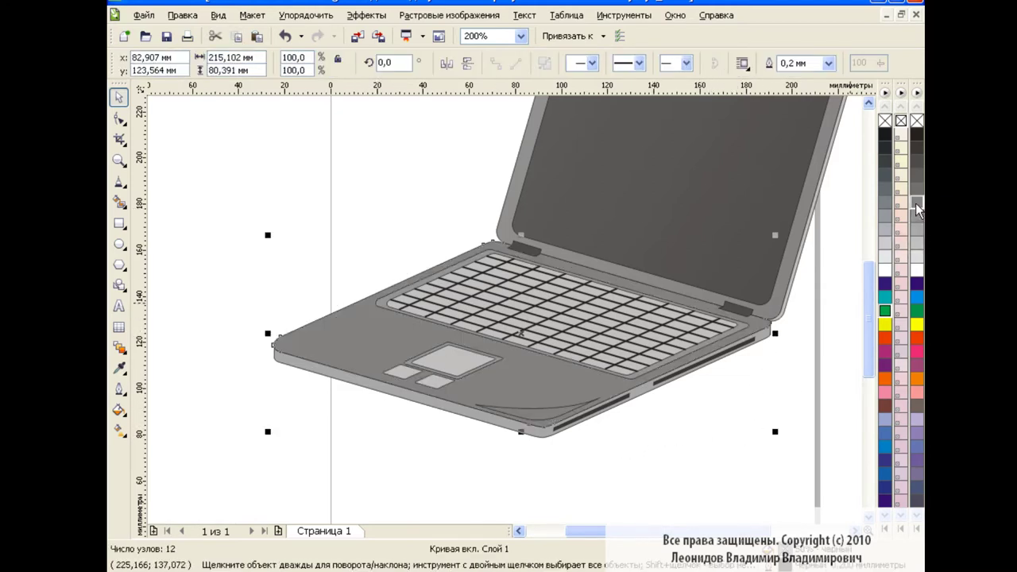
left_click(725, 467)
left_click_drag(869, 334, 866, 317)
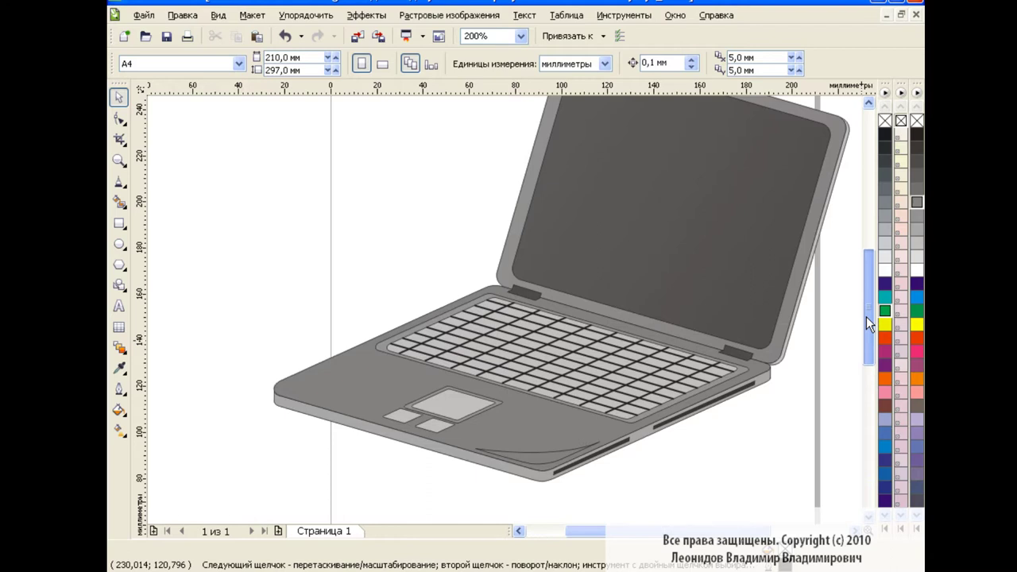
scroll(866, 317, "down", 2)
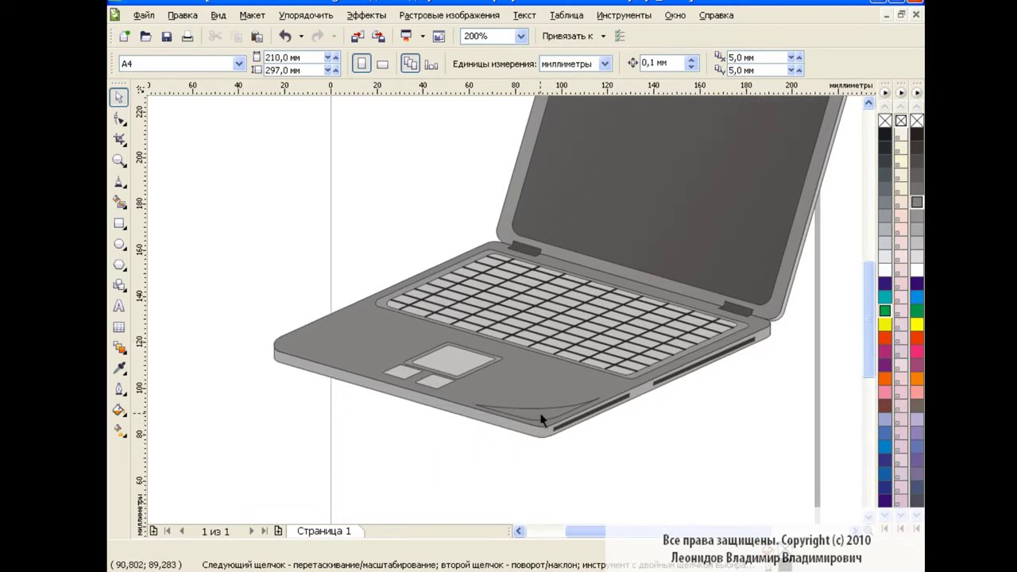
left_click(590, 417)
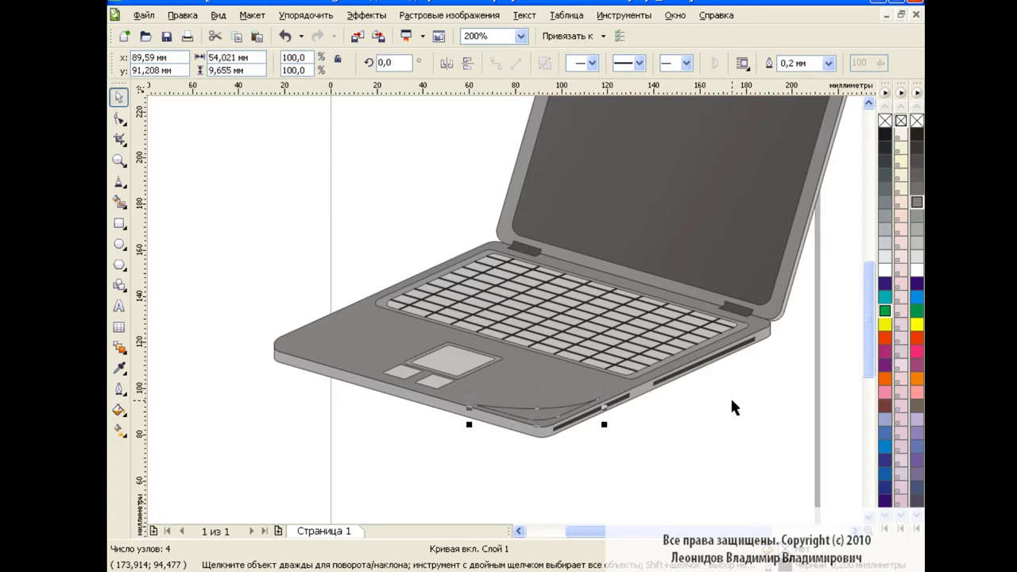
Step: Fill the crescent sticker on the base's front edge blue
left_click(706, 411)
left_click(565, 390)
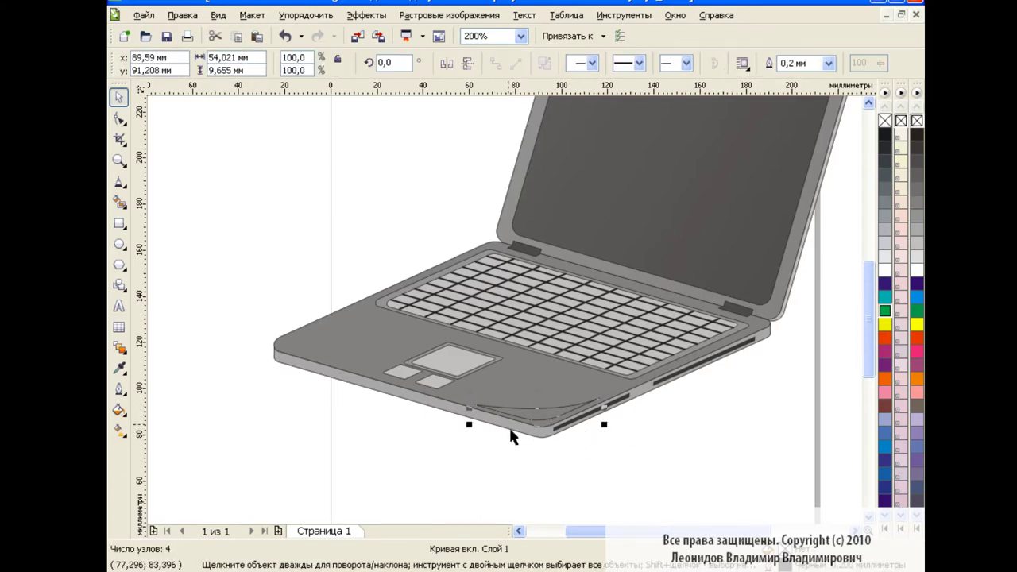
left_click(917, 297)
left_click(740, 425)
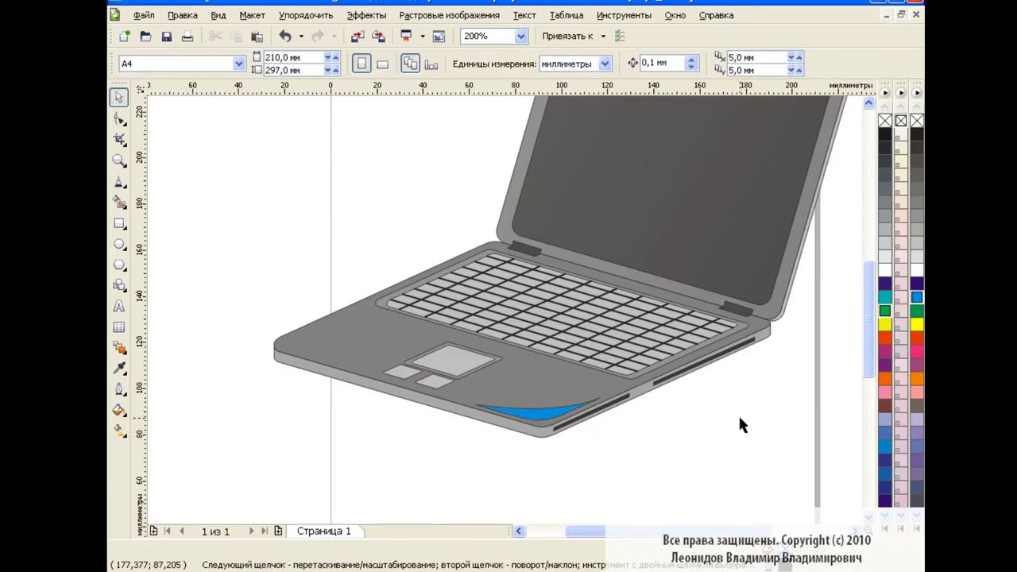
left_click_drag(867, 330, 866, 300)
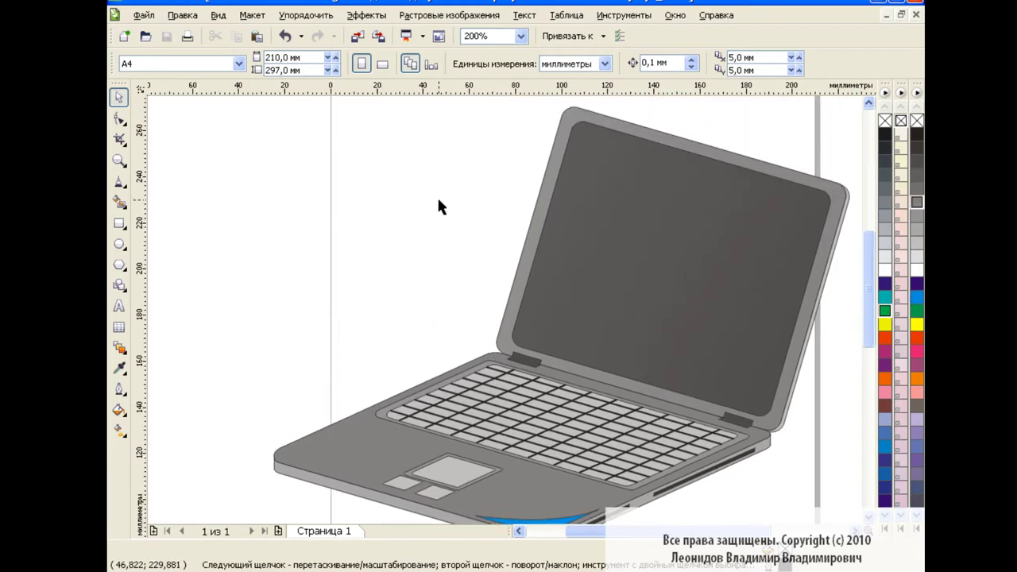
Step: Draw a wavy curve across the laptop screen and refine its nodes
left_click(119, 181)
left_click(159, 188)
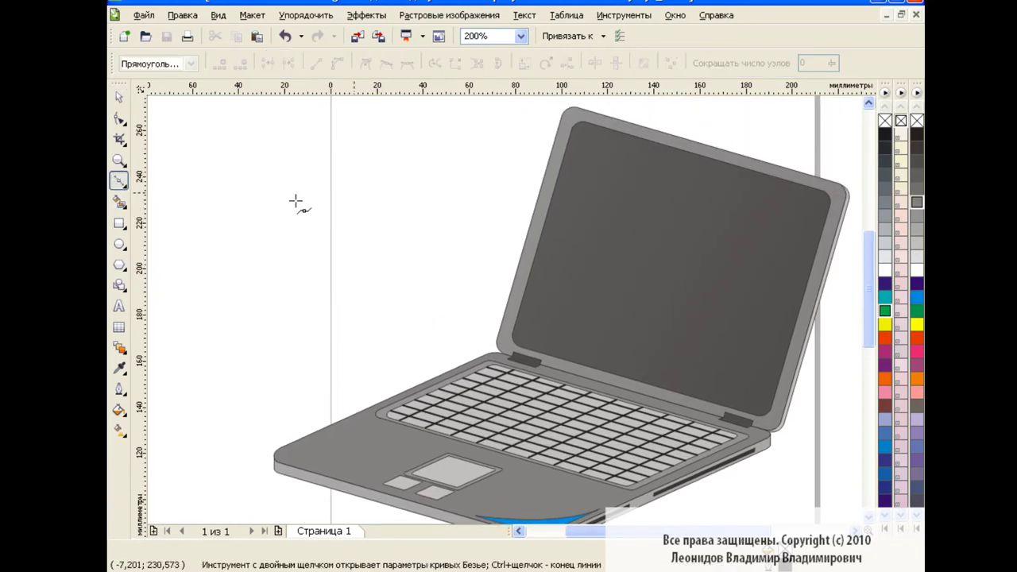
left_click(505, 175)
left_click_drag(661, 264, 730, 247)
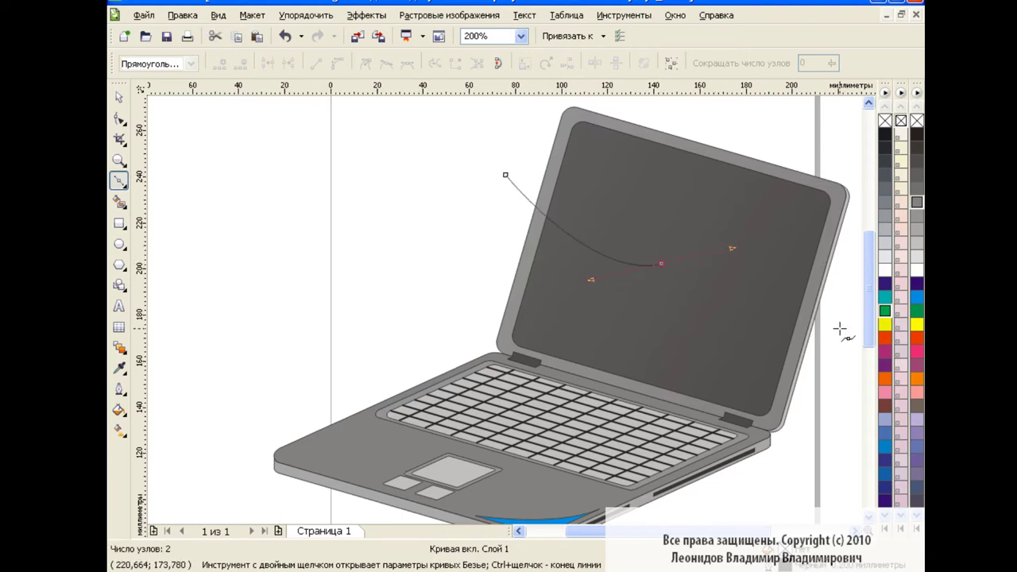
left_click_drag(836, 322, 843, 337)
key("F10")
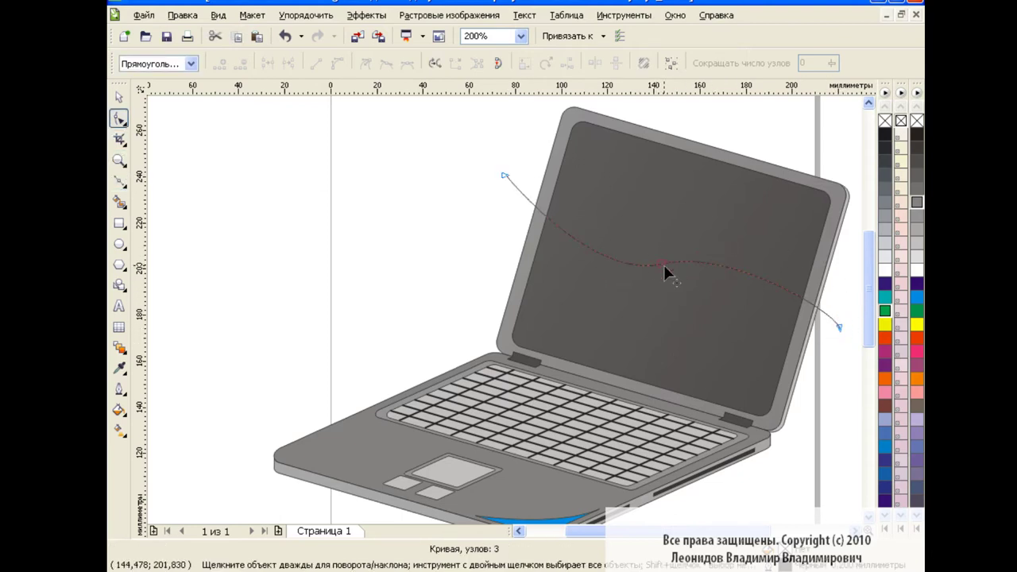
left_click(663, 264)
left_click_drag(733, 250, 734, 274)
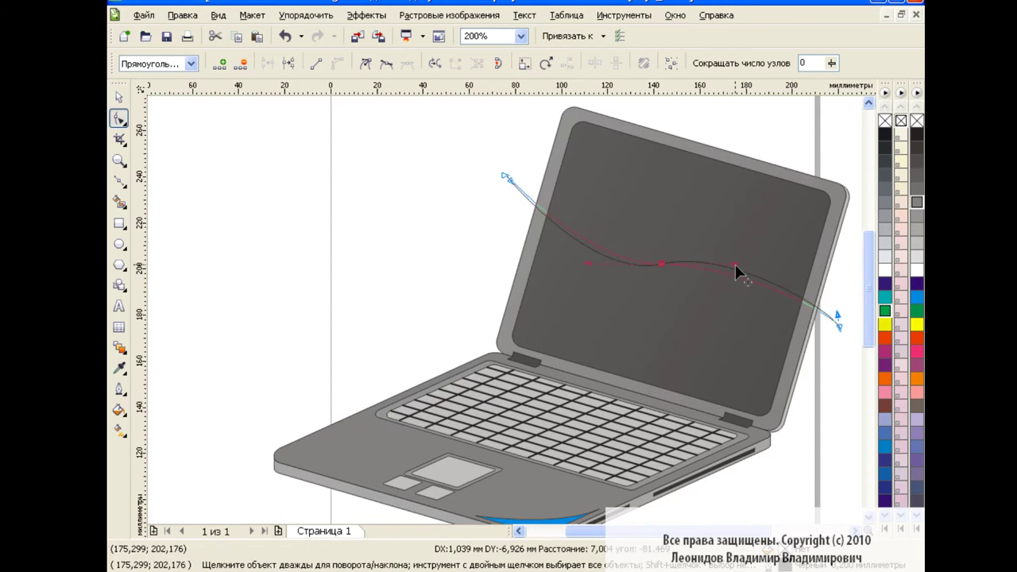
left_click_drag(505, 176, 492, 199)
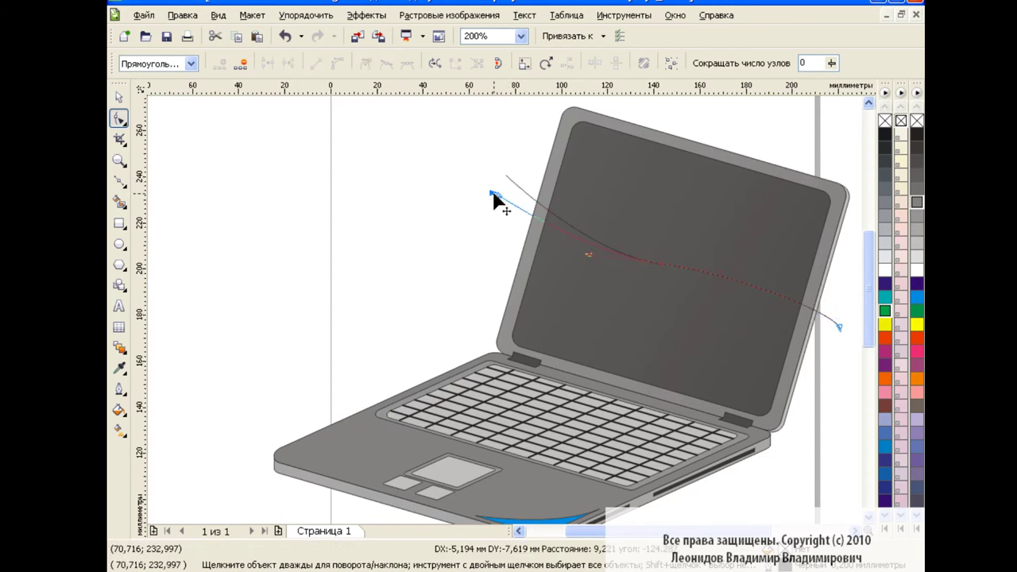
left_click(588, 256)
key("space")
key("Escape")
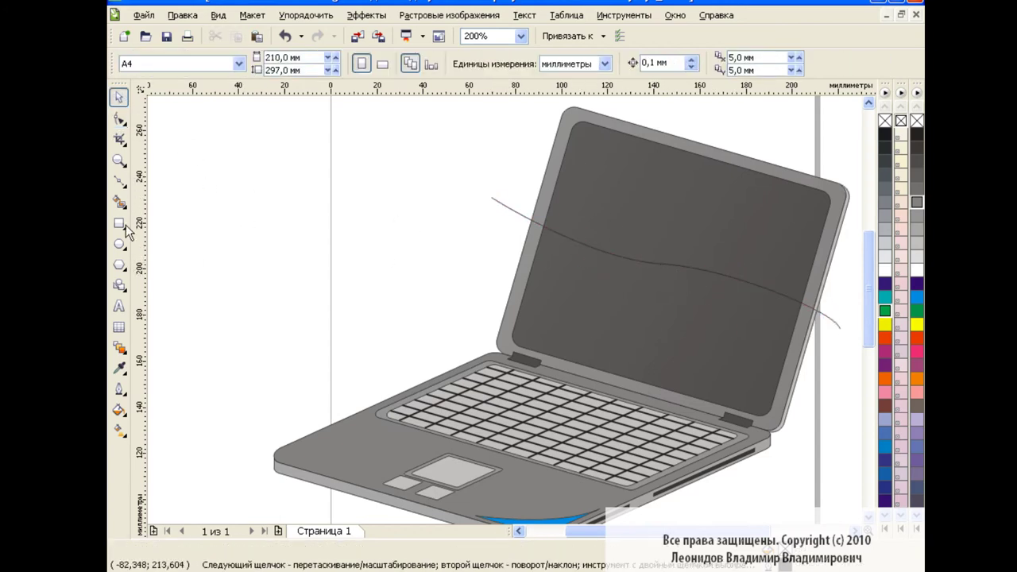
Step: Smart Fill the screen area above the curve with white
left_click(120, 203)
left_click(324, 63)
left_click(311, 92)
left_click(665, 182)
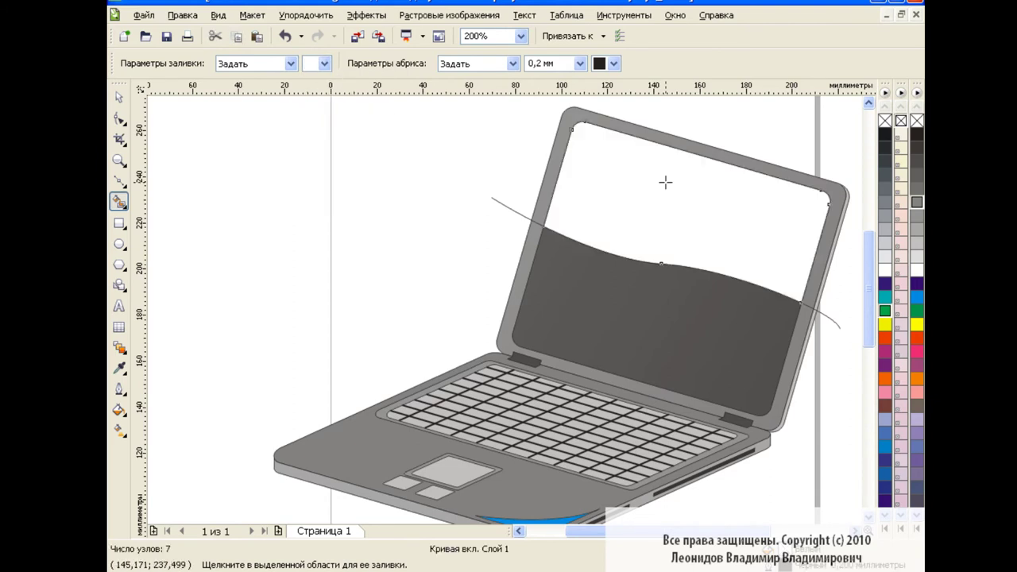
key("space")
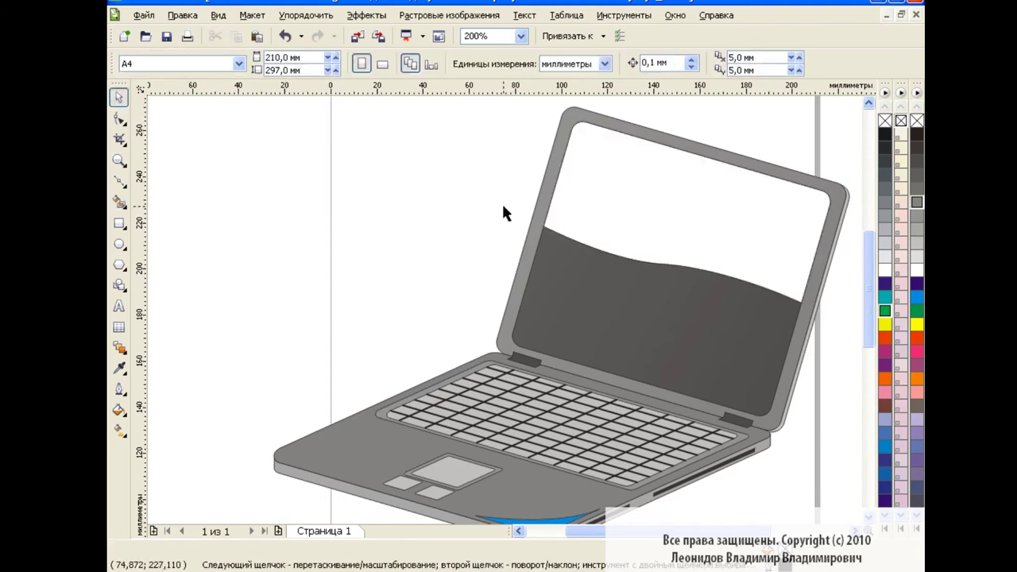
left_click(686, 213)
Step: Apply a linear transparency to the white shape, fading downward into the screen
left_click(119, 348)
left_click(183, 462)
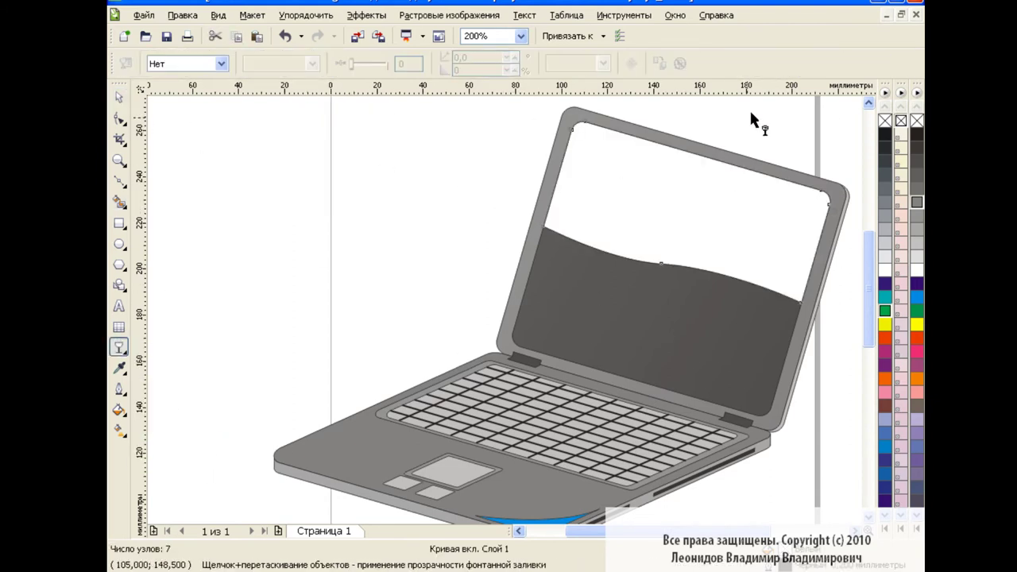
left_click_drag(746, 117, 673, 282)
left_click_drag(746, 117, 747, 101)
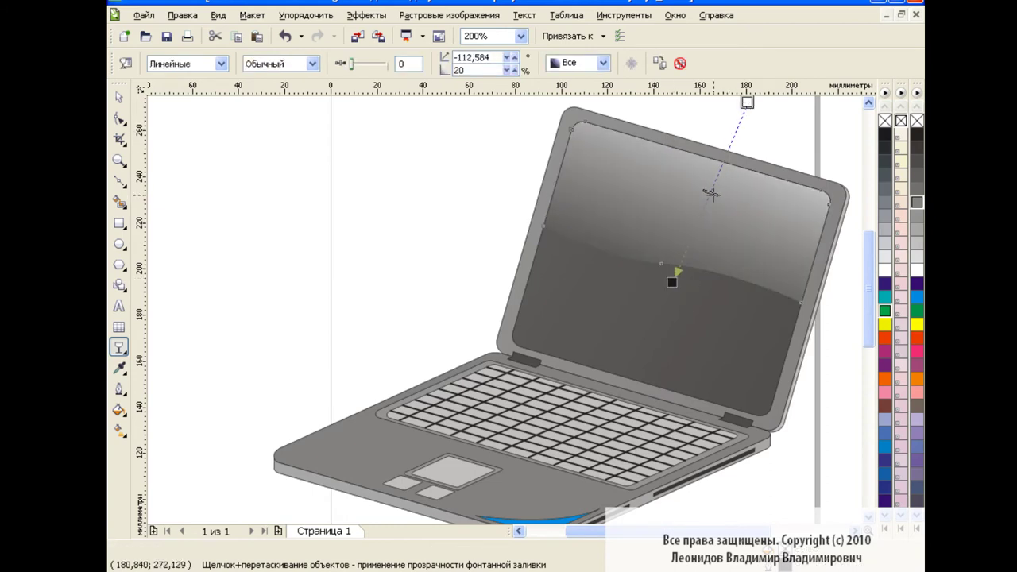
left_click_drag(711, 200, 729, 150)
left_click_drag(672, 282, 686, 286)
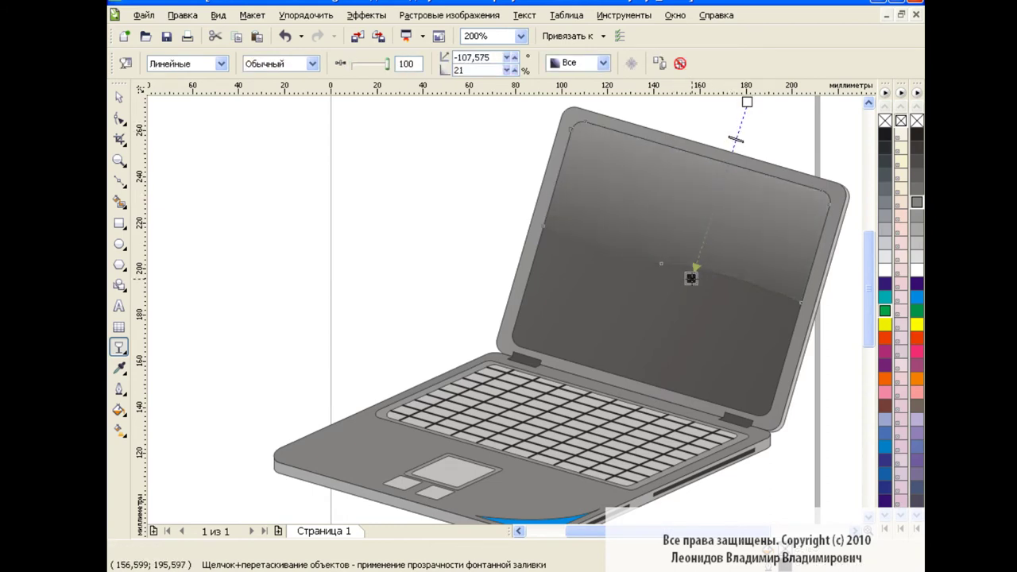
key("space")
left_click(286, 246)
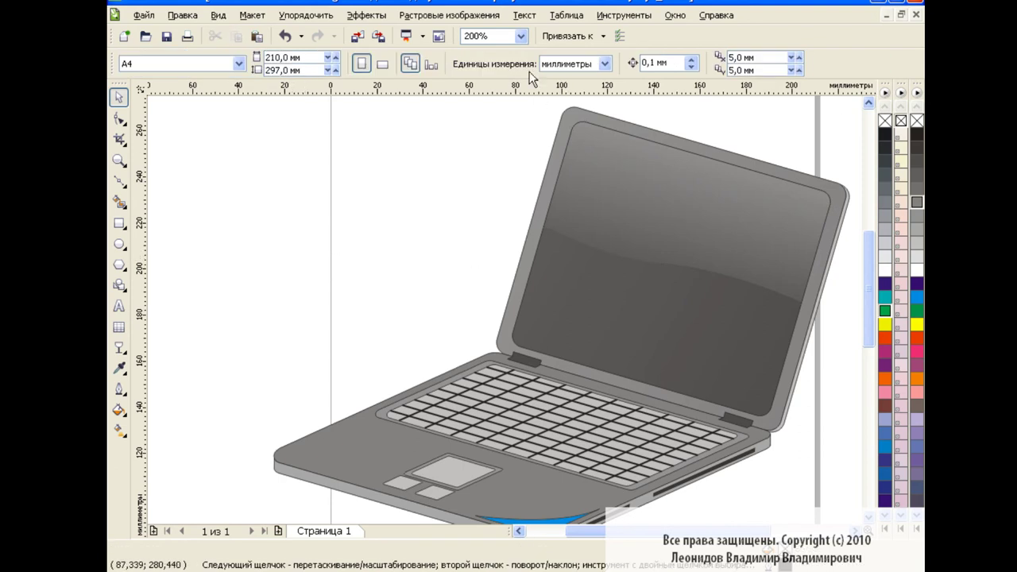
left_click(521, 35)
left_click(489, 134)
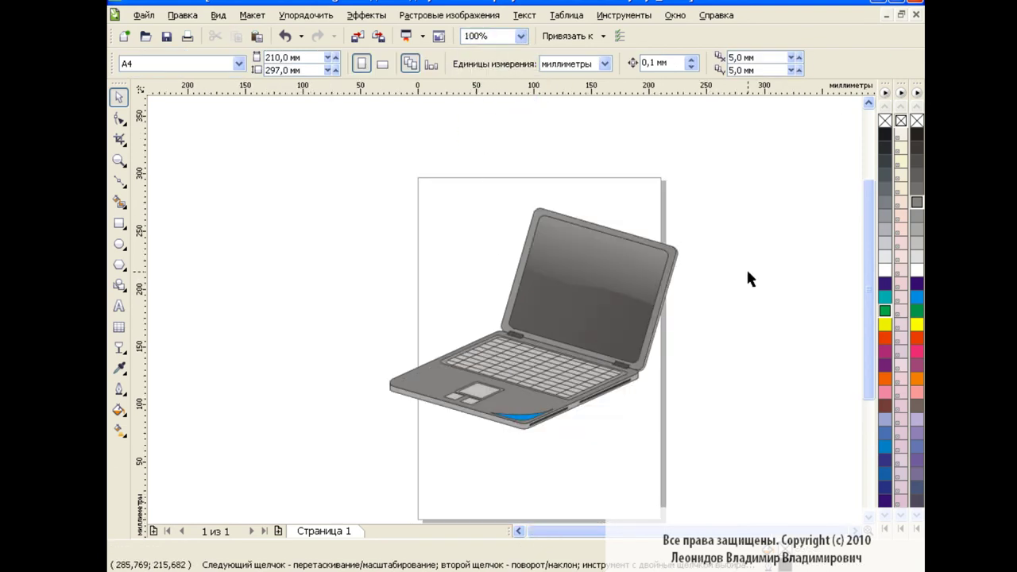
key("ctrl+z")
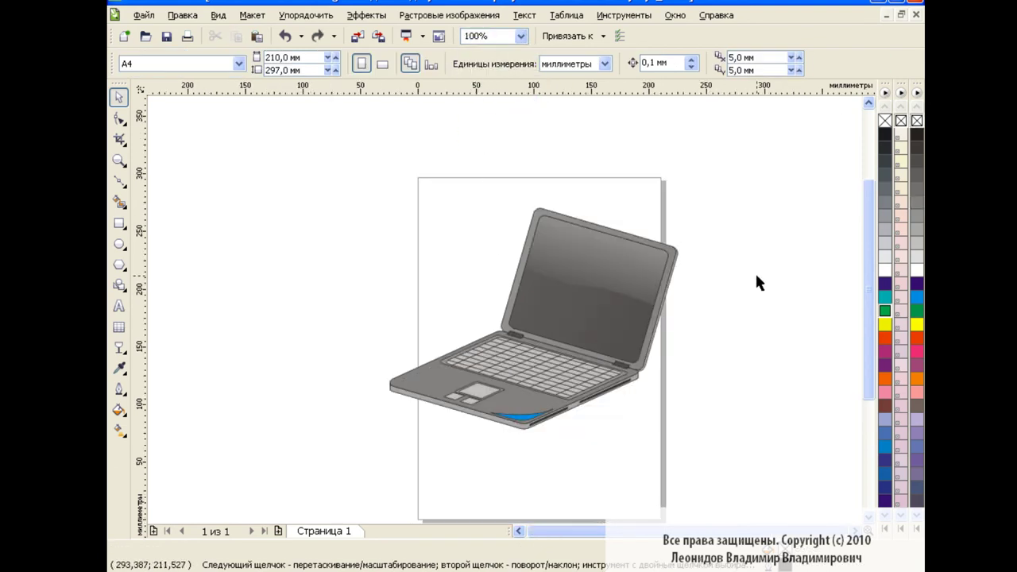
left_click_drag(760, 220, 472, 318)
left_click_drag(775, 163, 495, 380)
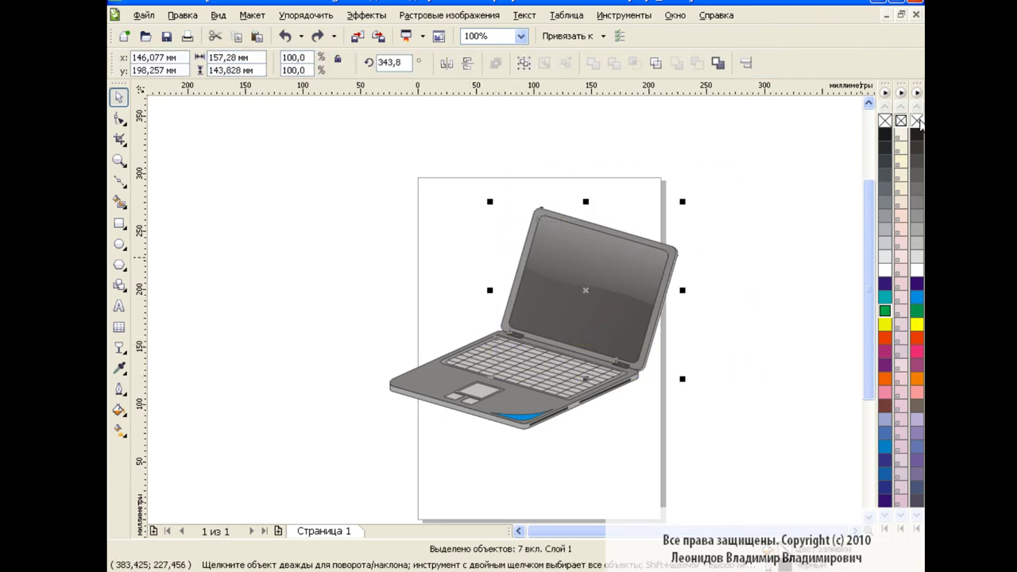
left_click(733, 296)
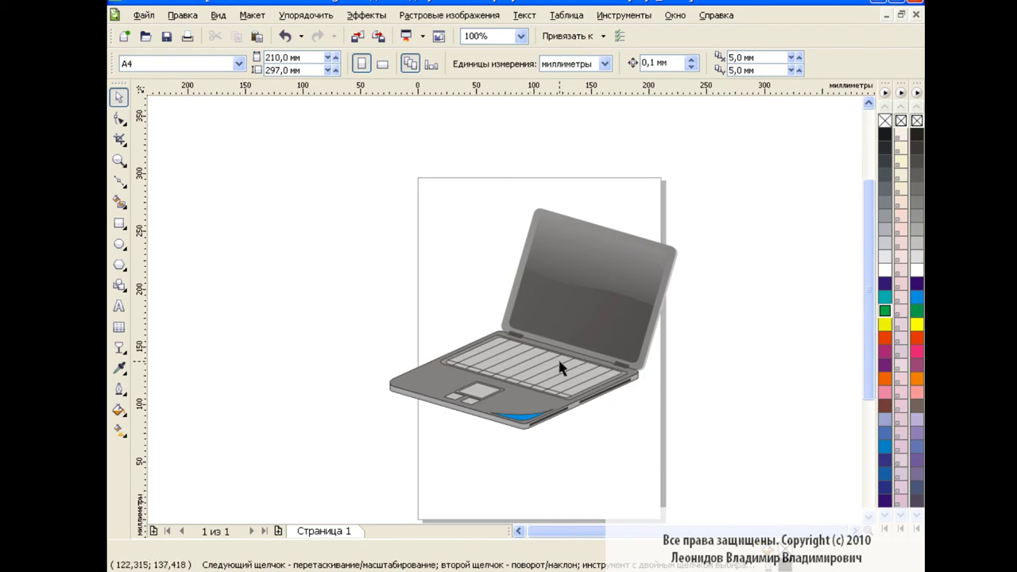
left_click(285, 36)
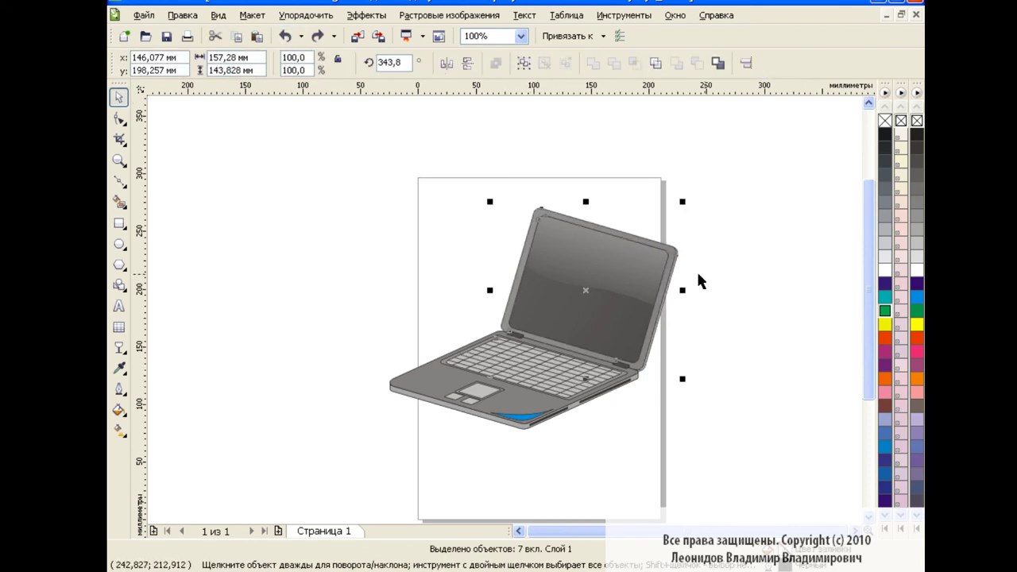
left_click(731, 269)
left_click(591, 317)
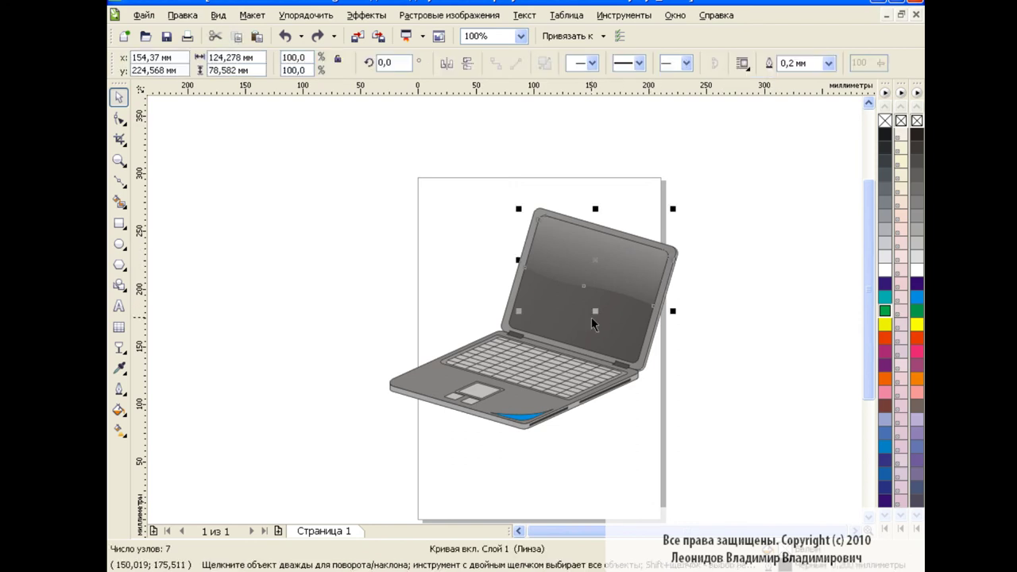
left_click(515, 286, "shift")
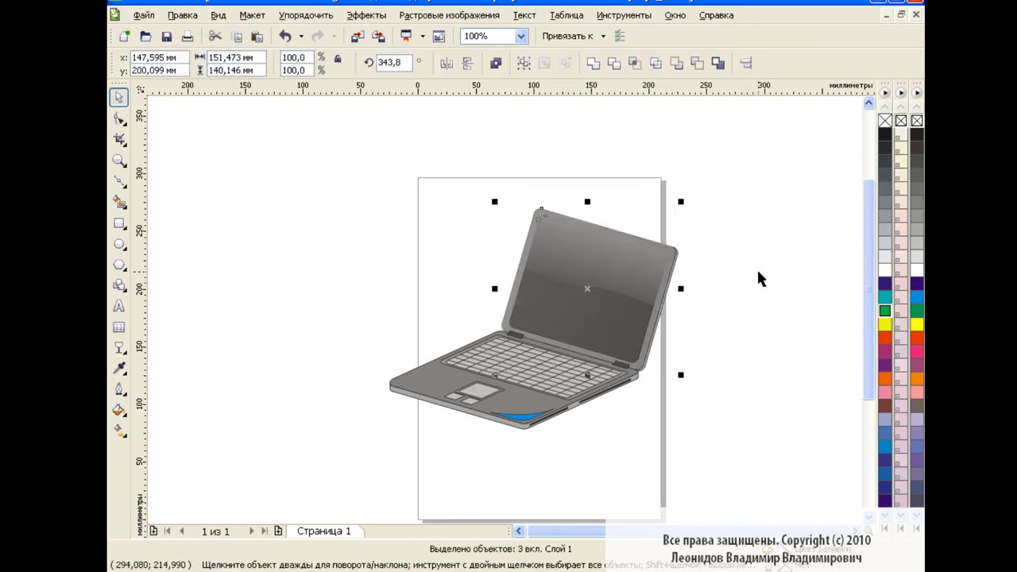
left_click(666, 304)
left_click(738, 301)
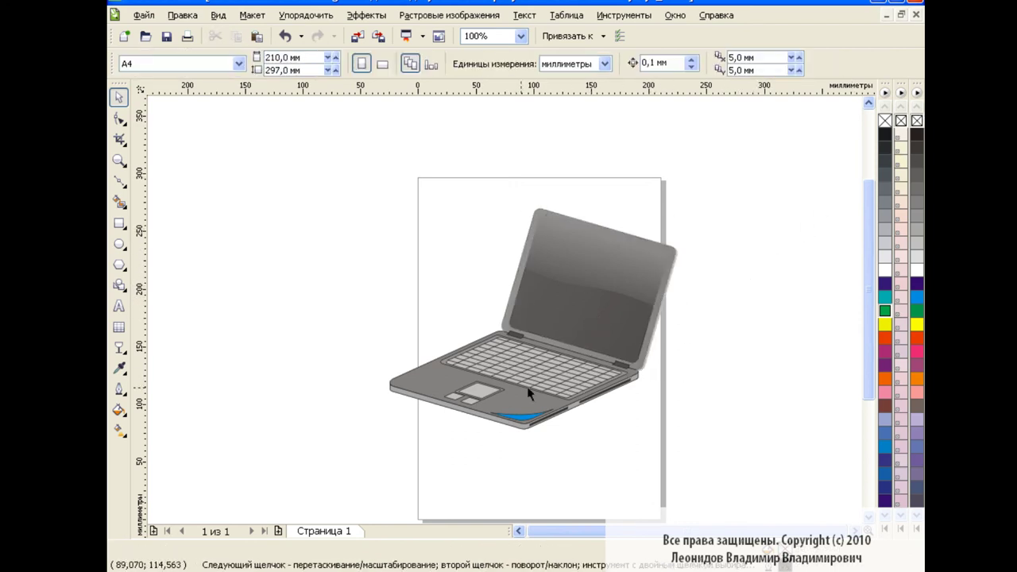
left_click(526, 415)
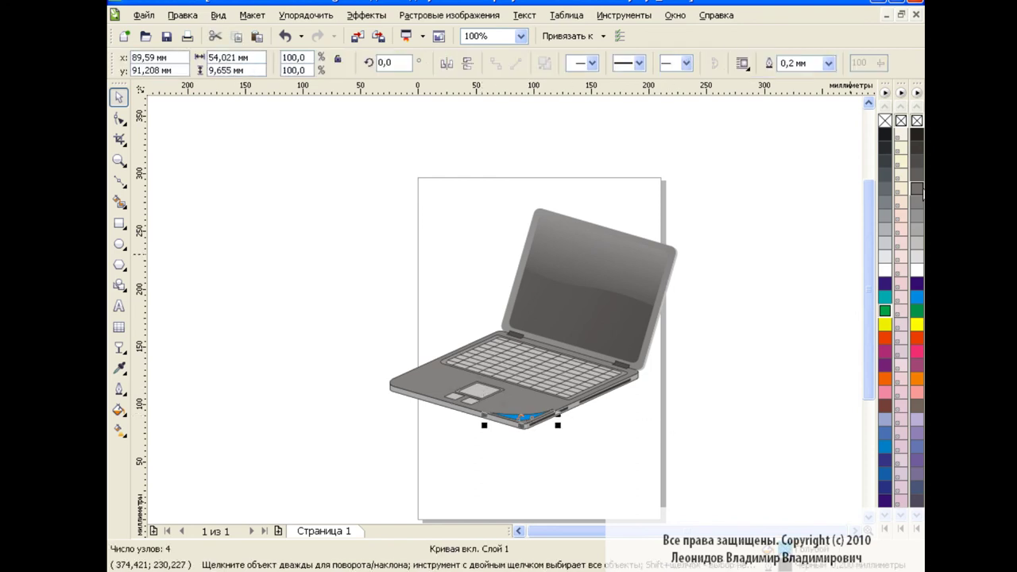
left_click(700, 404)
left_click(436, 387)
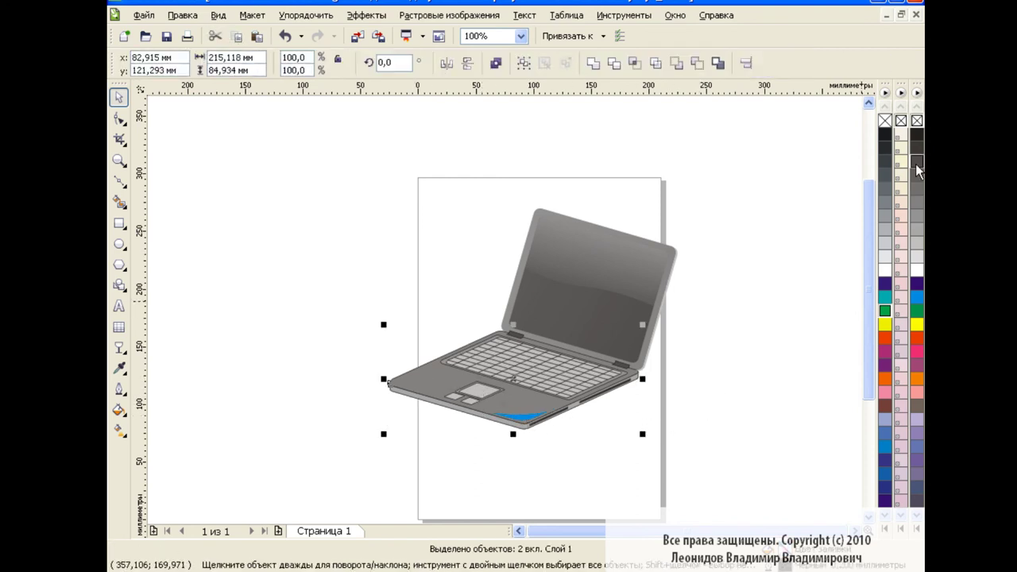
left_click(741, 361)
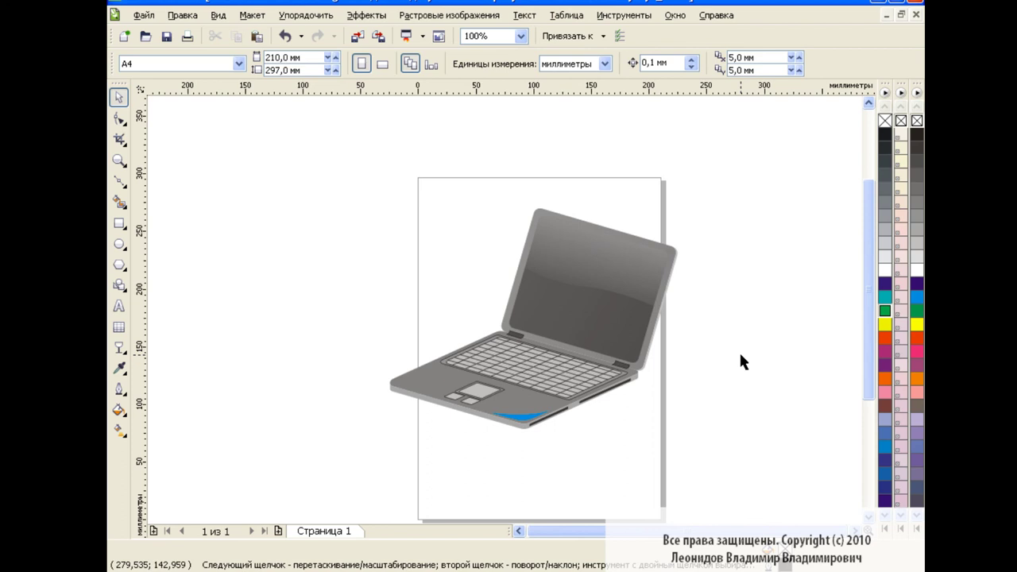
left_click(449, 370)
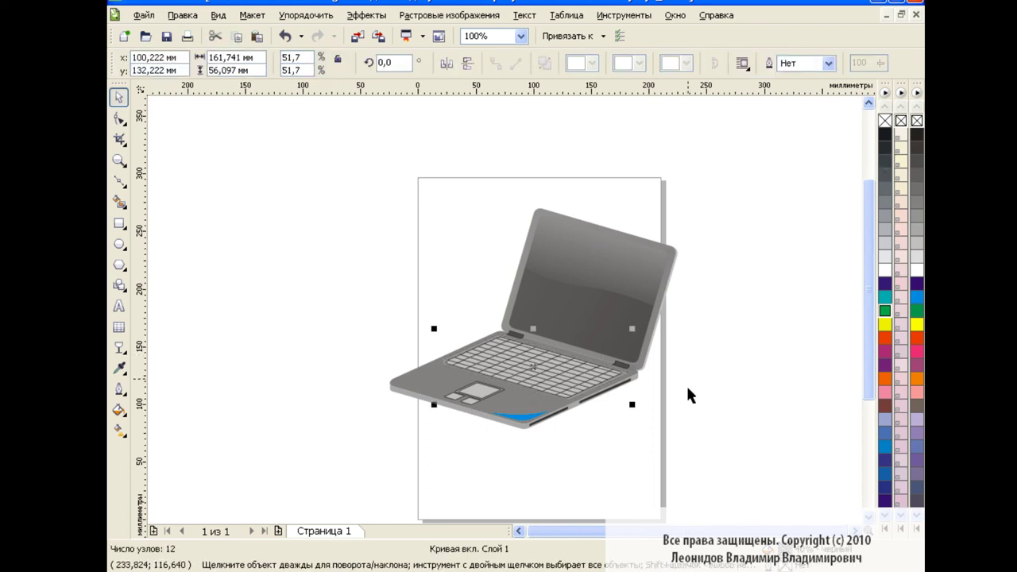
left_click(520, 36)
left_click(473, 159)
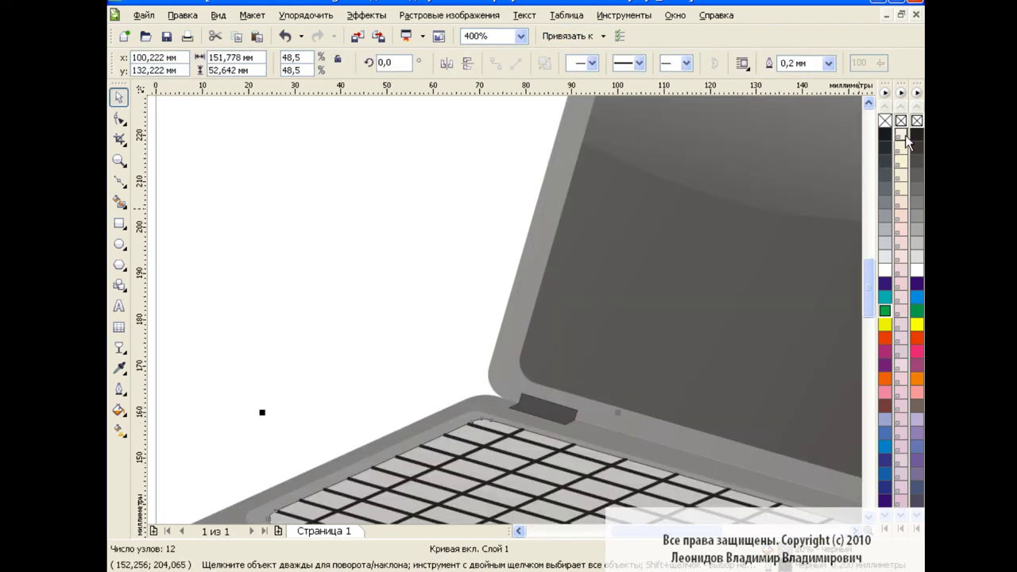
left_click(521, 36)
left_click(494, 136)
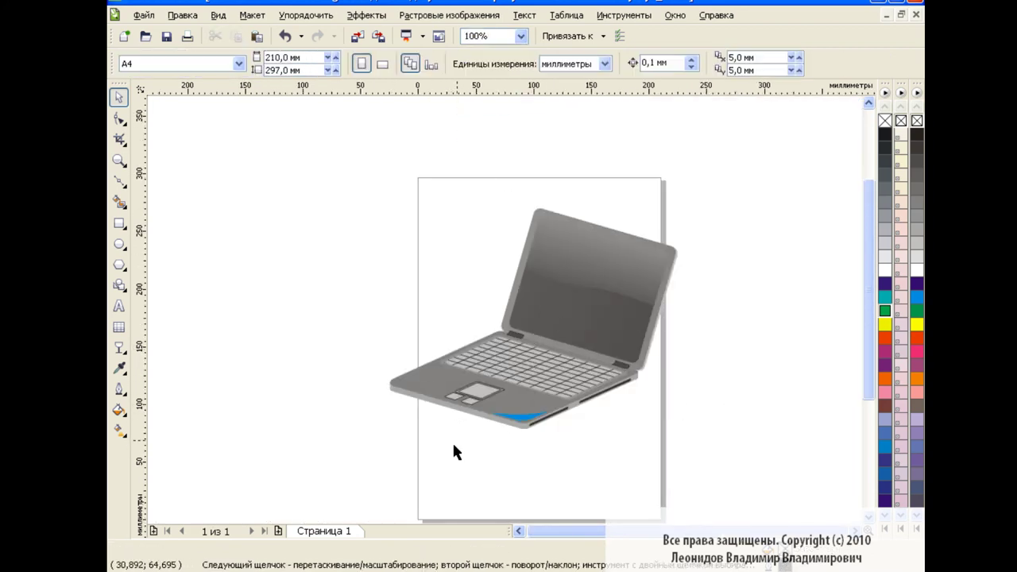
left_click_drag(500, 437, 444, 367)
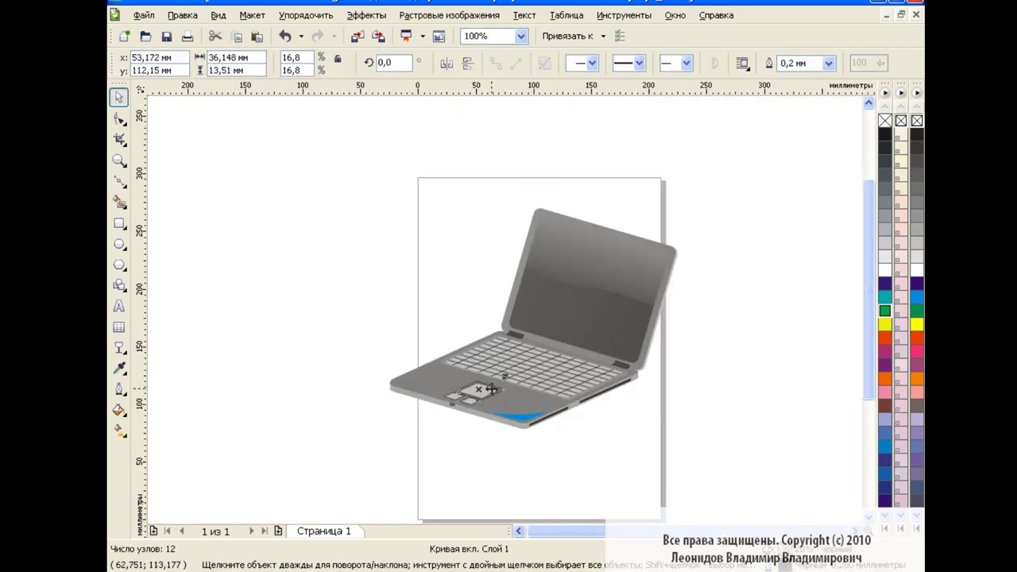
key("Escape")
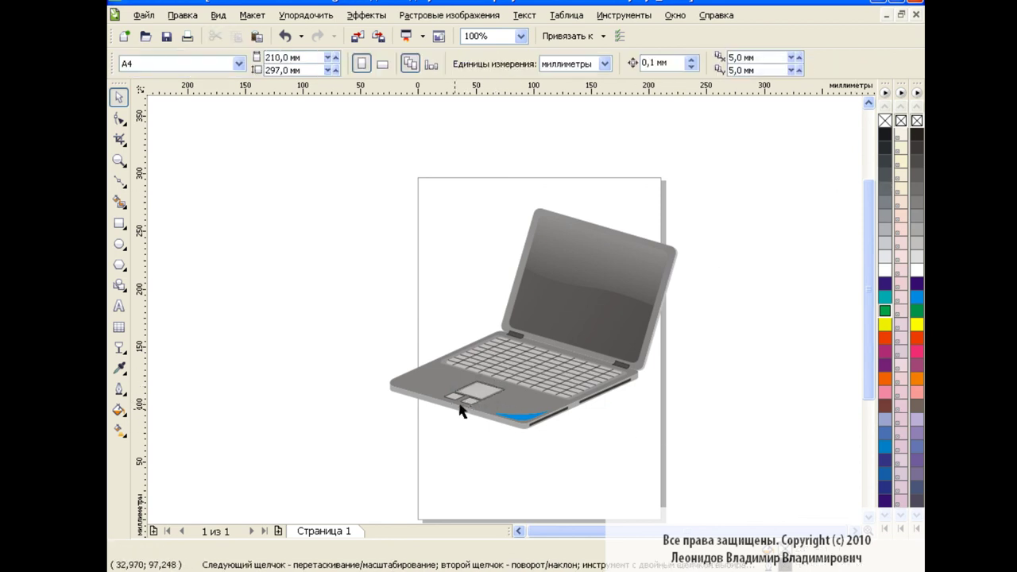